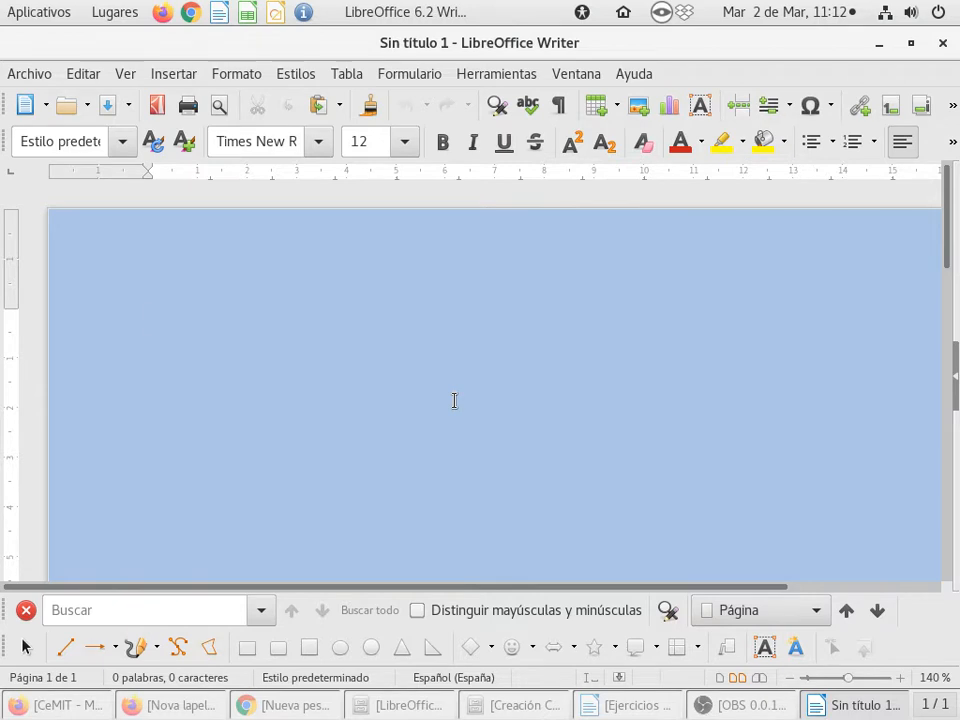
Write CORRECCIÓN AUTOMÁTICA as the first line of the blank document.
text(CORREC)
text(CI)
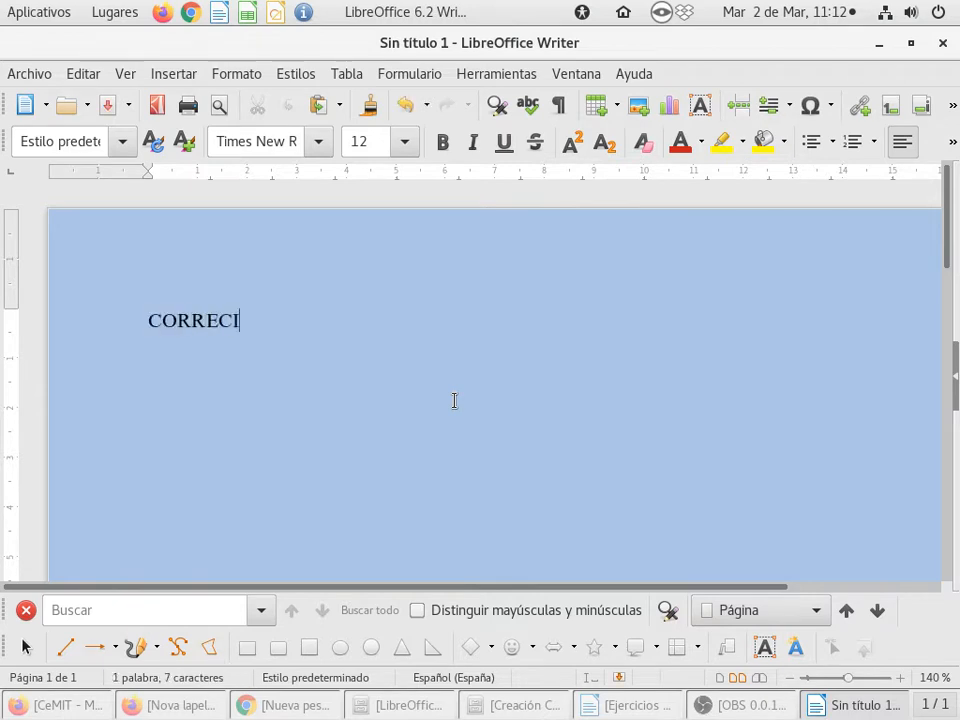
key(BackSpace)
text(CIÓN )
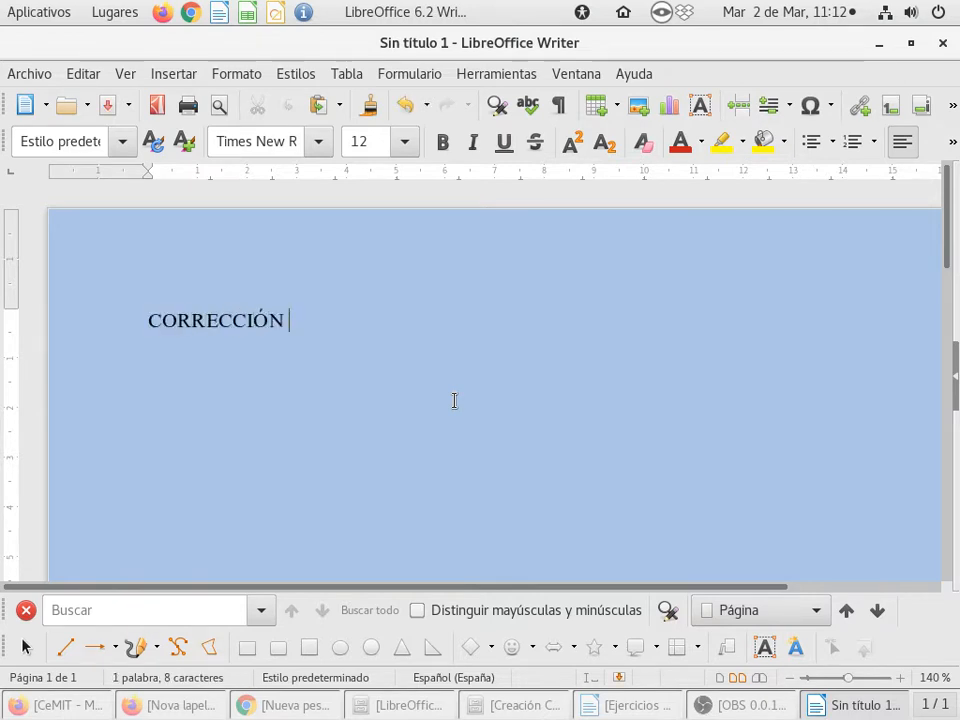
text(AUTOMÁTICA)
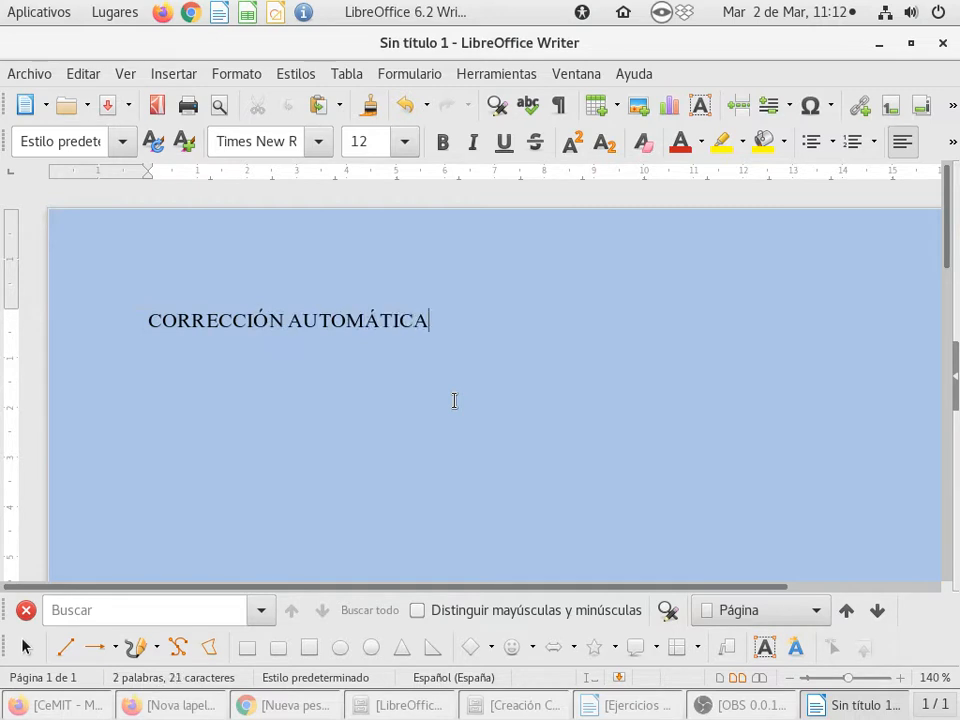
Add two more lines below the first, reading GUIONAZICÓN AUOTMÁTICA and DICCIONARIO.
key(Return)
text(GUIONA)
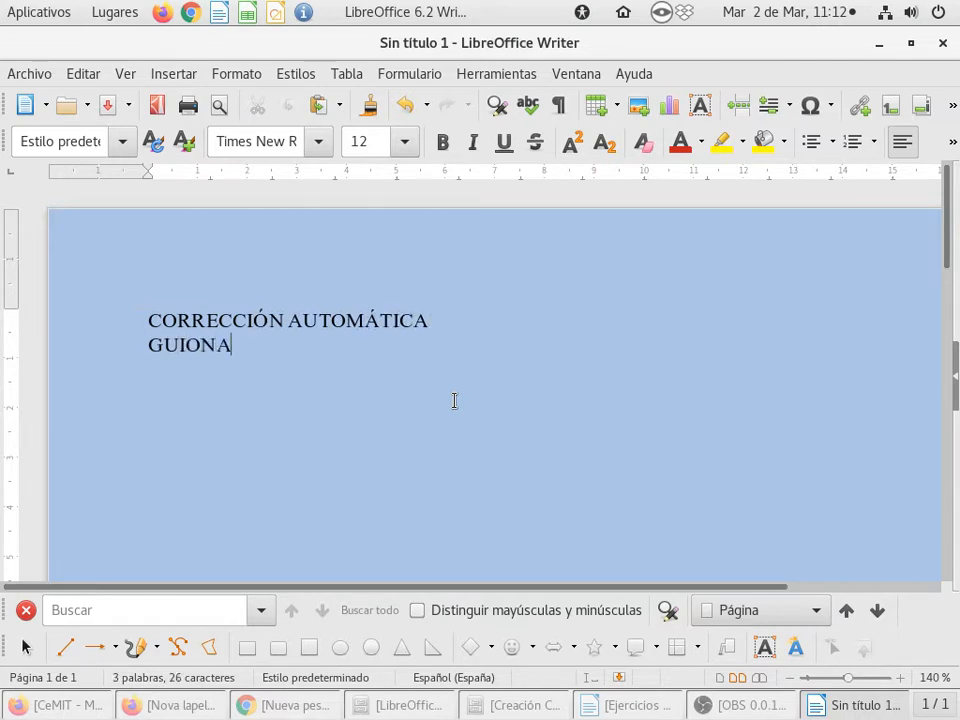
text(ZICÓ)
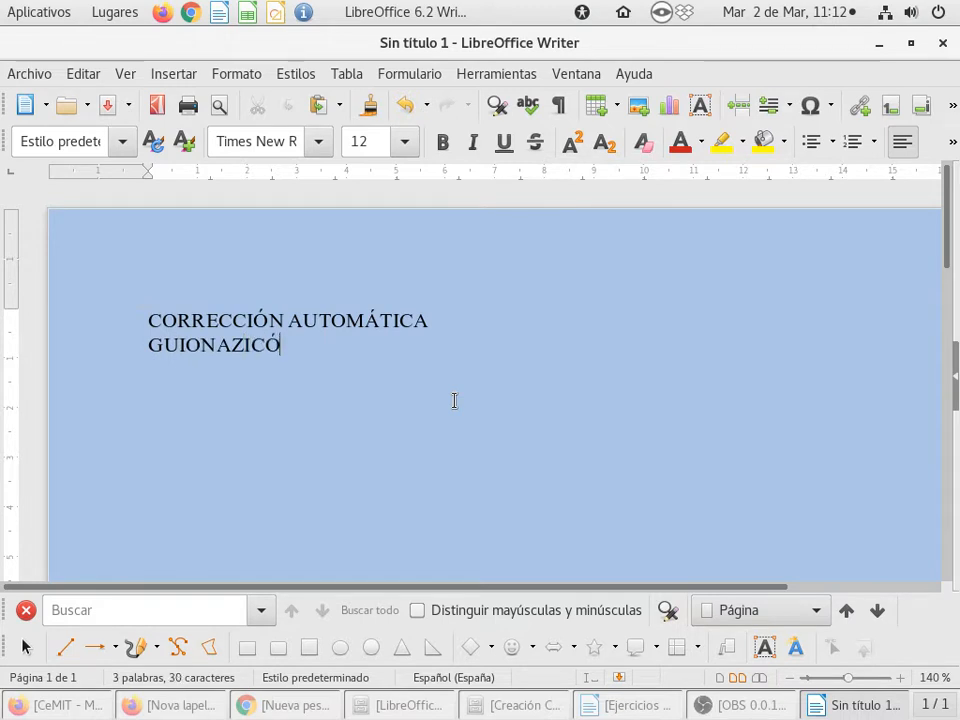
text(N AUOT)
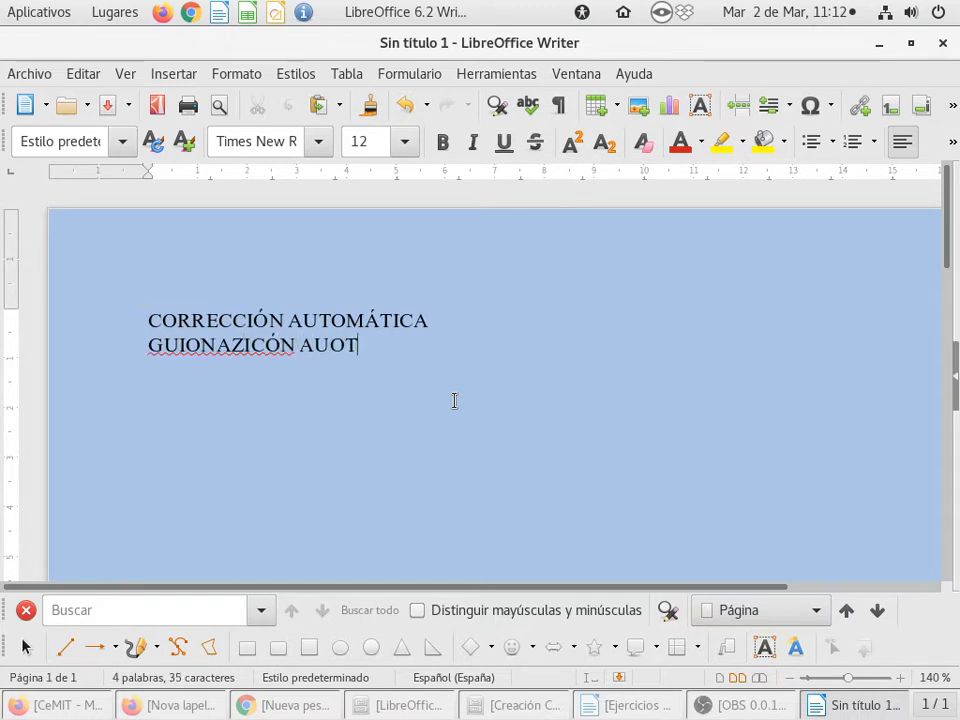
text(MÁTICA)
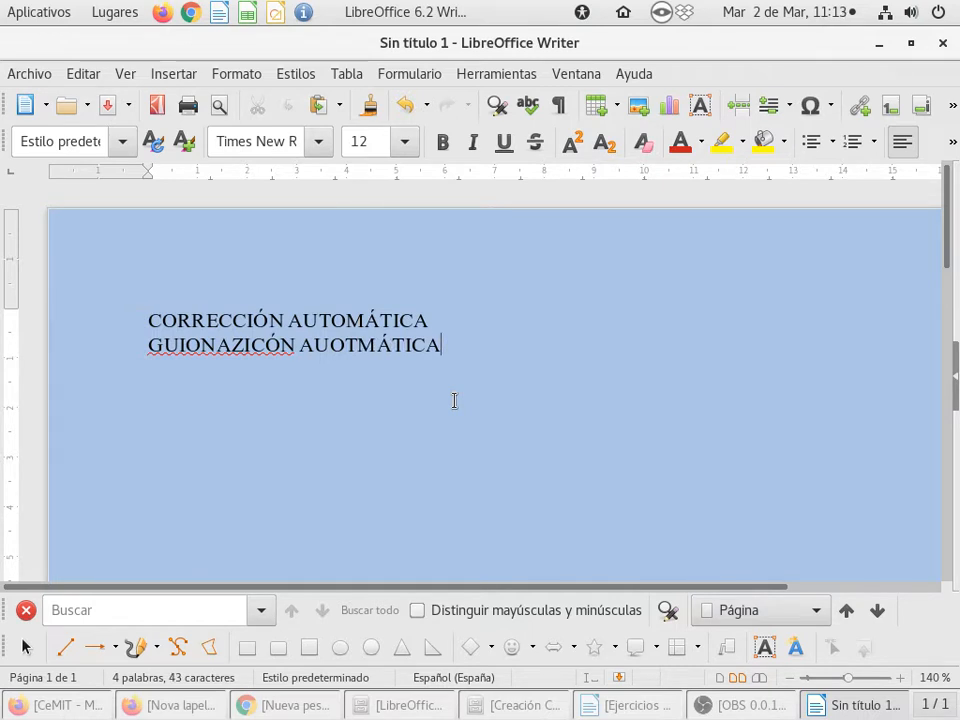
key(Return)
text(DICCIONARIO)
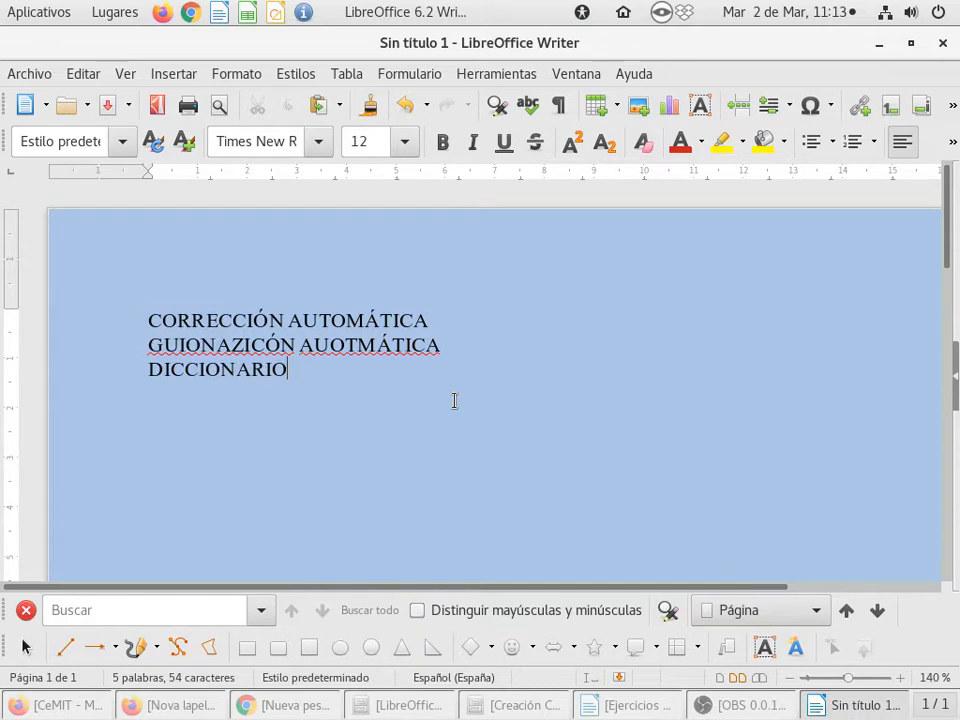
key(Return)
Check the spelling suggestions for GUIONAZICÓN and correct the word in the text to GUIONIZACIÓN.
right_click(218, 347)
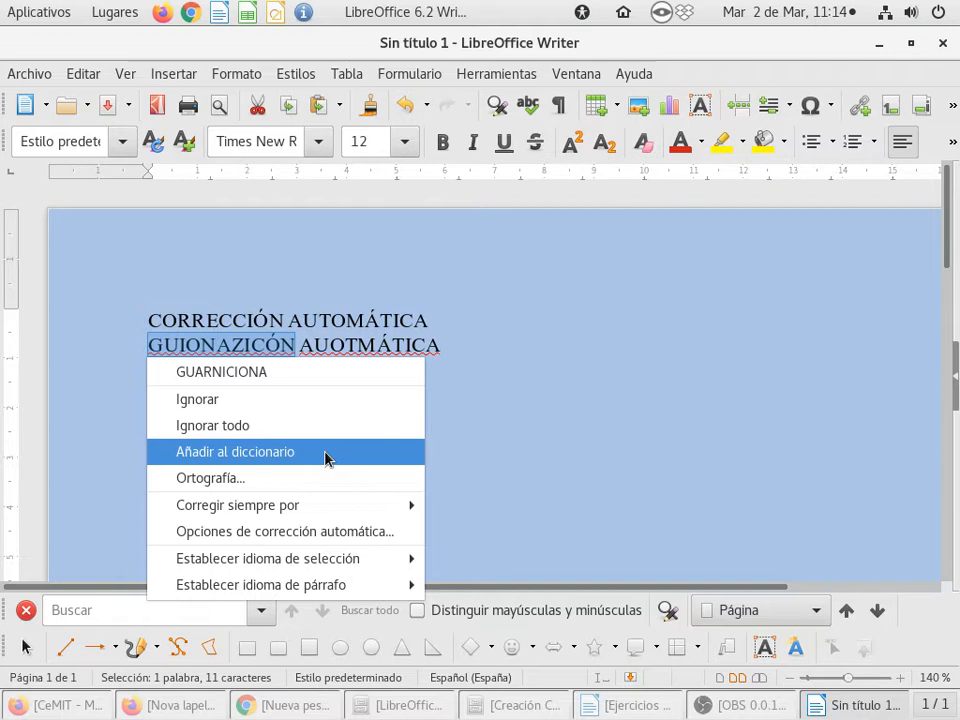
click(242, 352)
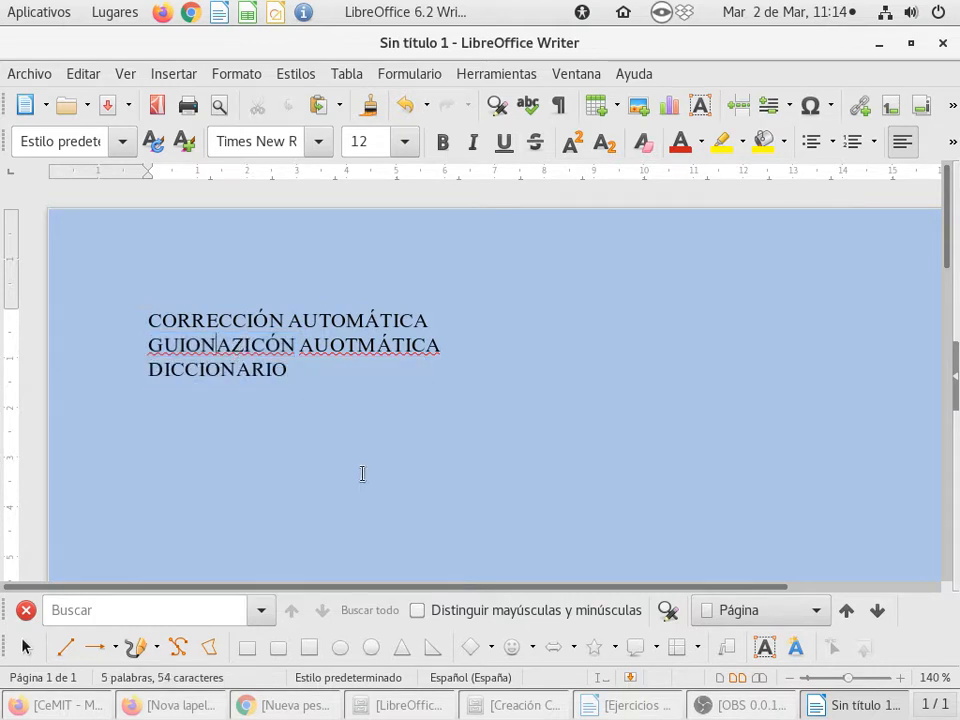
key(Delete)
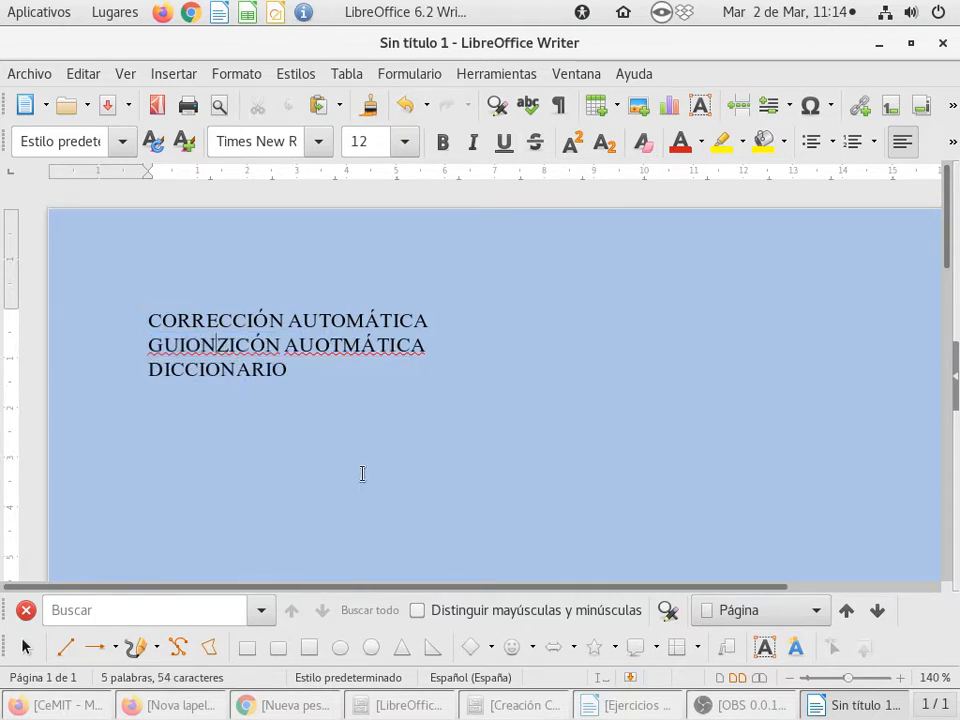
text(I)
key(Right)
key(Delete)
text(A)
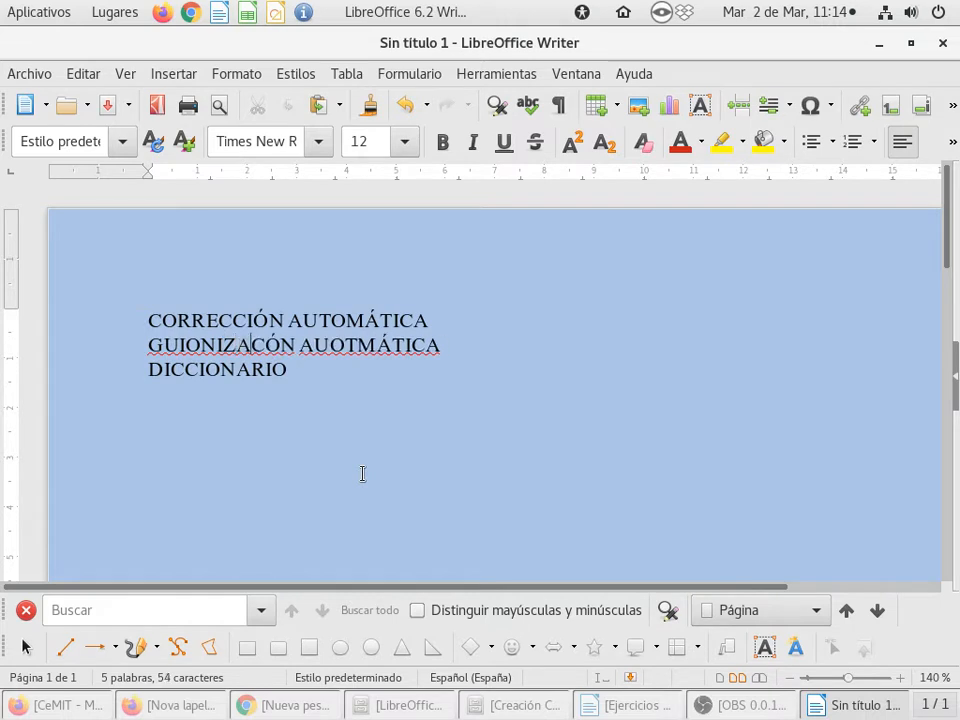
key(Right)
text(I)
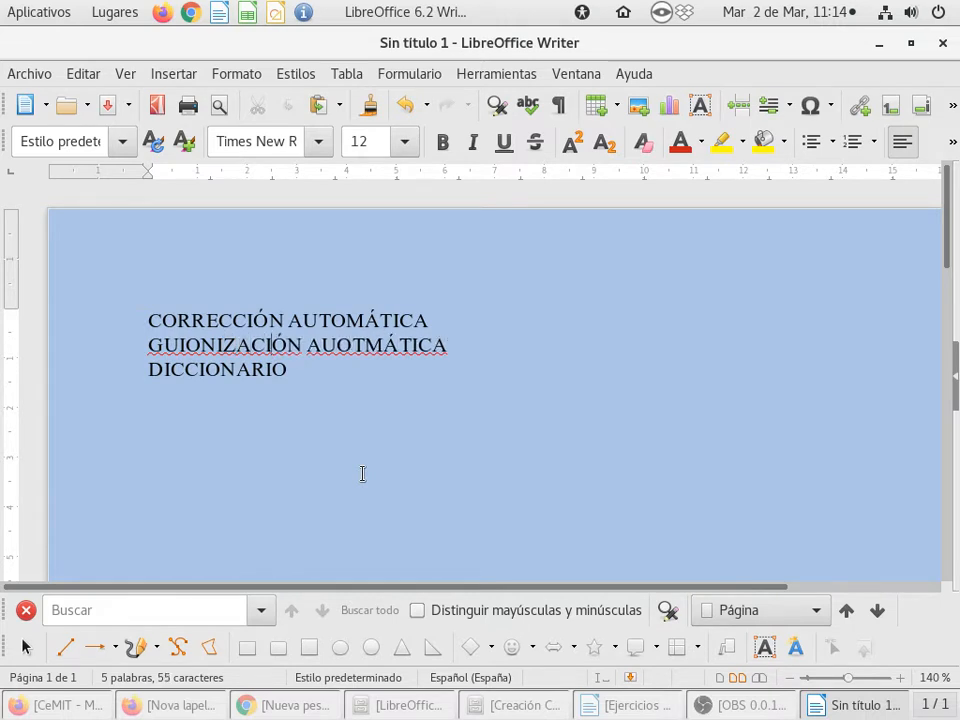
key(Down)
key(Up)
key(Right)
key(Right)
key(Right)
text(N)
key(Left)
key(Delete)
key(Delete)
key(Left)
Add GUIONIZACIÓN to the dictionary and replace the misspelled AUOTMÁTICA with the suggestion AUTOMÁTICA.
key(shift+F10)
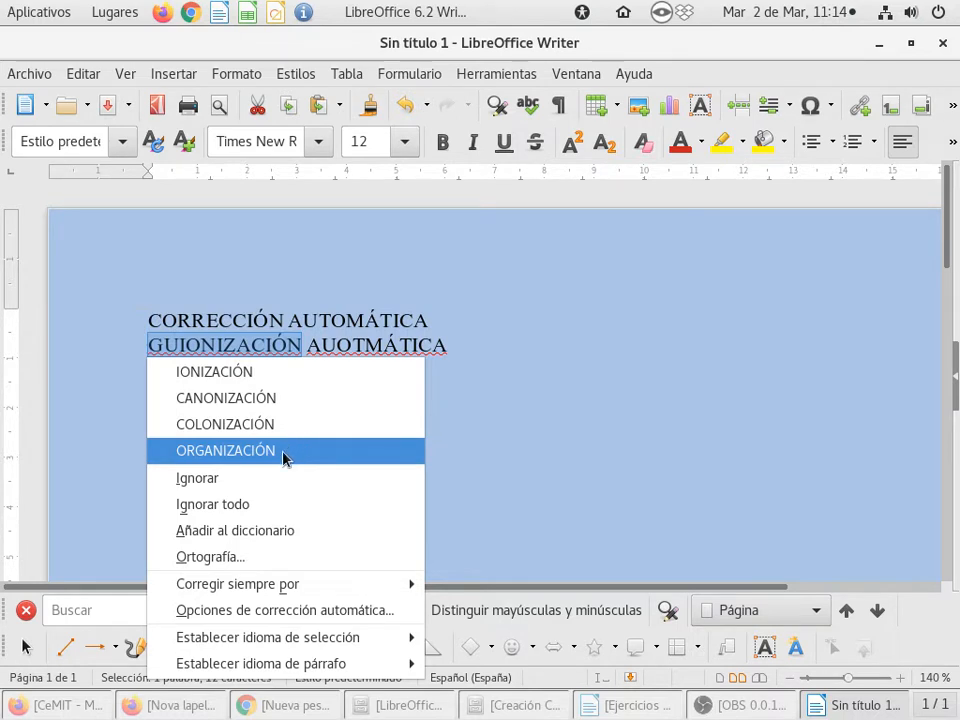
click(330, 526)
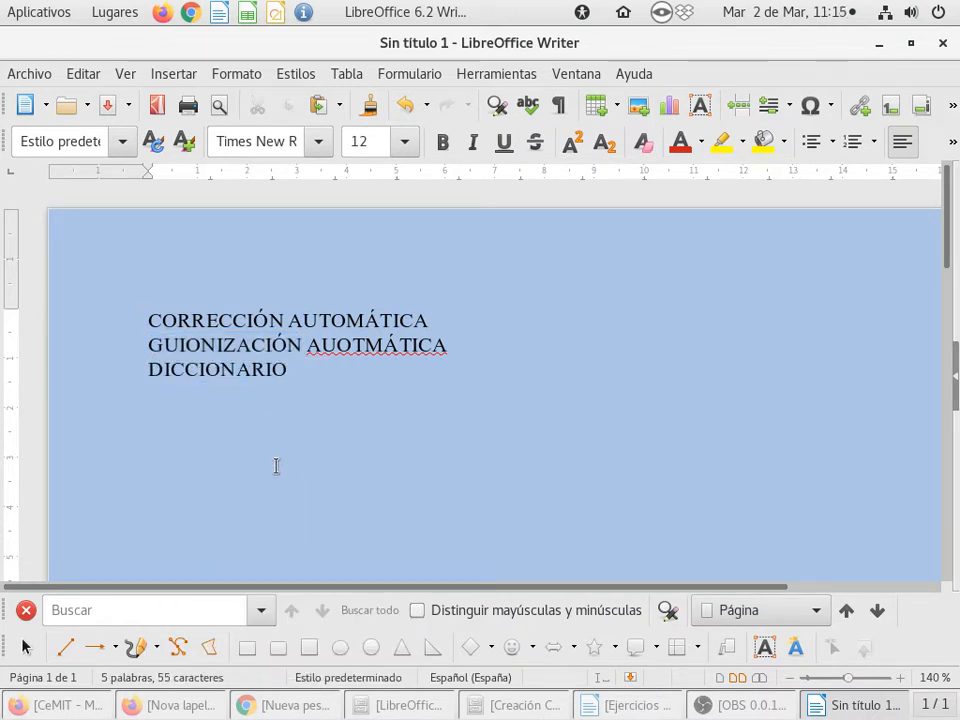
right_click(372, 344)
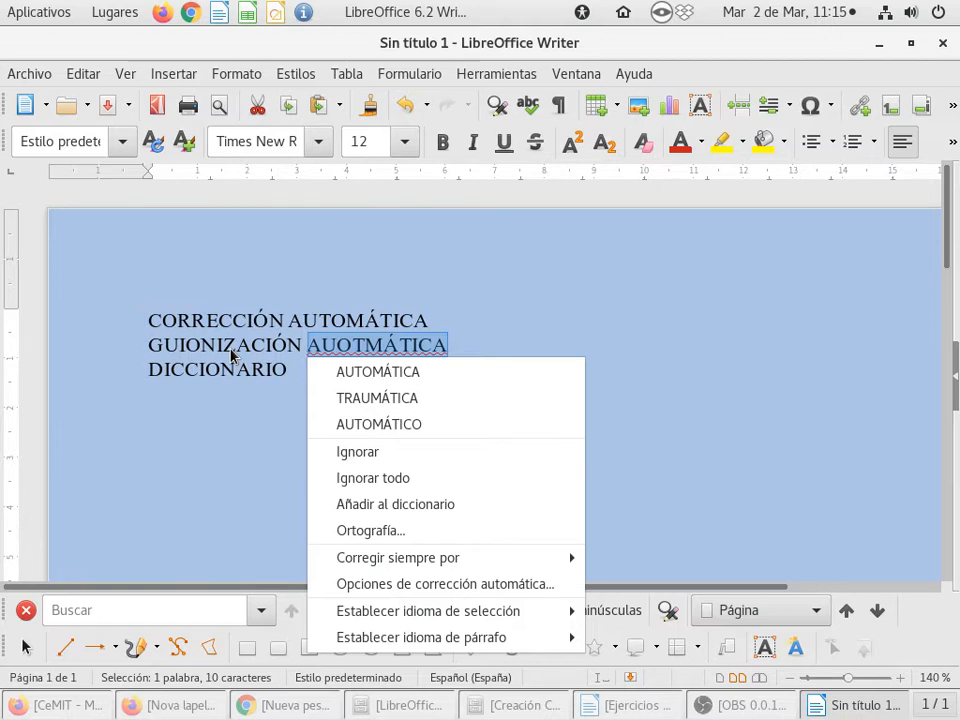
click(441, 374)
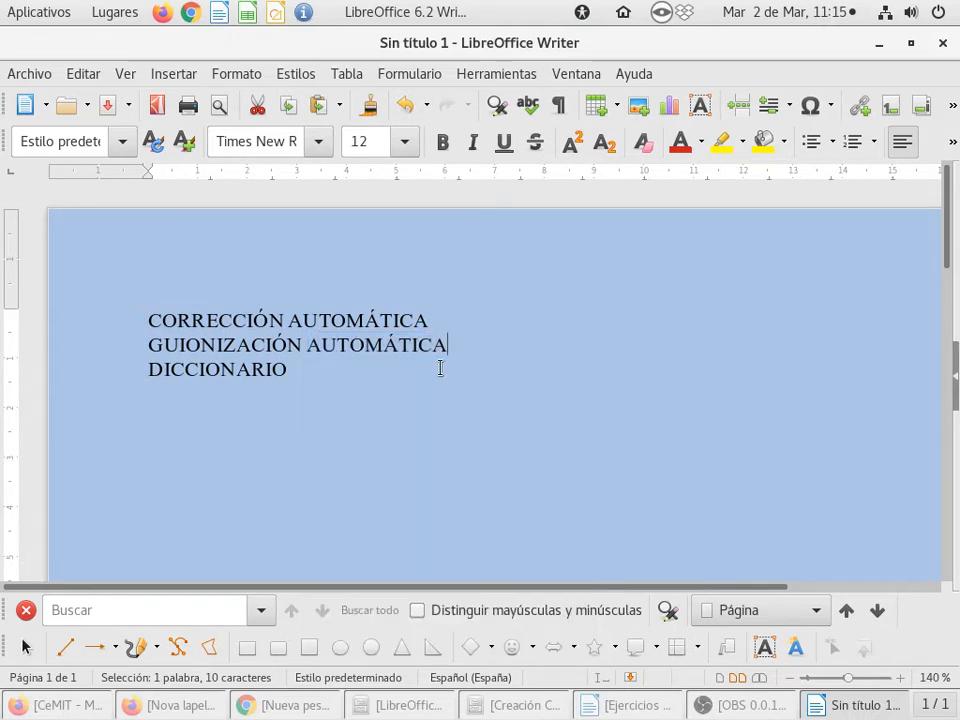
Write the nonsense word AAJASJASA below DICCIONARIO, leaving one blank line between them.
key(Down)
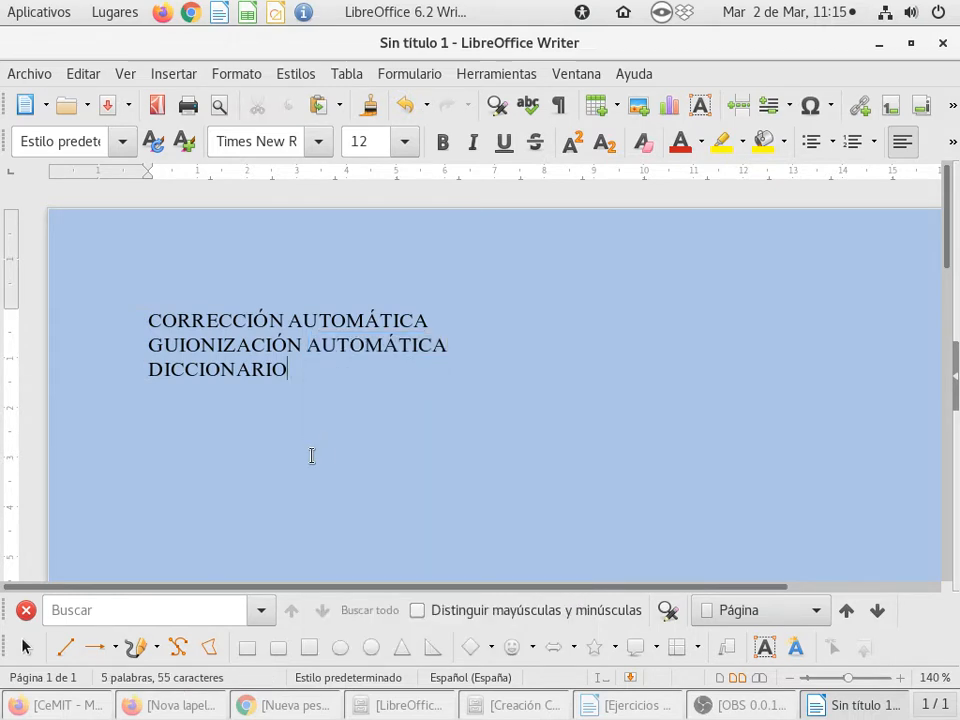
key(Return)
key(Return)
text(AAJASJASA)
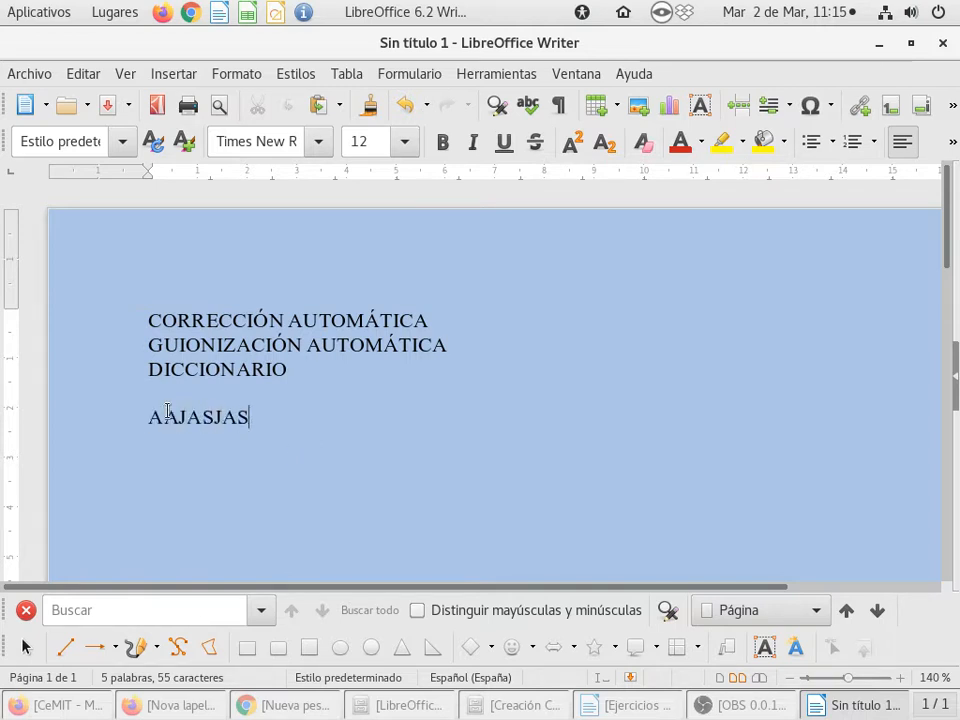
Open the AutoCorrect options from the misspelled AAJASJASA and view the replacement entries for -- and _>.
right_click(197, 418)
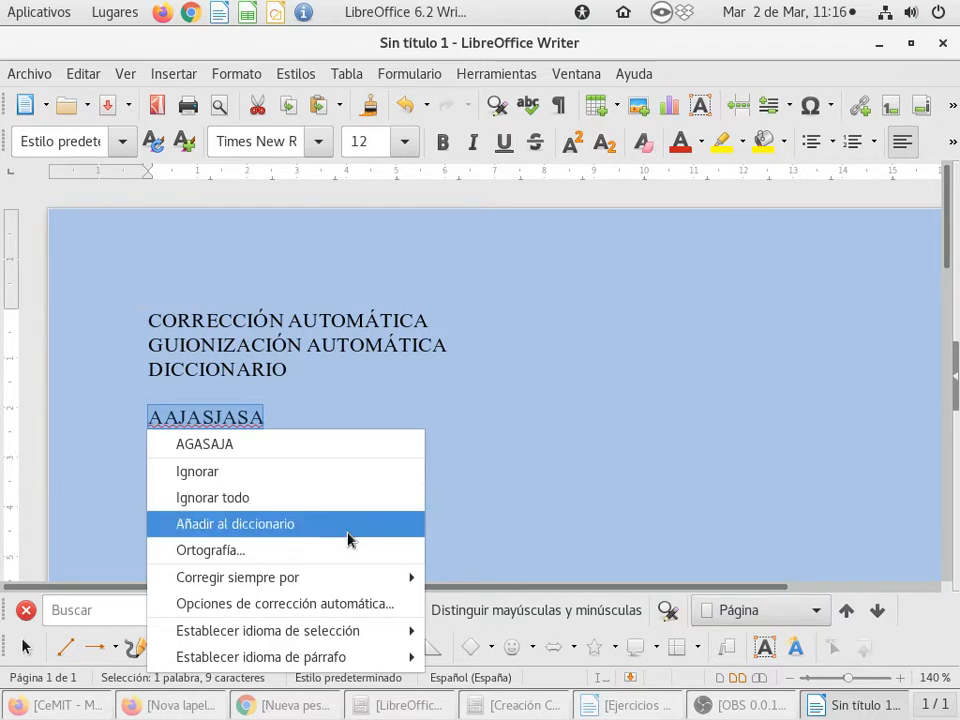
mouse_move(368, 583)
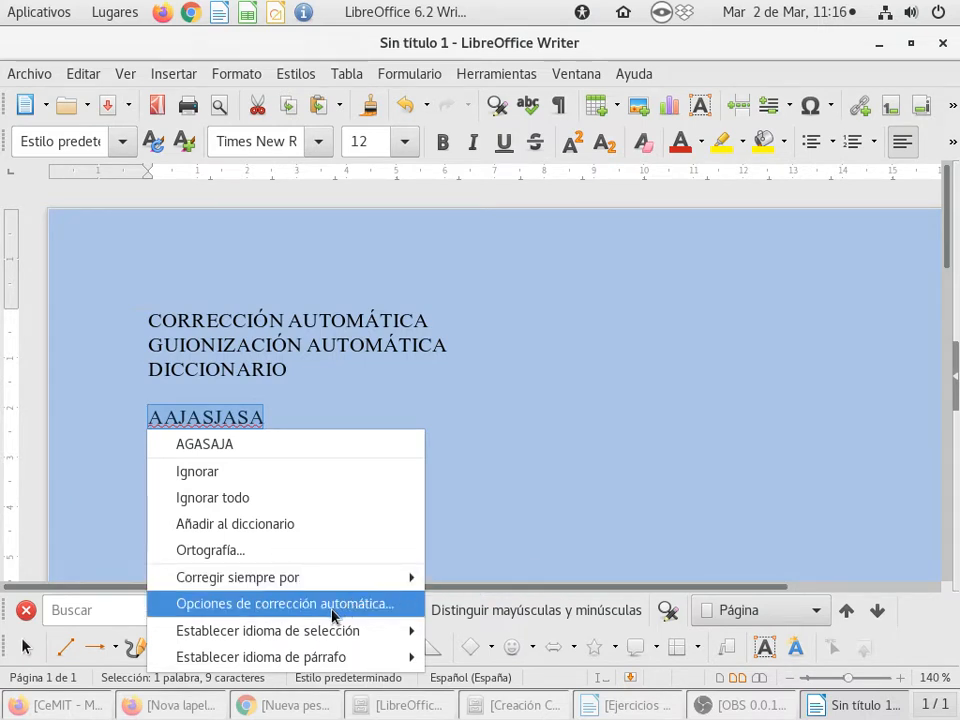
click(400, 605)
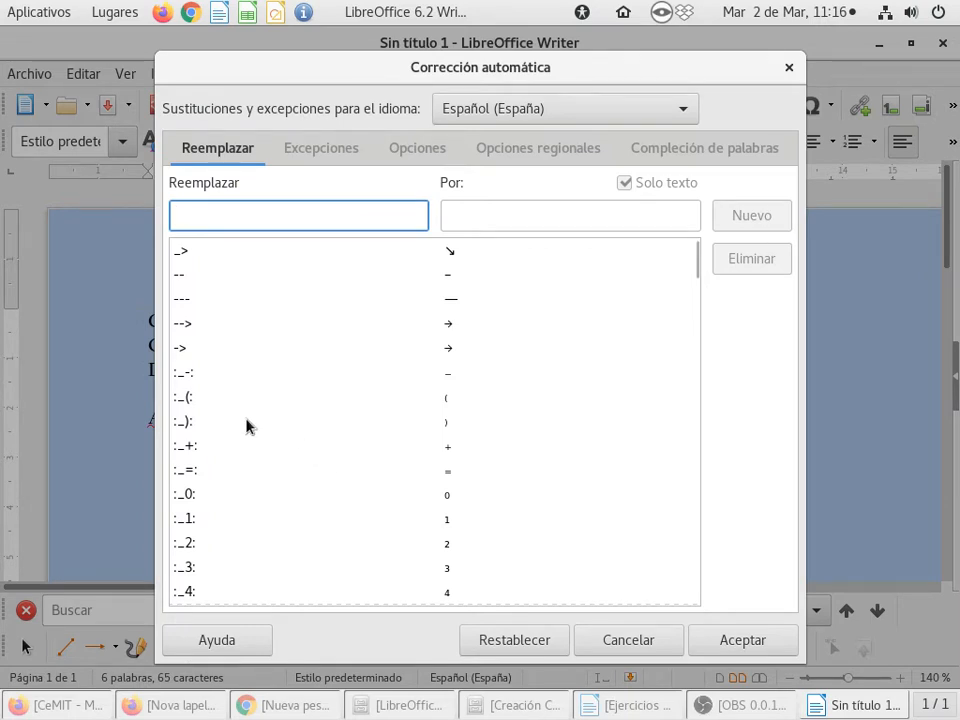
click(193, 277)
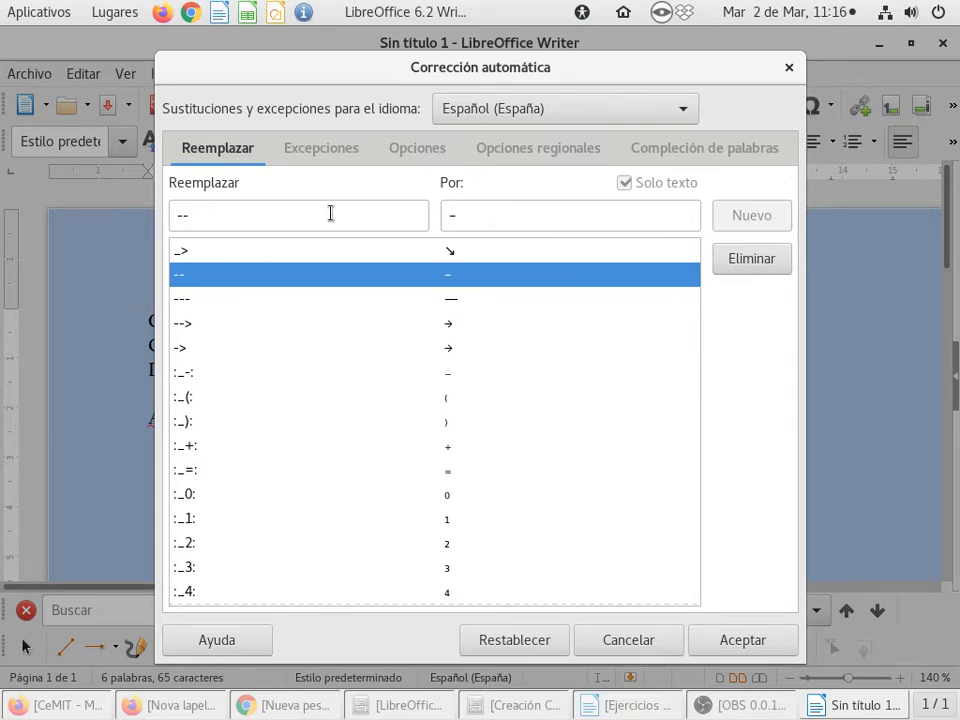
click(231, 252)
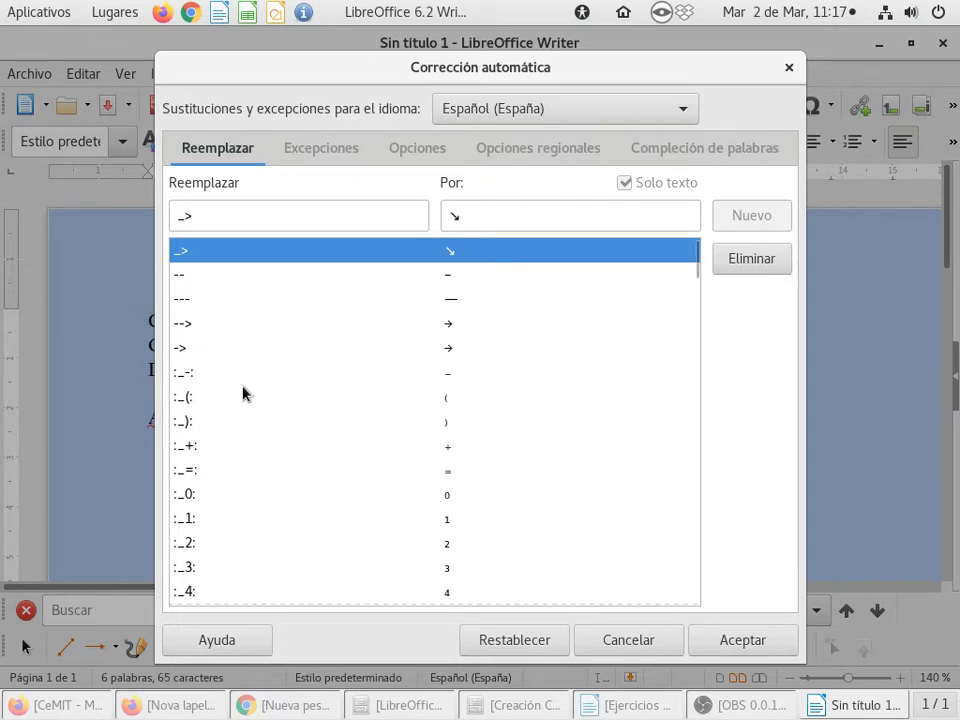
Look up the ^> entry in the AutoCorrect replacement table and examine its replacement symbol.
scroll(195, 400, down, 12)
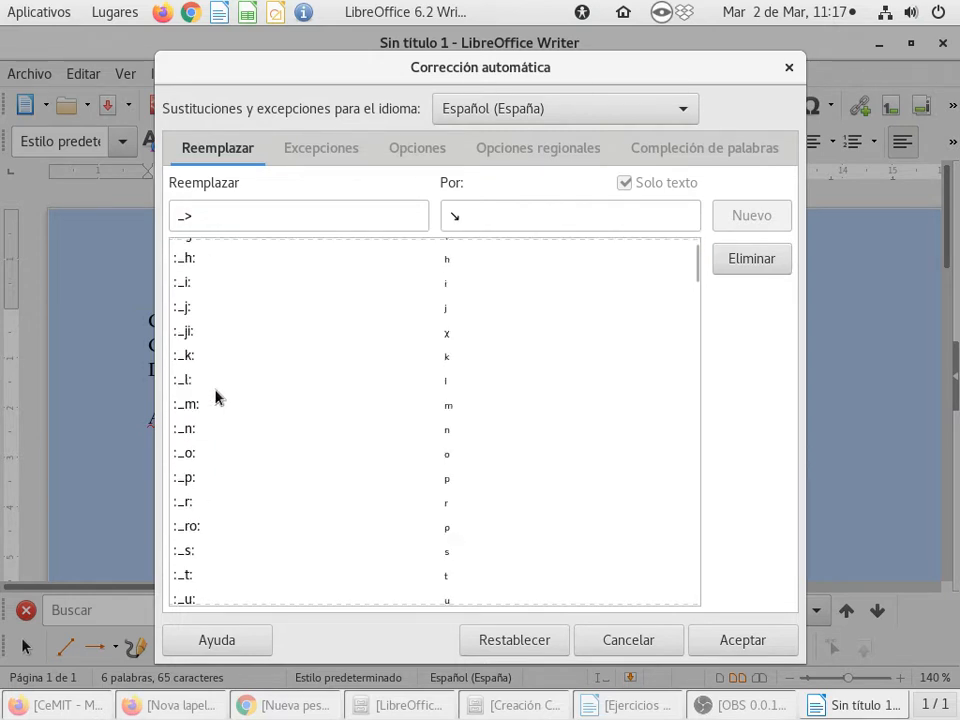
scroll(222, 320, up, 2)
click(229, 221)
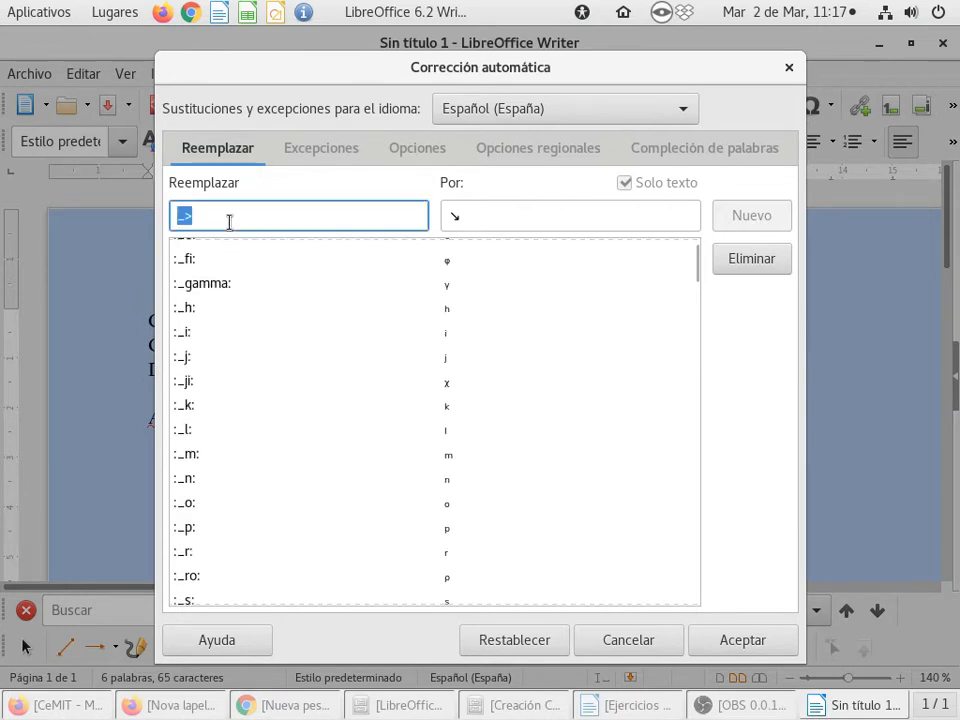
text(^)
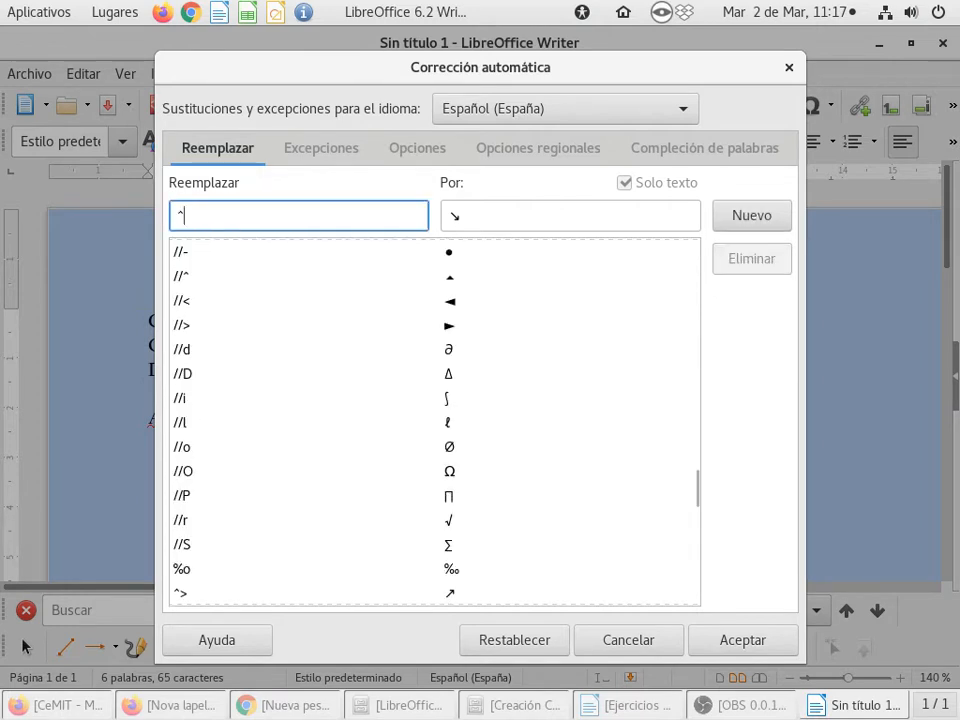
text(>)
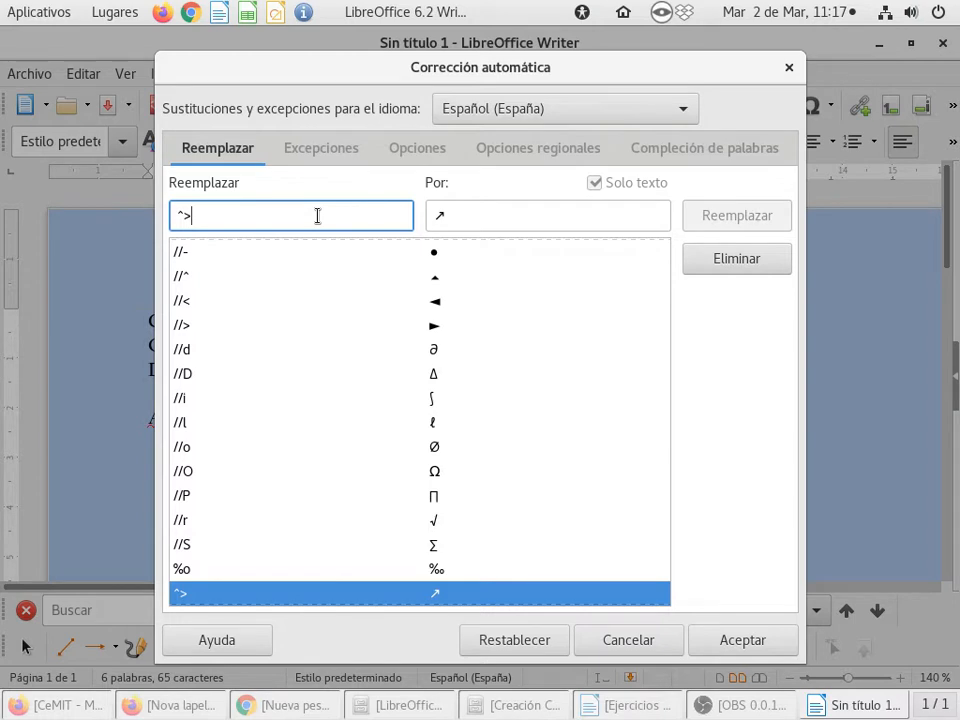
click(467, 208)
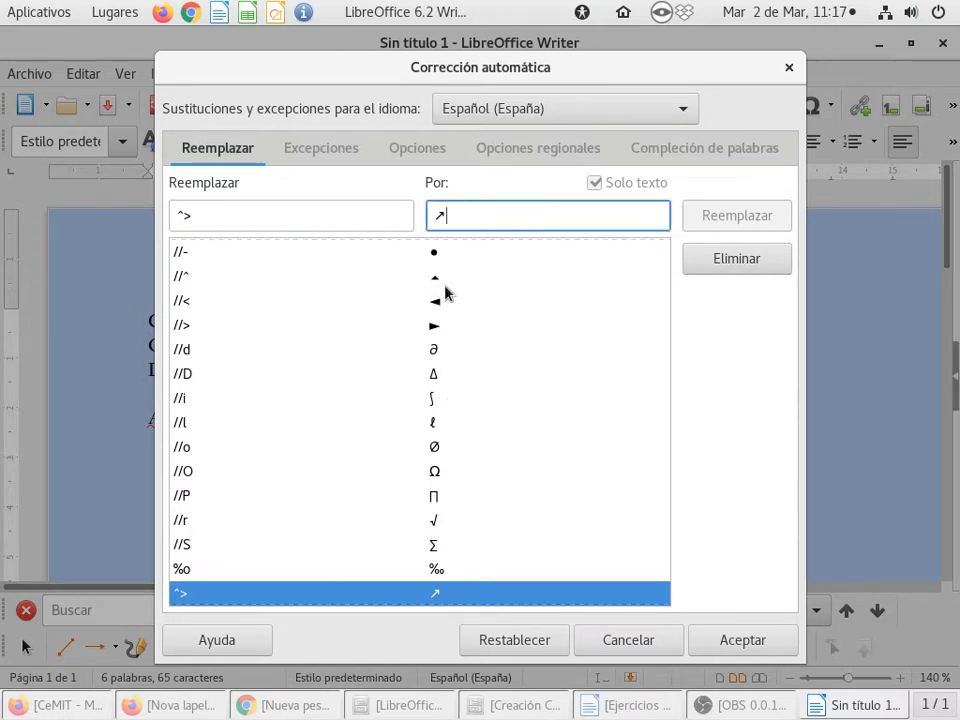
Look up replacement table entries starting with ^ and ¨, and leave the search text empty.
scroll(336, 336, up, 3)
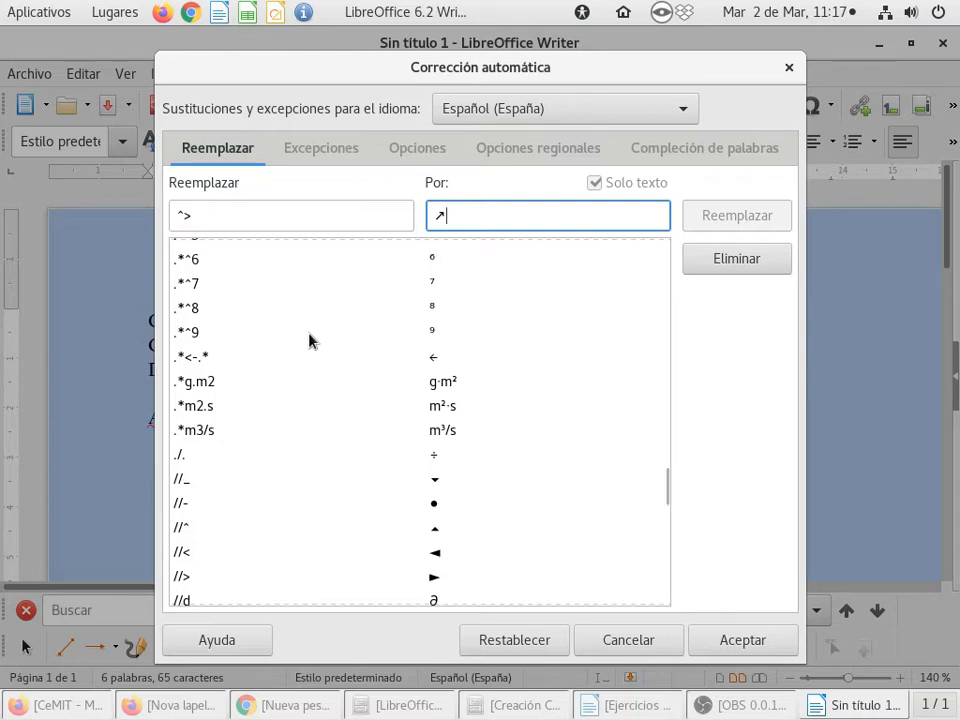
click(265, 222)
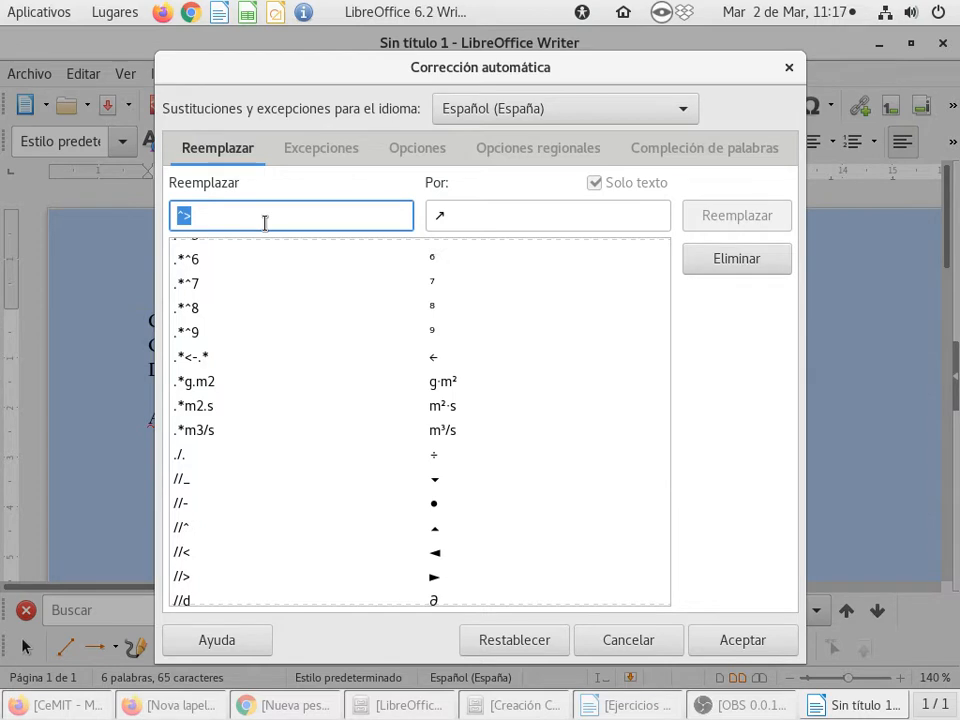
text(^)
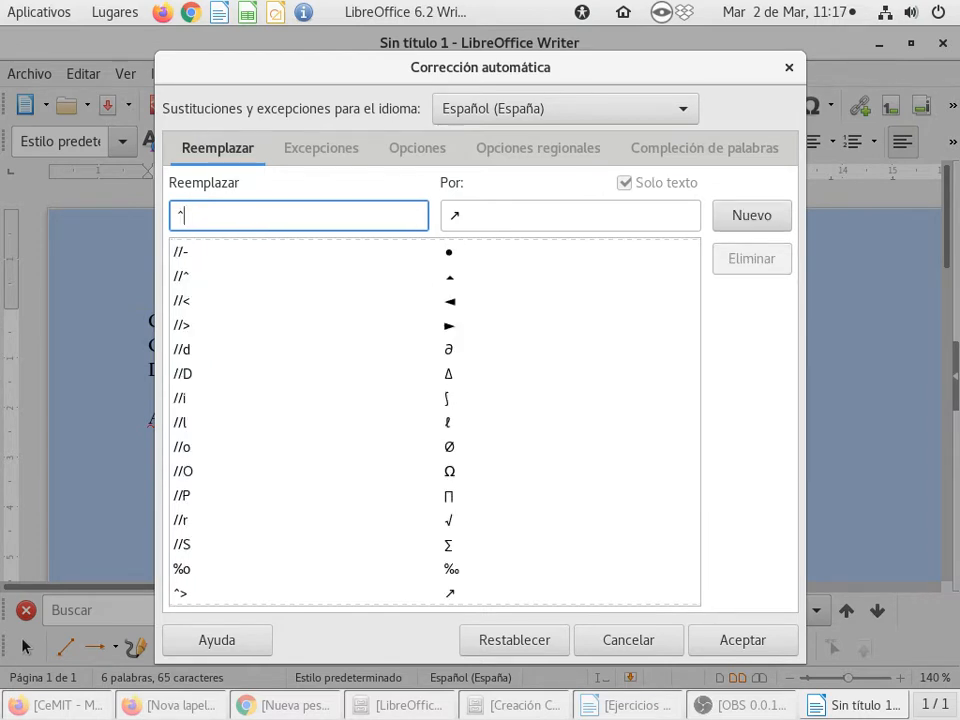
key(BackSpace)
text(¨)
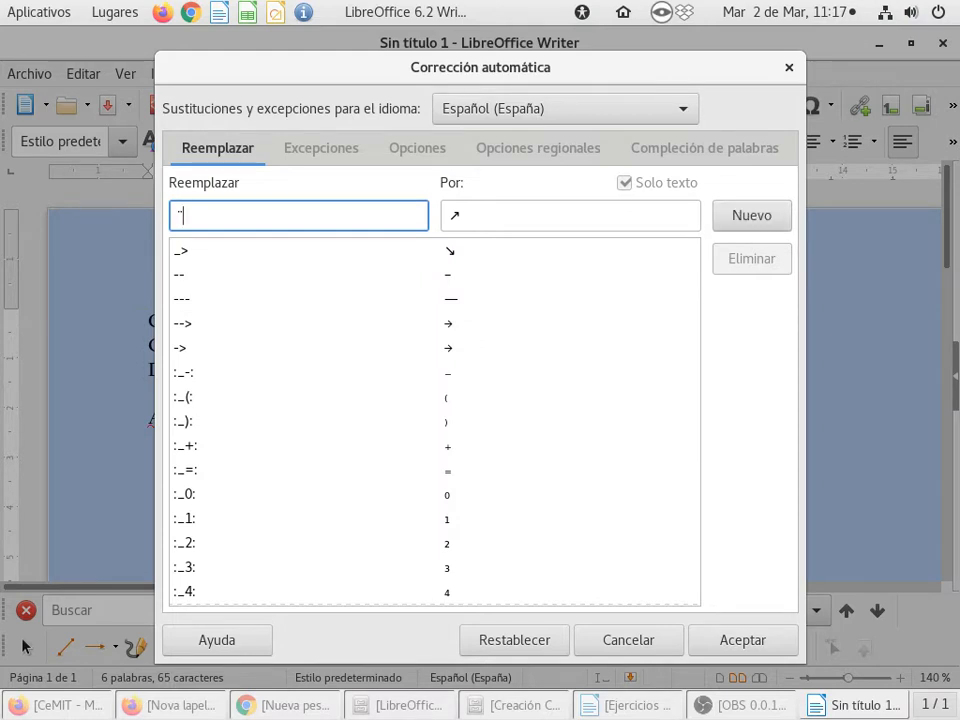
key(BackSpace)
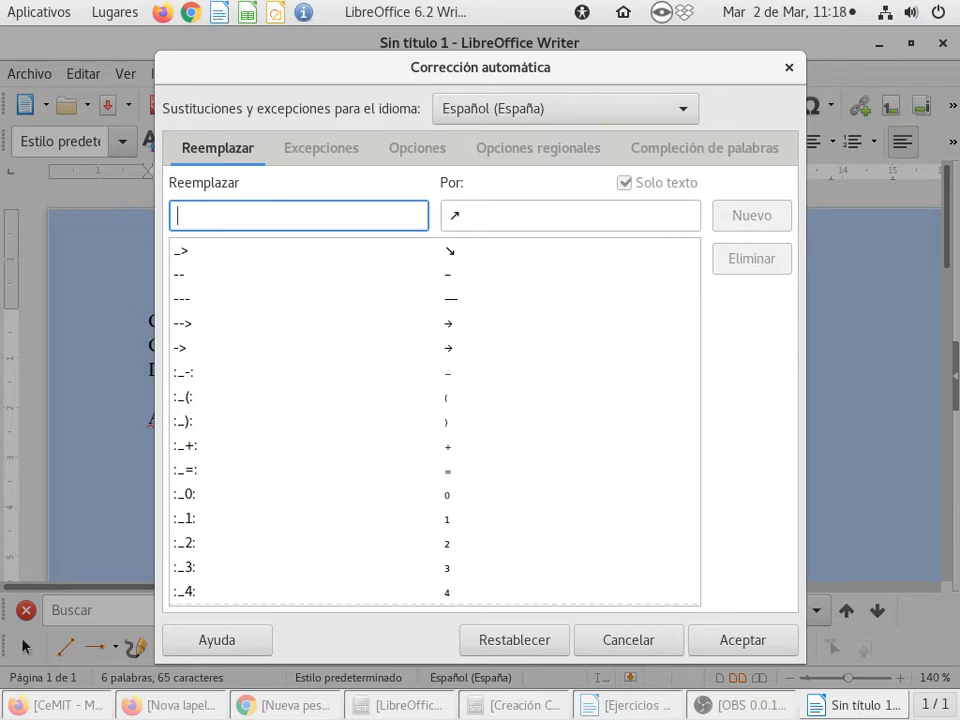
text(^)
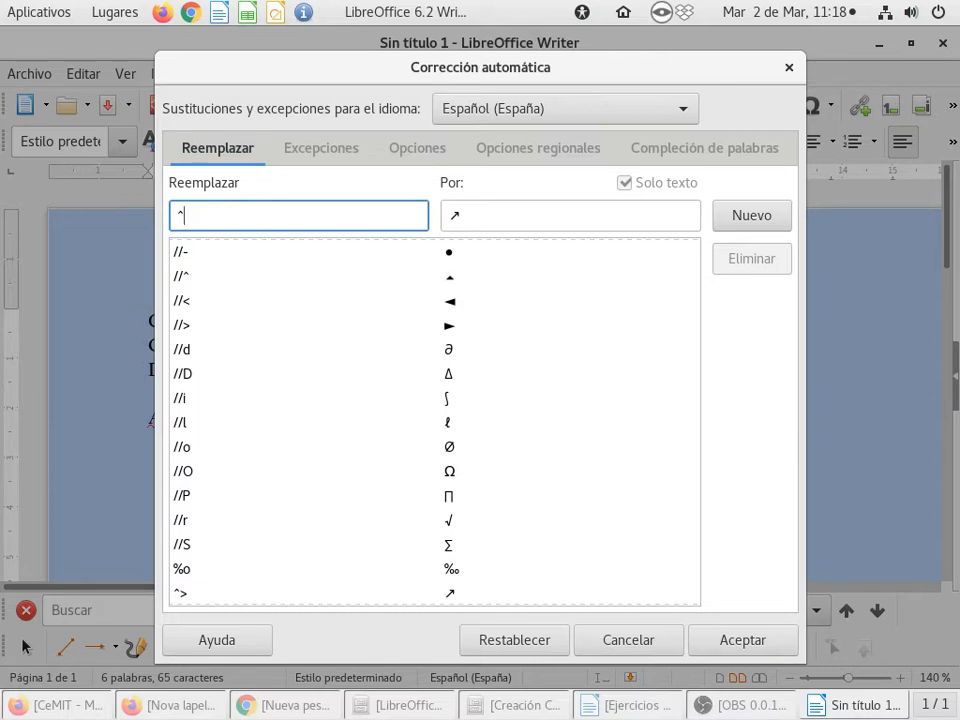
key(BackSpace)
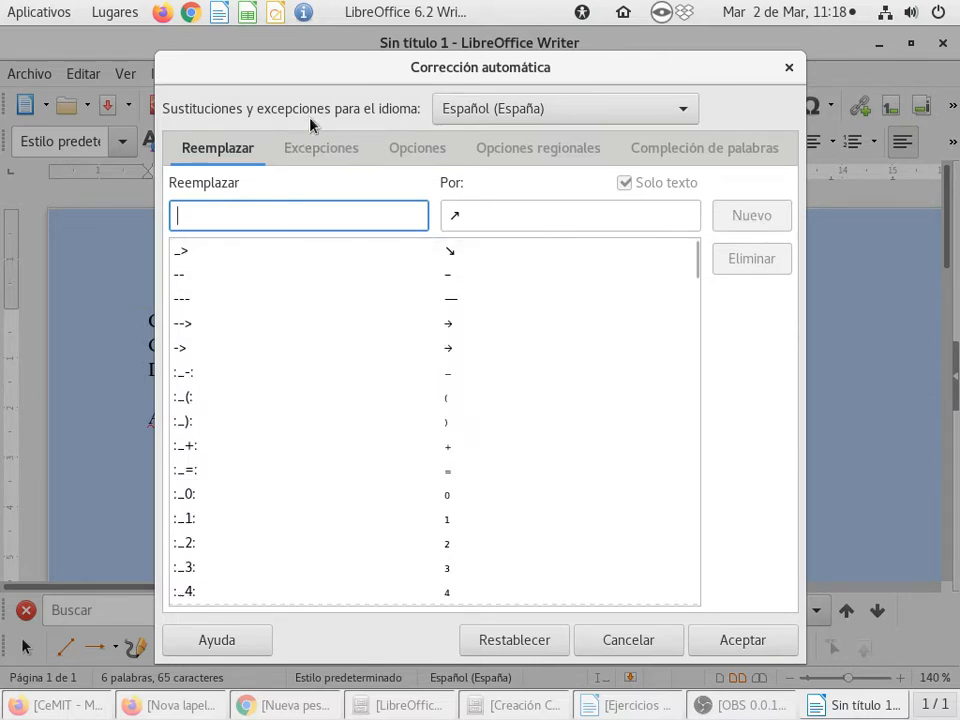
Review the AutoCorrect exceptions, the full list of general options and the regional options.
click(328, 151)
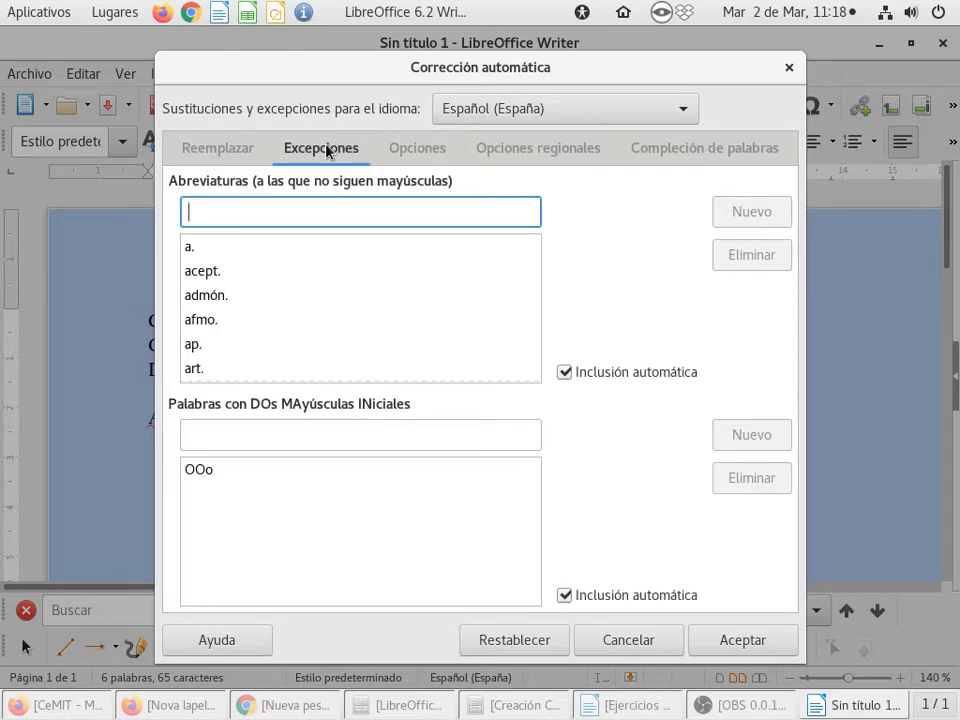
click(421, 152)
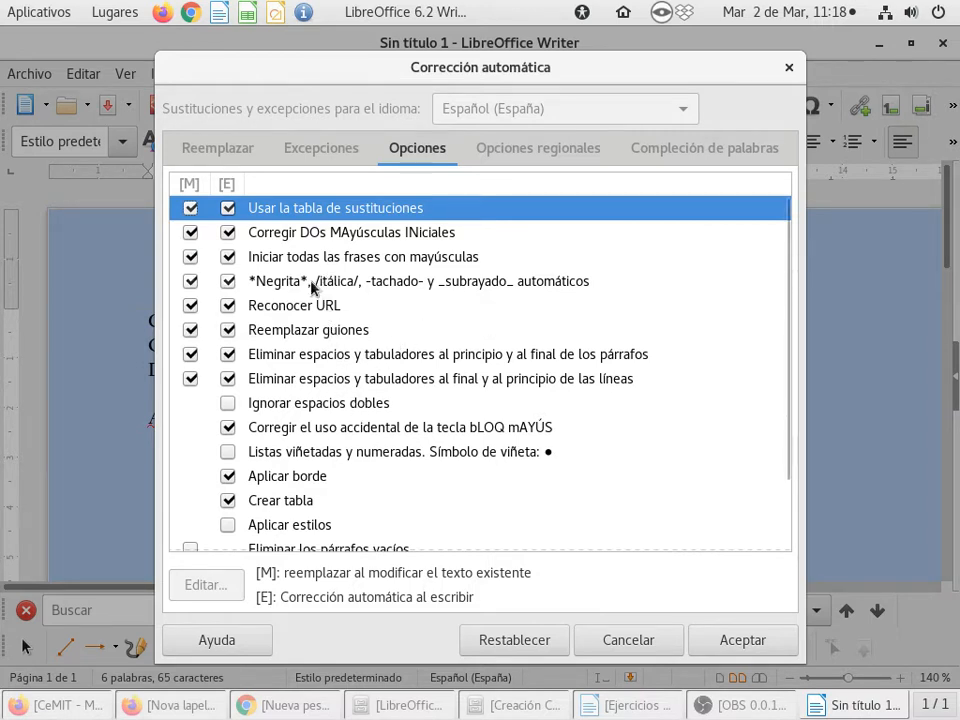
scroll(312, 288, down, 3)
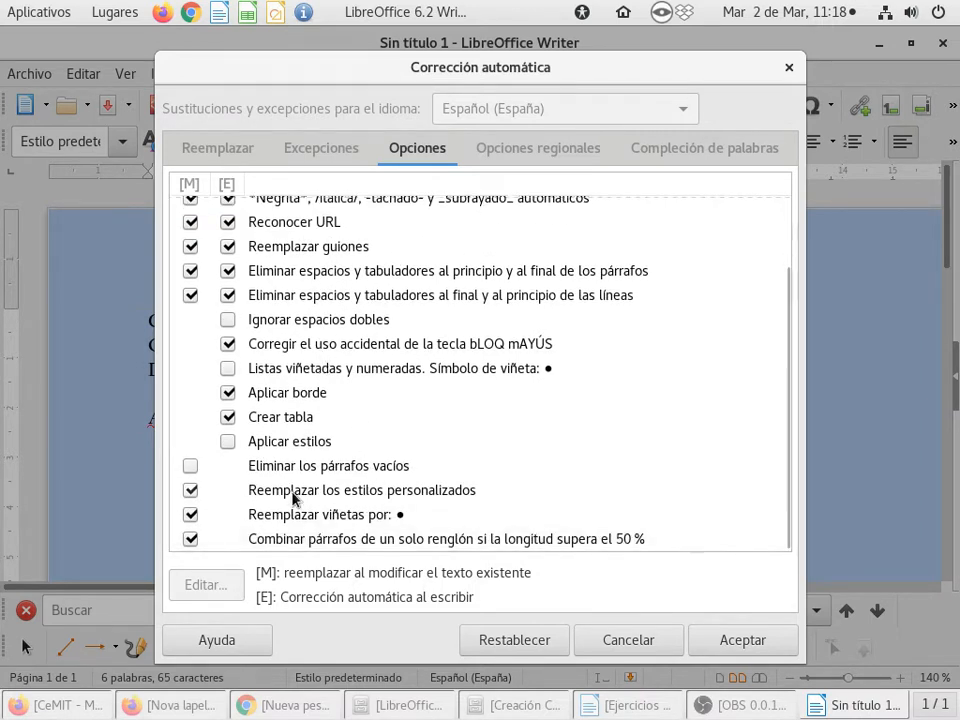
scroll(300, 498, up, 4)
click(567, 149)
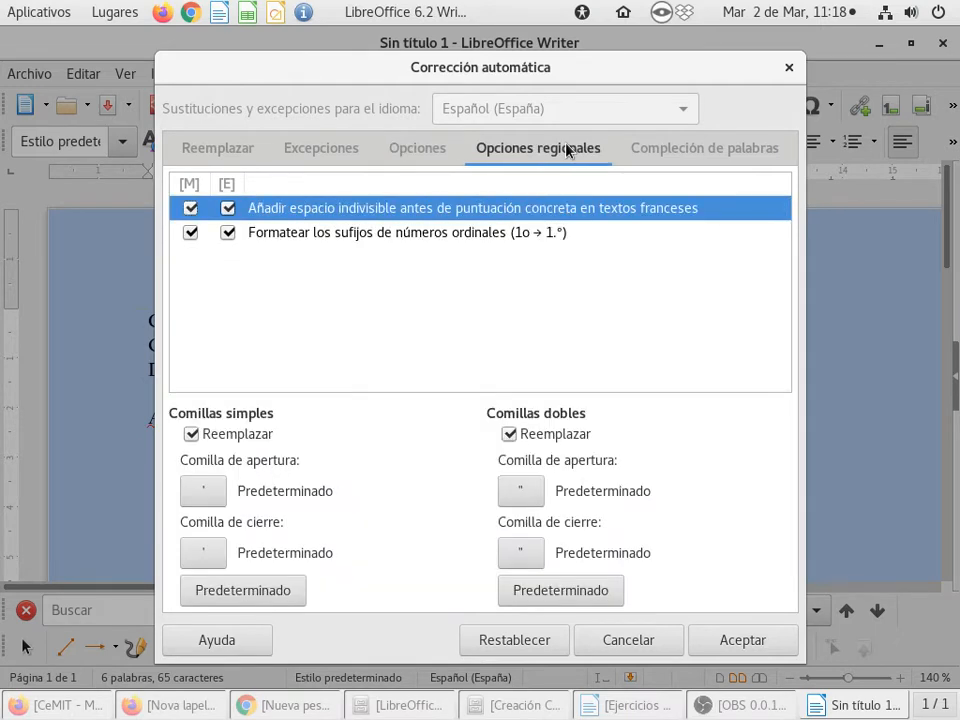
View the word completion settings and examine the list of collected words.
click(663, 150)
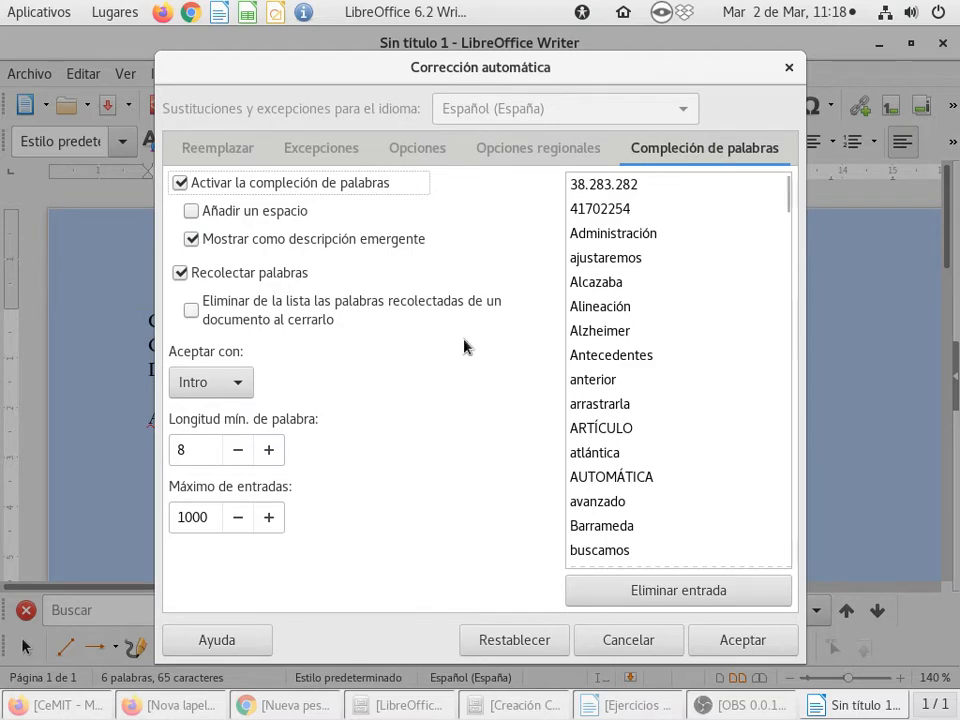
scroll(612, 330, down, 12)
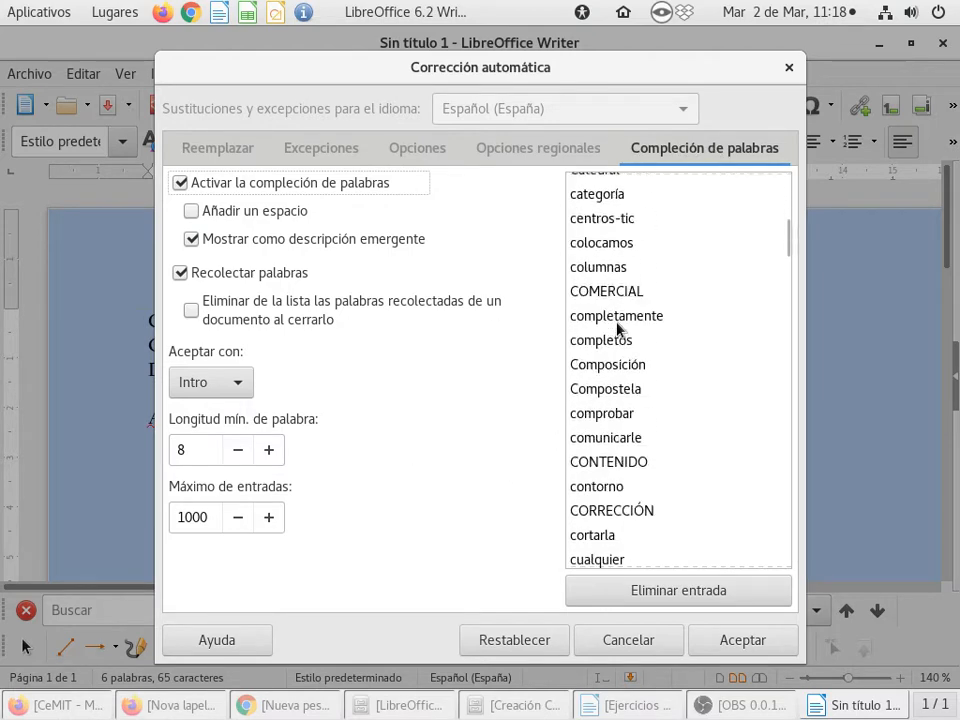
scroll(615, 345, down, 5)
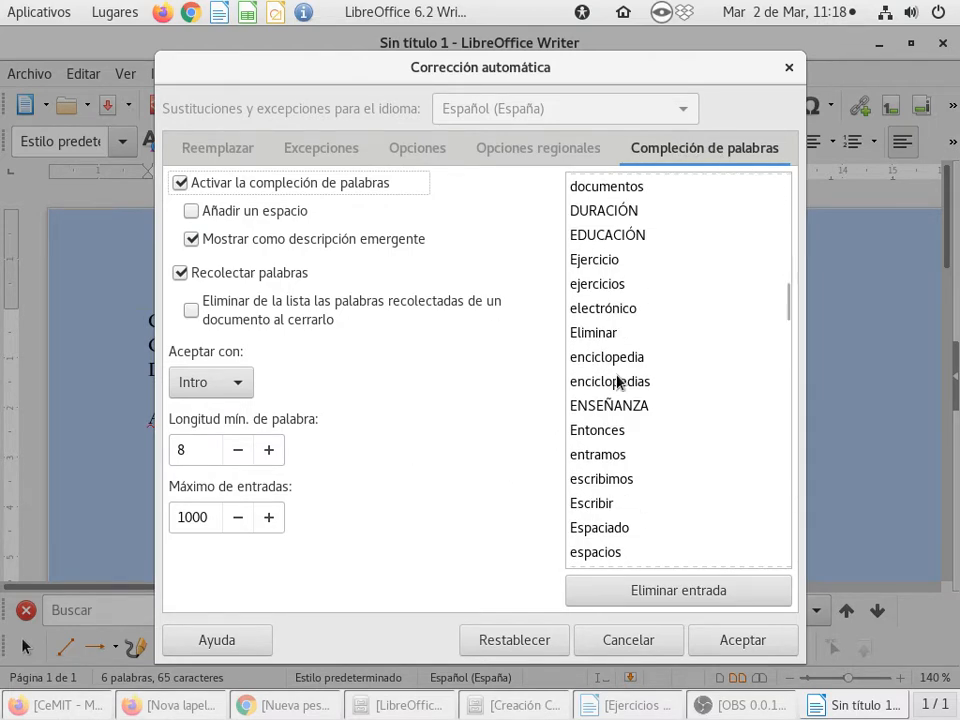
scroll(618, 381, up, 4)
scroll(618, 381, up, 12)
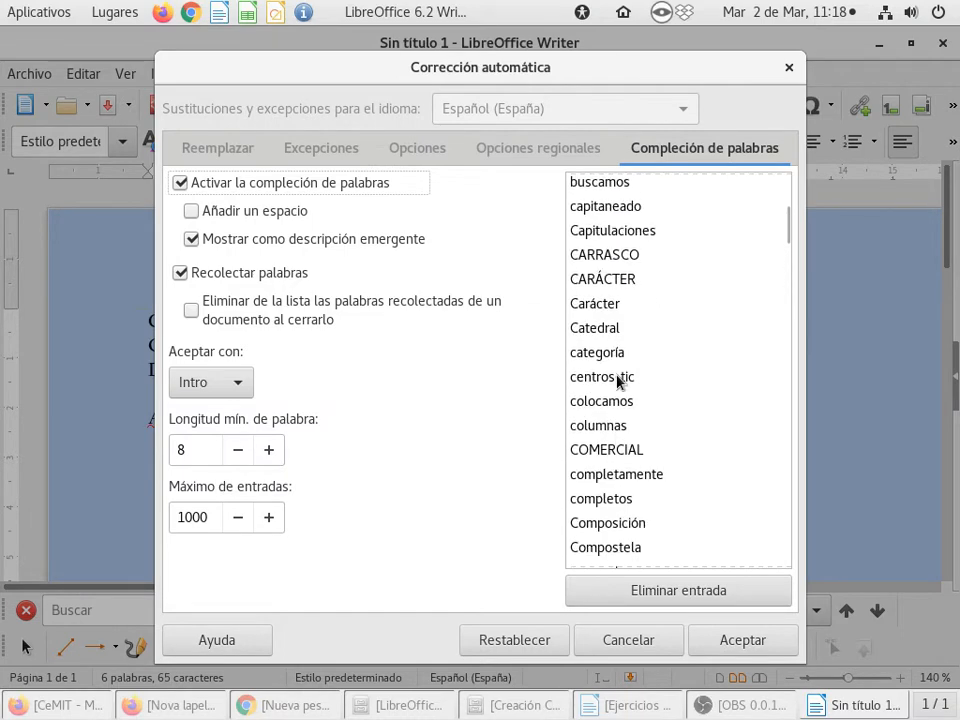
scroll(618, 381, up, 2)
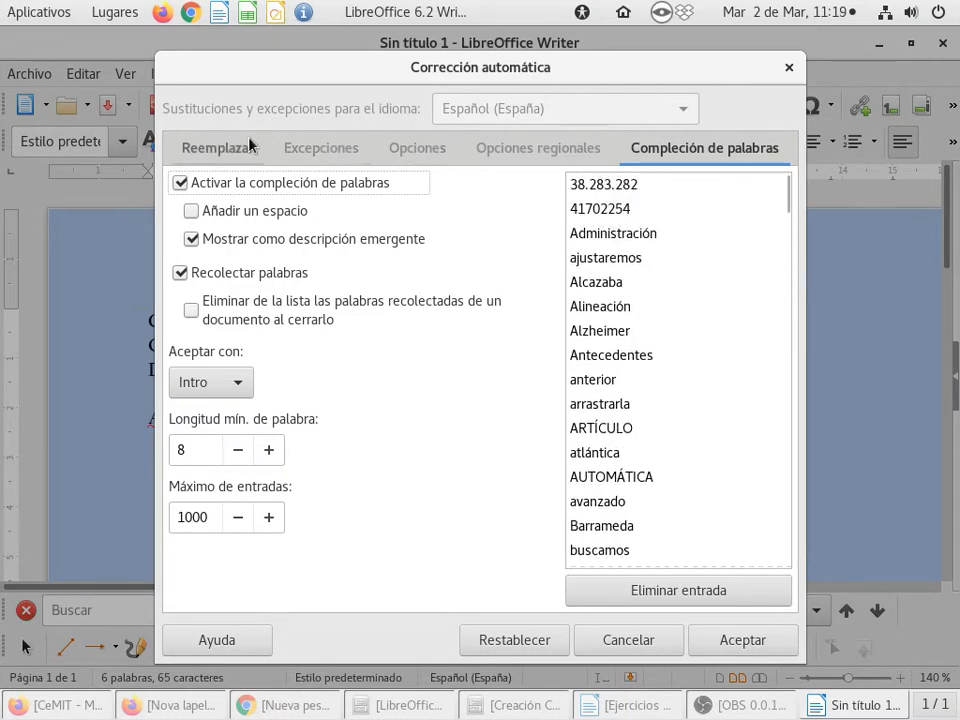
click(225, 148)
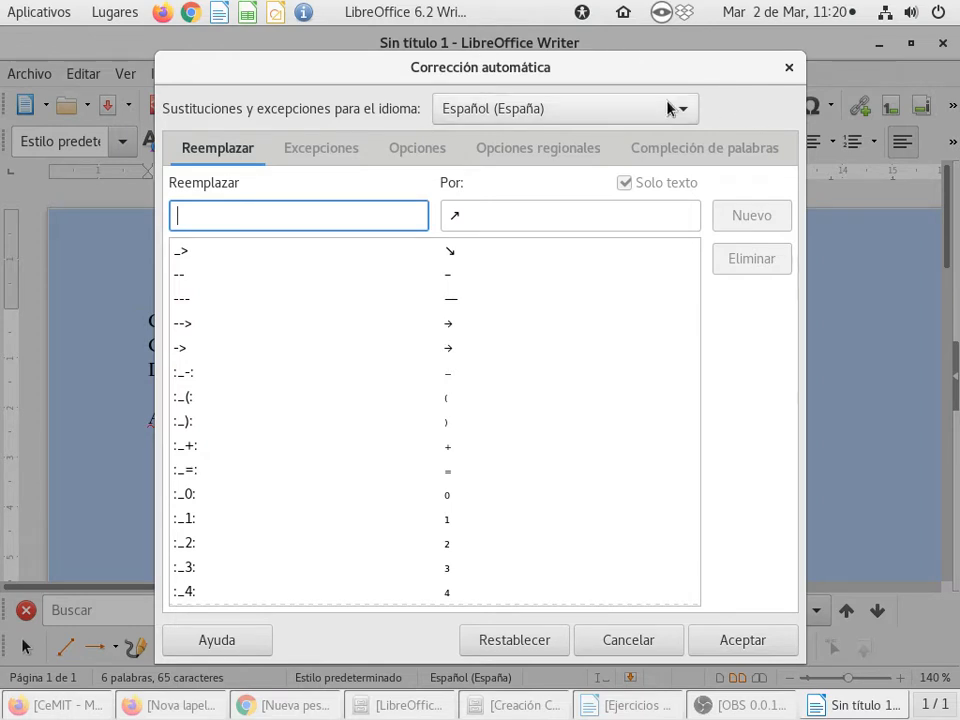
click(691, 153)
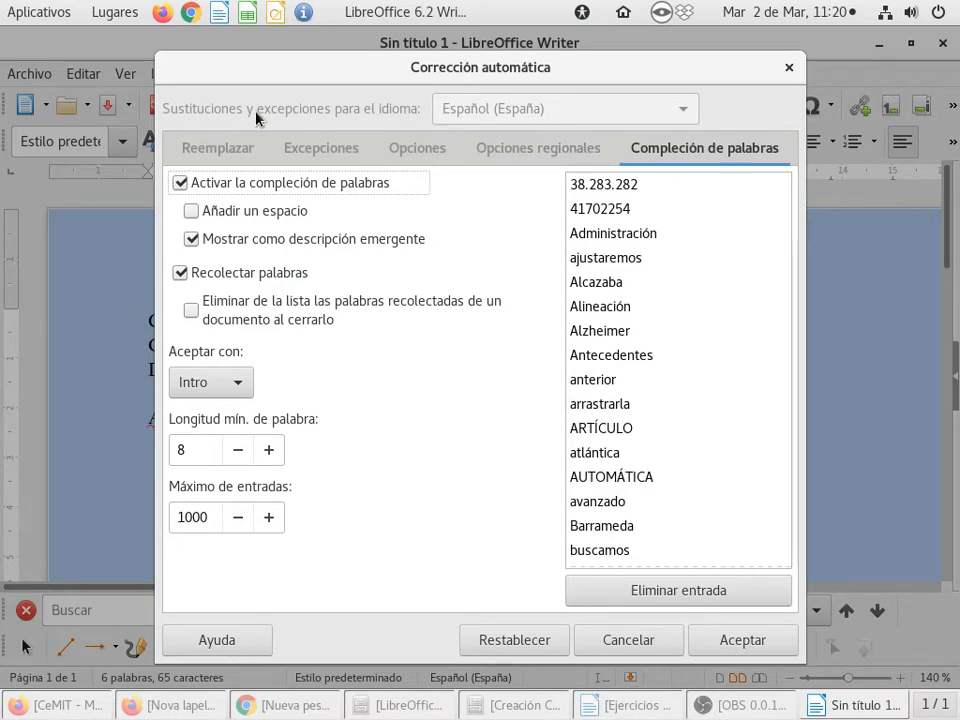
click(213, 152)
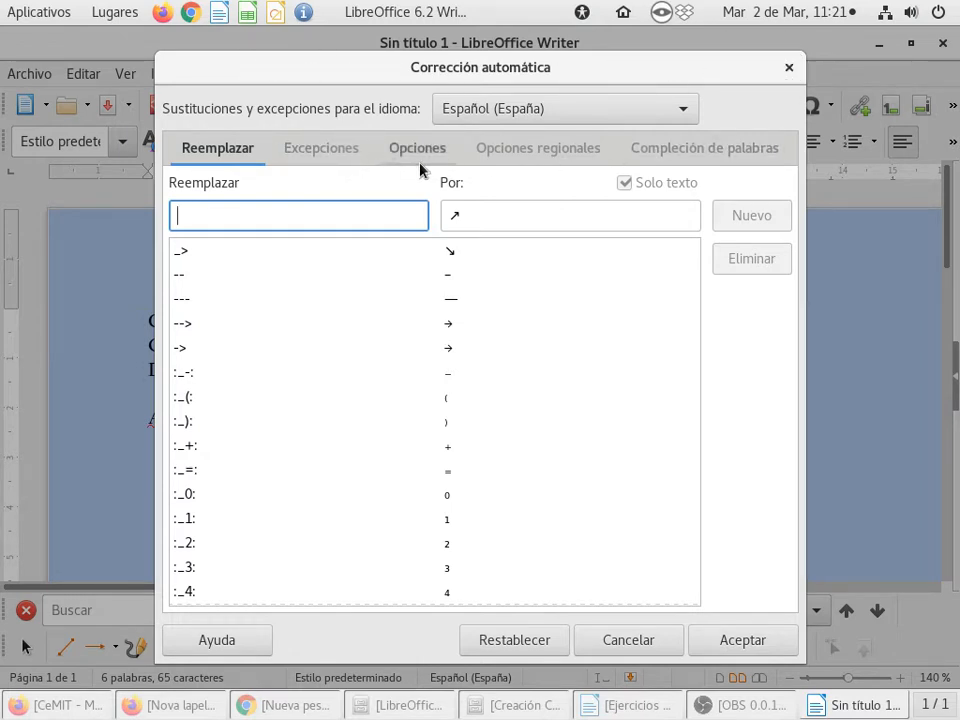
click(526, 152)
click(698, 151)
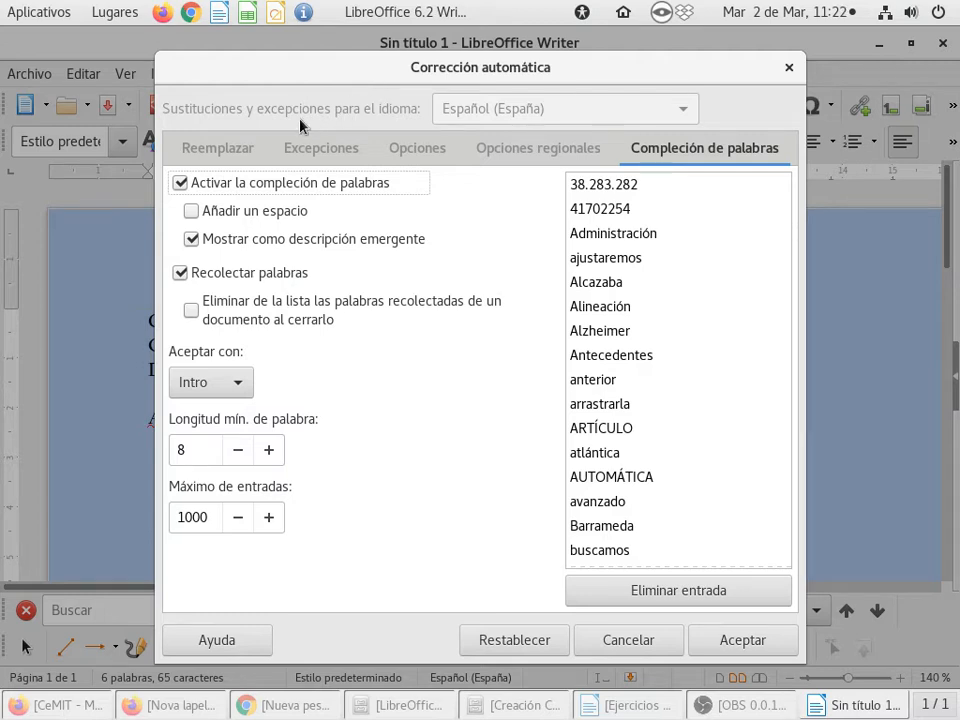
View the AutoCorrect replacement entries for :_-:, :_(: and :_5: and browse the neighbouring subscript entries.
click(212, 145)
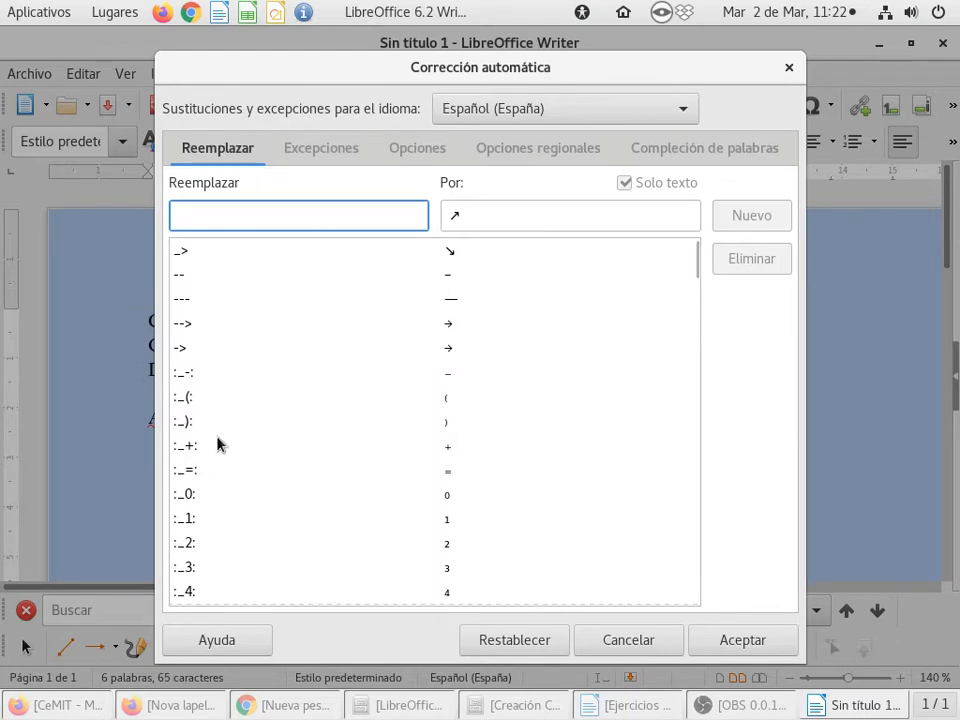
click(190, 372)
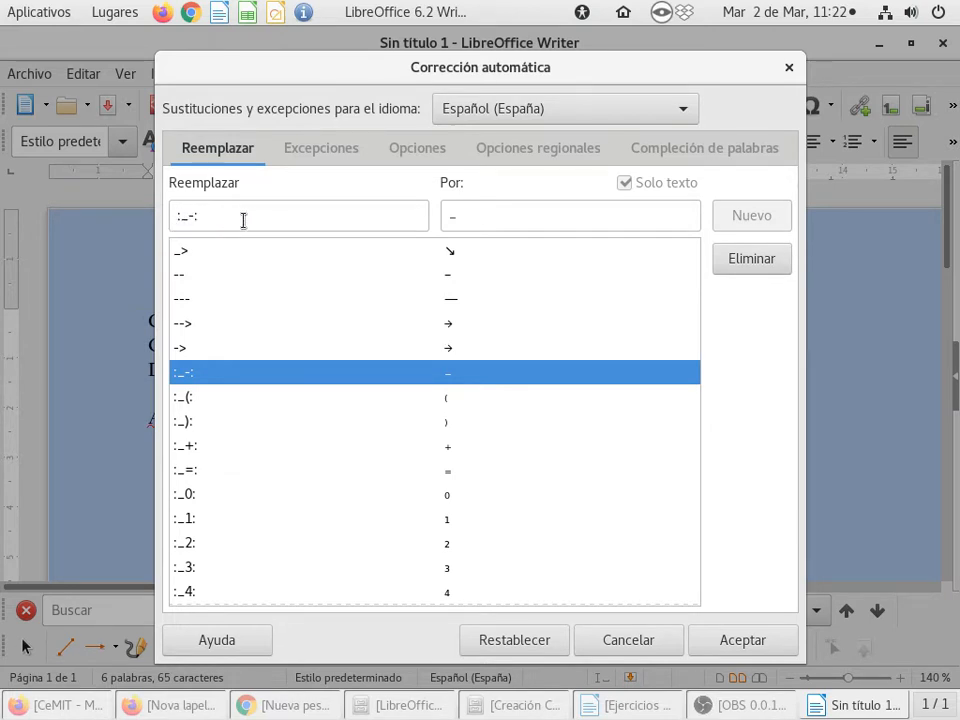
click(186, 398)
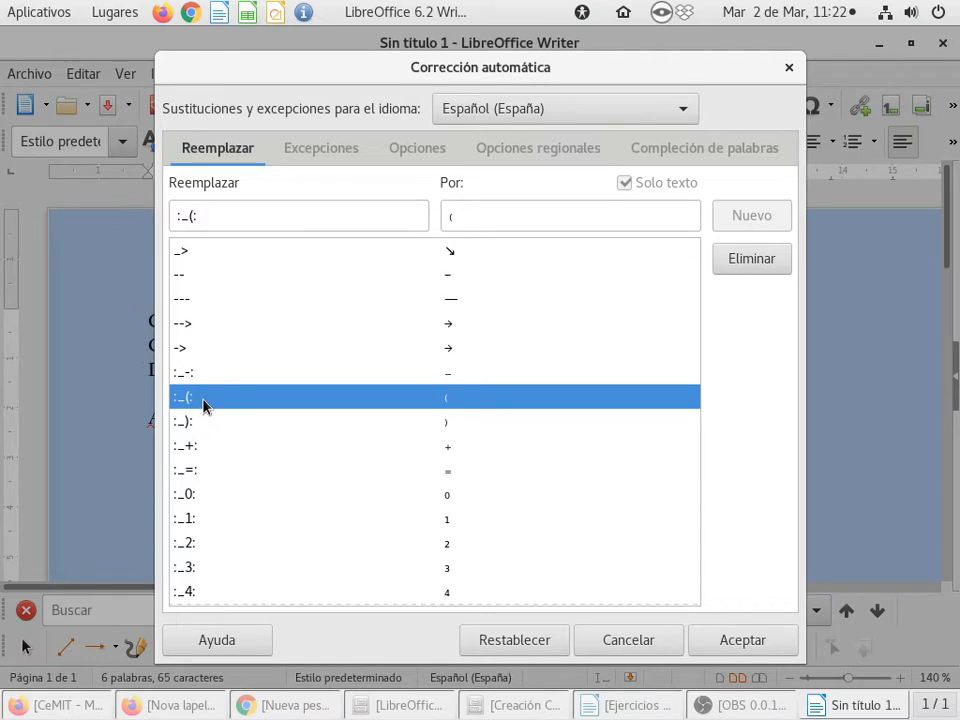
scroll(236, 441, down, 4)
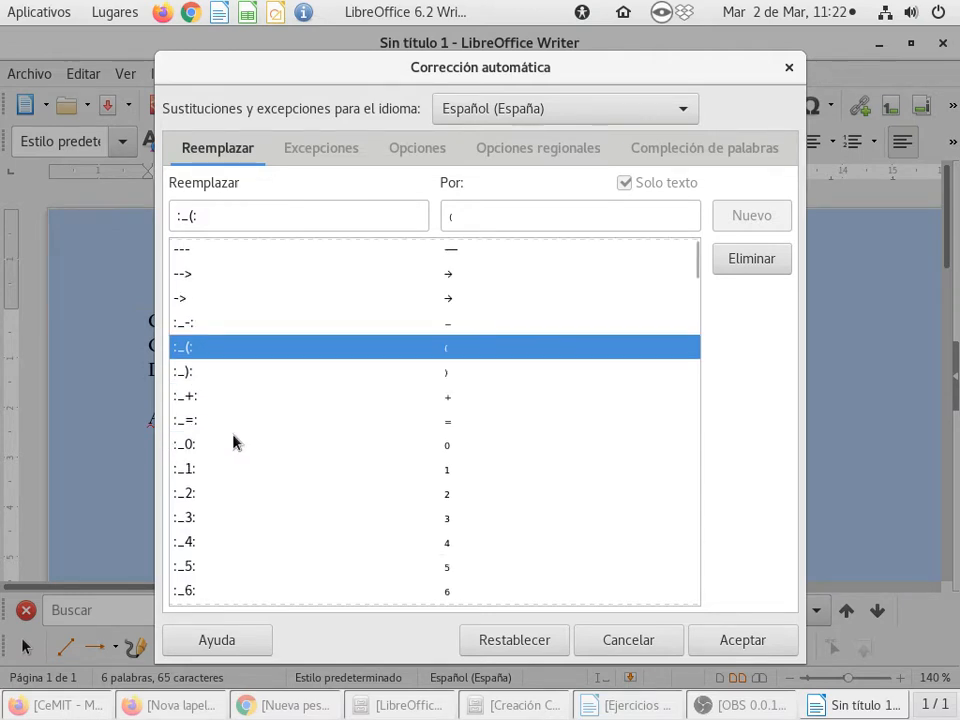
scroll(232, 439, up, 1)
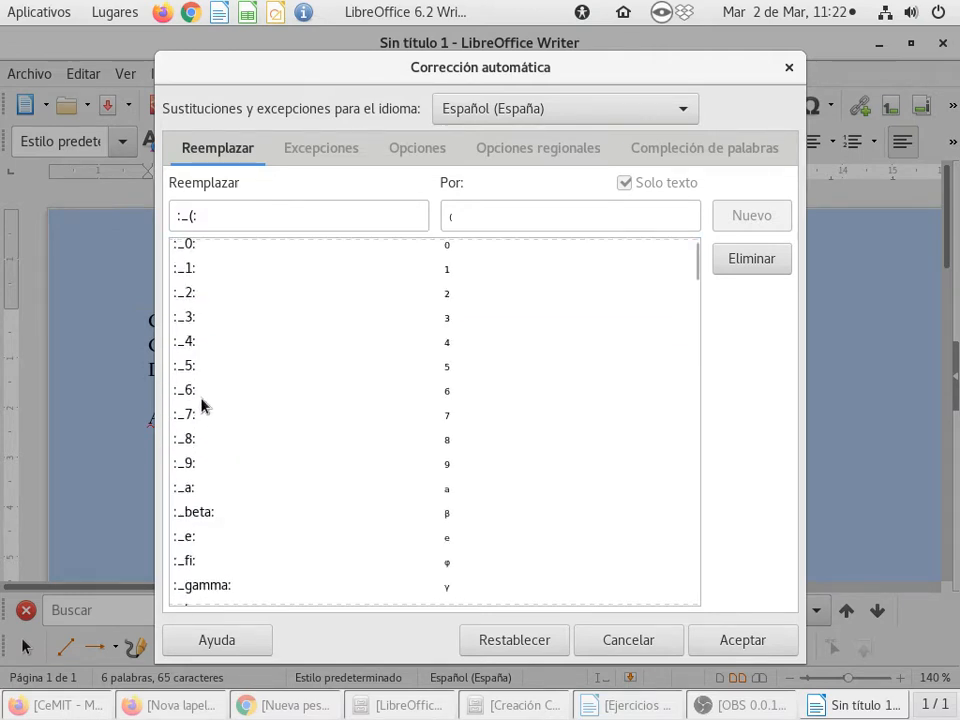
click(185, 368)
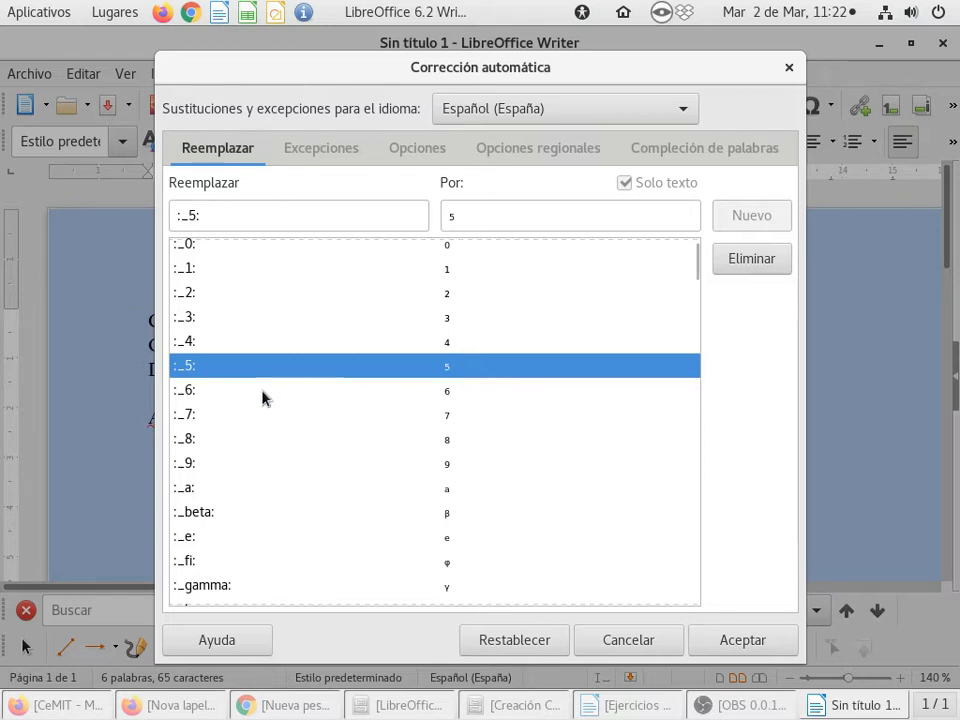
scroll(222, 467, down, 2)
scroll(222, 467, down, 2)
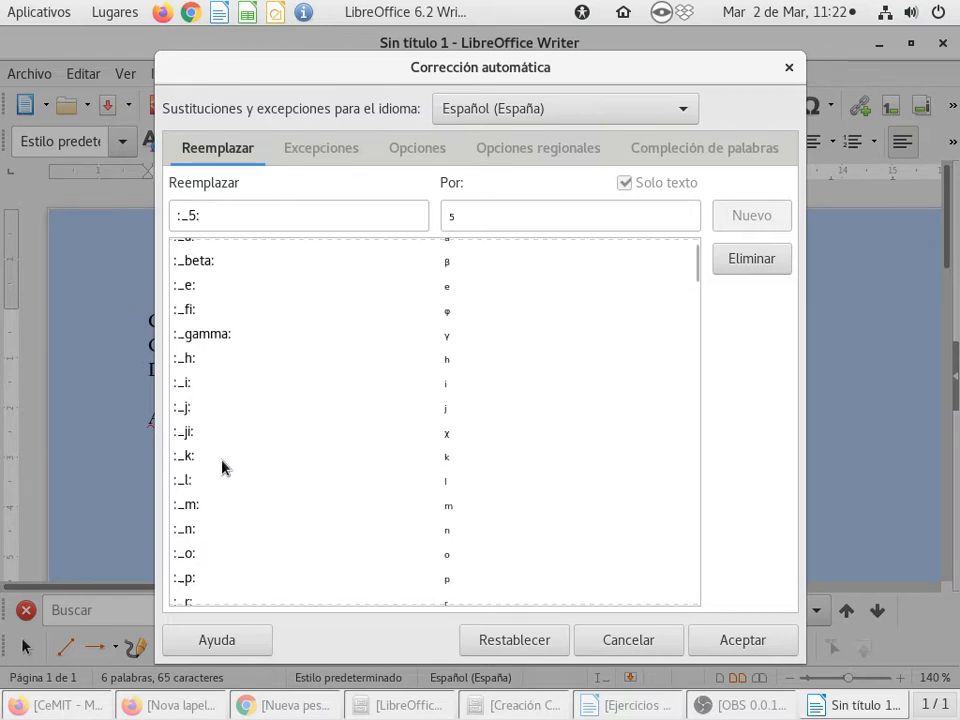
scroll(222, 467, up, 7)
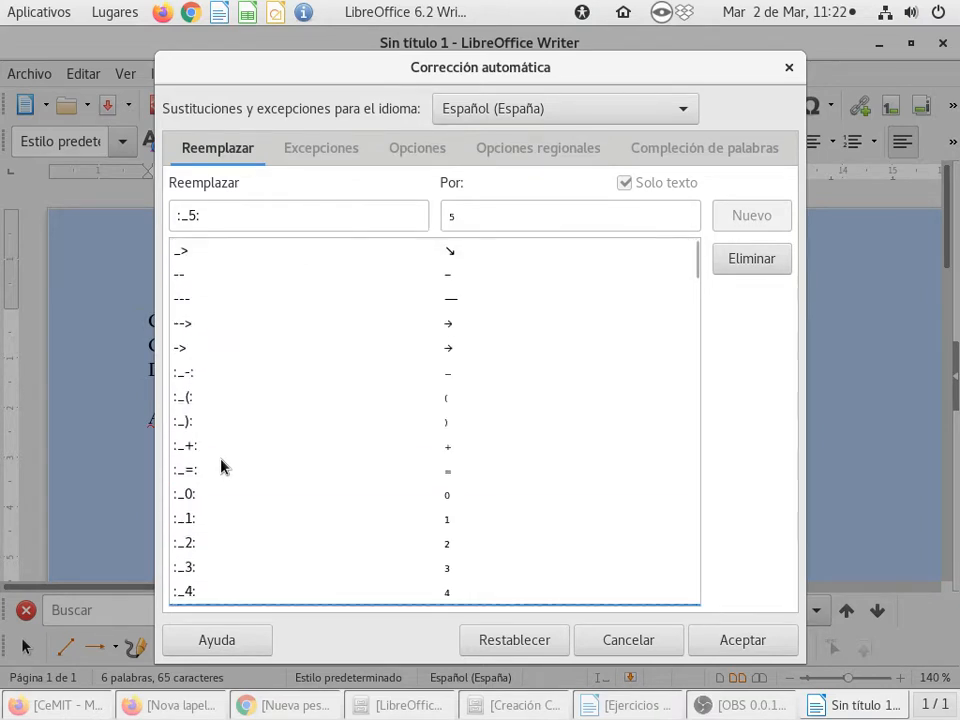
Look up the superscript entry :^5: in the AutoCorrect replacement table.
click(251, 214)
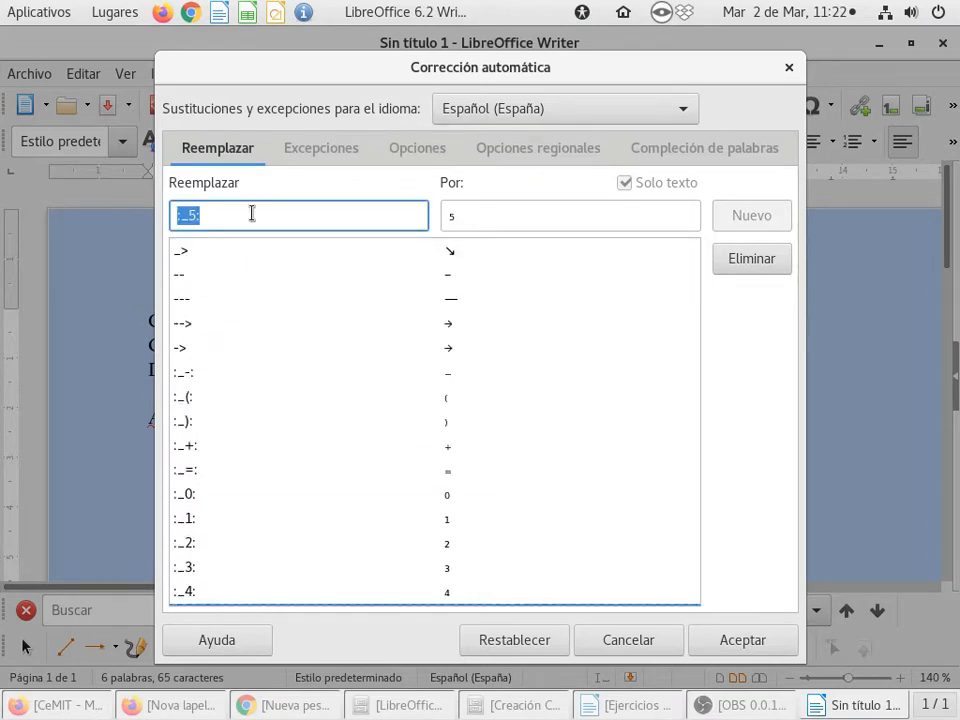
text(^)
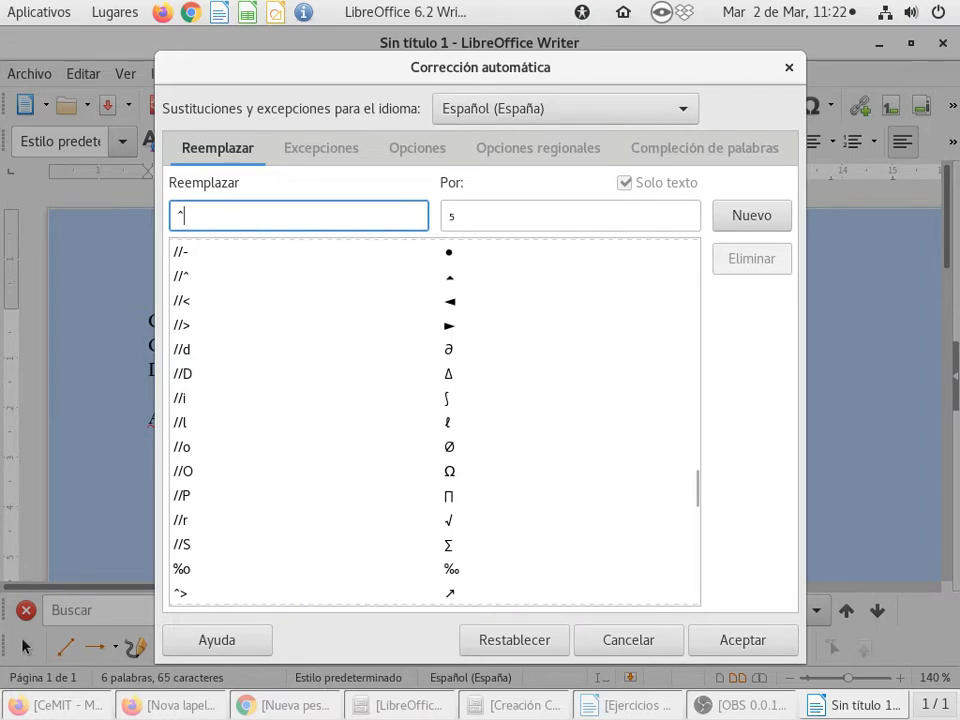
text(5)
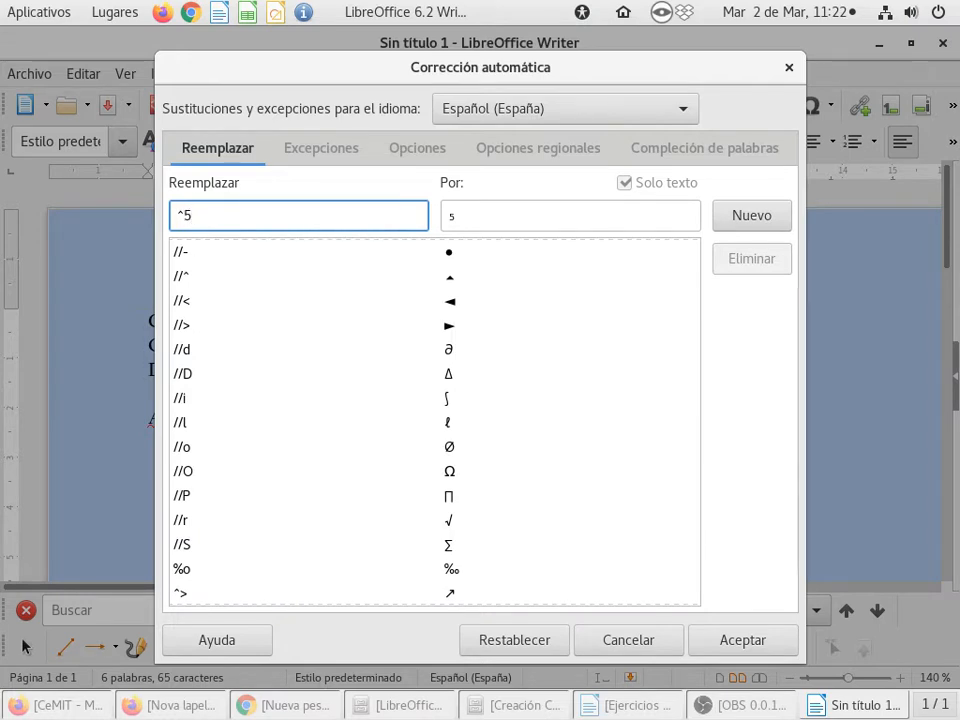
key(Left)
text(-)
key(BackSpace)
key(End)
text(:)
key(Home)
text(:)
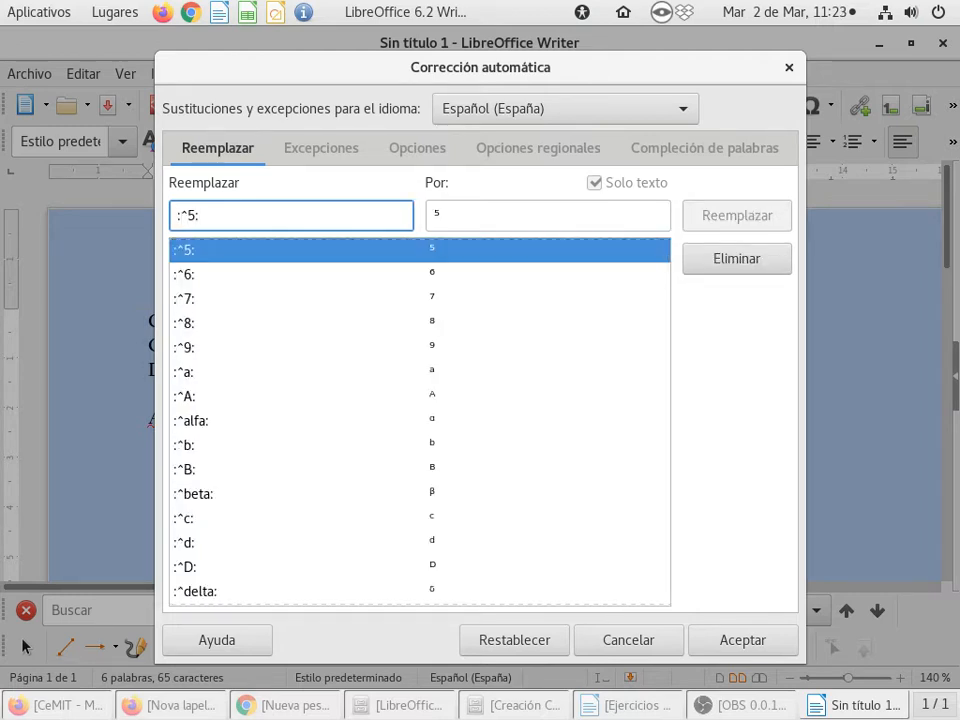
Remove and re-enter the colons around ^5 to find :^5: again, and close the AutoCorrect options without accepting.
key(BackSpace)
key(End)
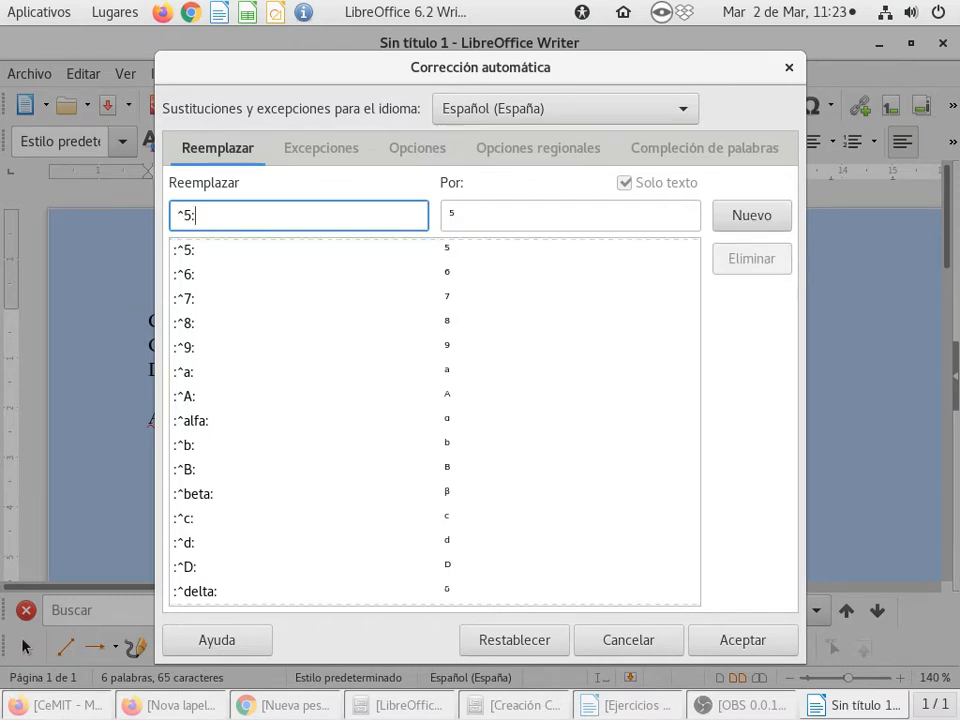
key(BackSpace)
key(Home)
text(:)
key(End)
text(:)
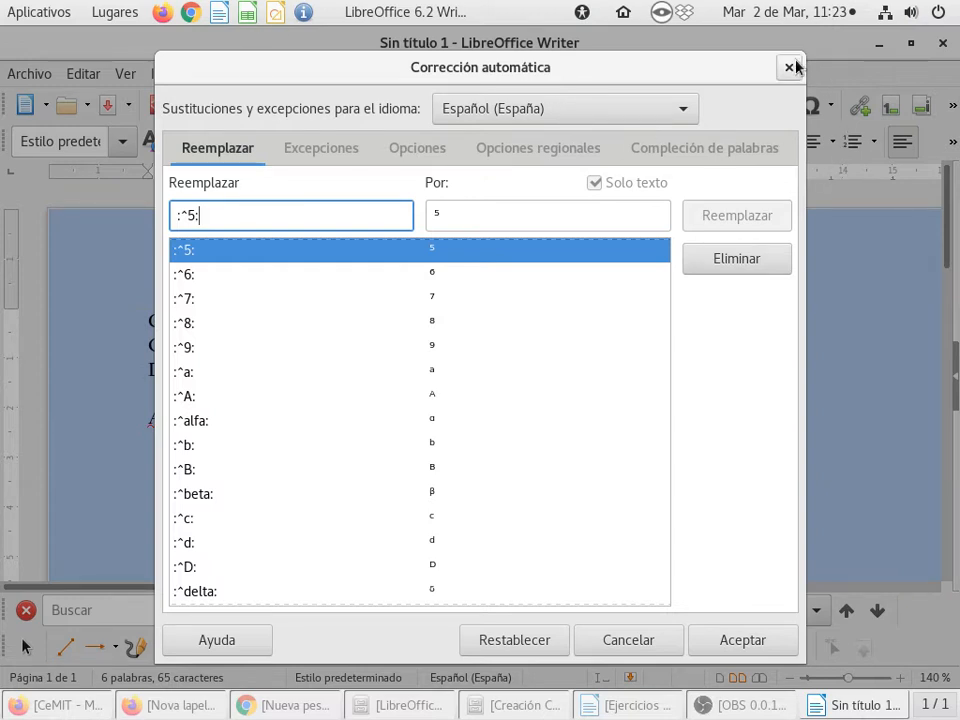
click(786, 70)
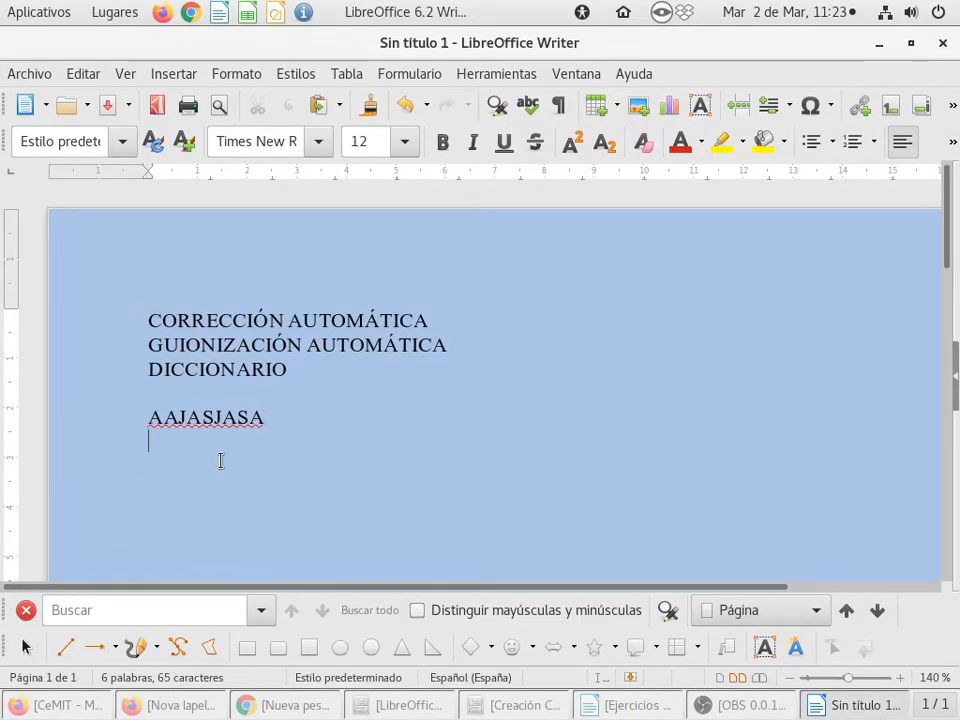
Write the codes :OJO: and :ojo: on two consecutive lines below AAJASJASA to test the automatic replacement.
text(:OJO)
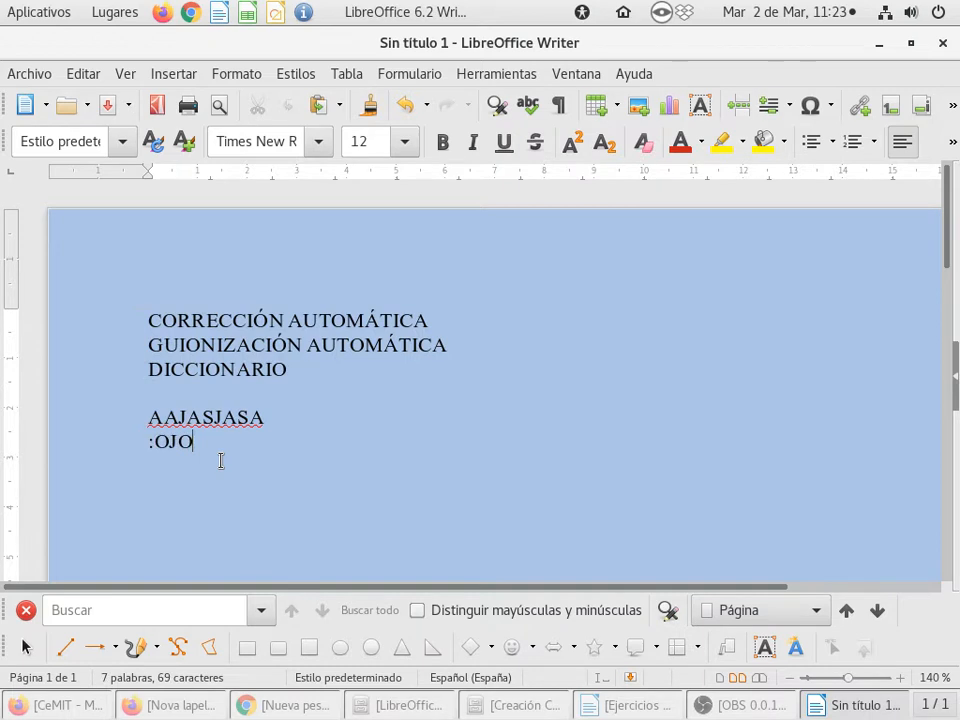
text(:)
key(Return)
text(:ojo:)
click(200, 345)
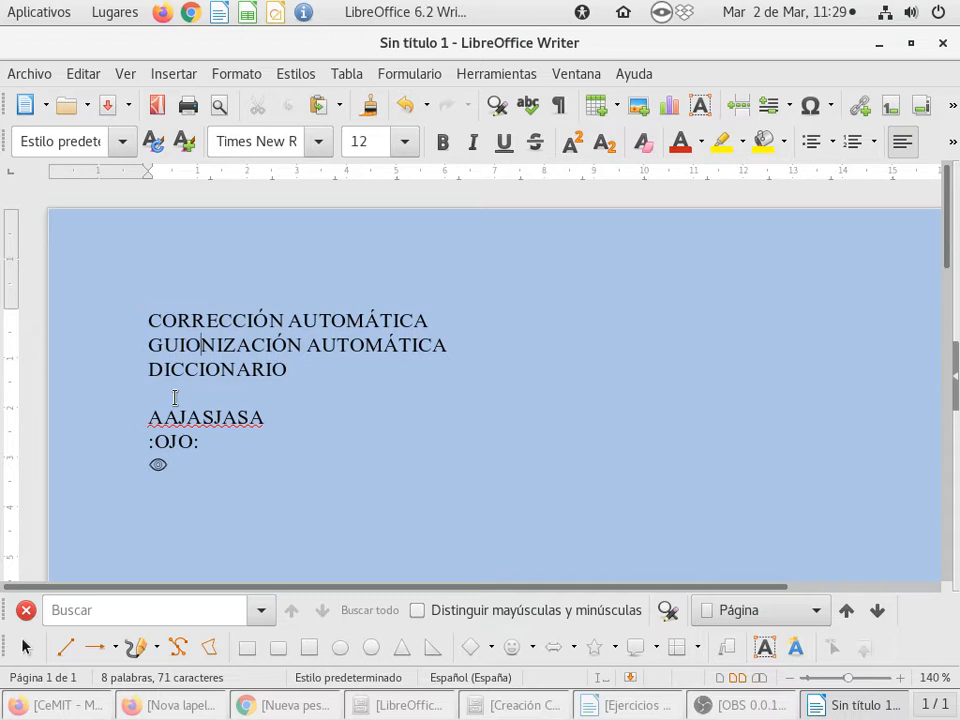
Add the line "formato de texto" below the eye symbol, separated by a blank line, and select it.
click(208, 482)
key(Return)
key(Return)
text(formato de test)
key(BackSpace)
text(to)
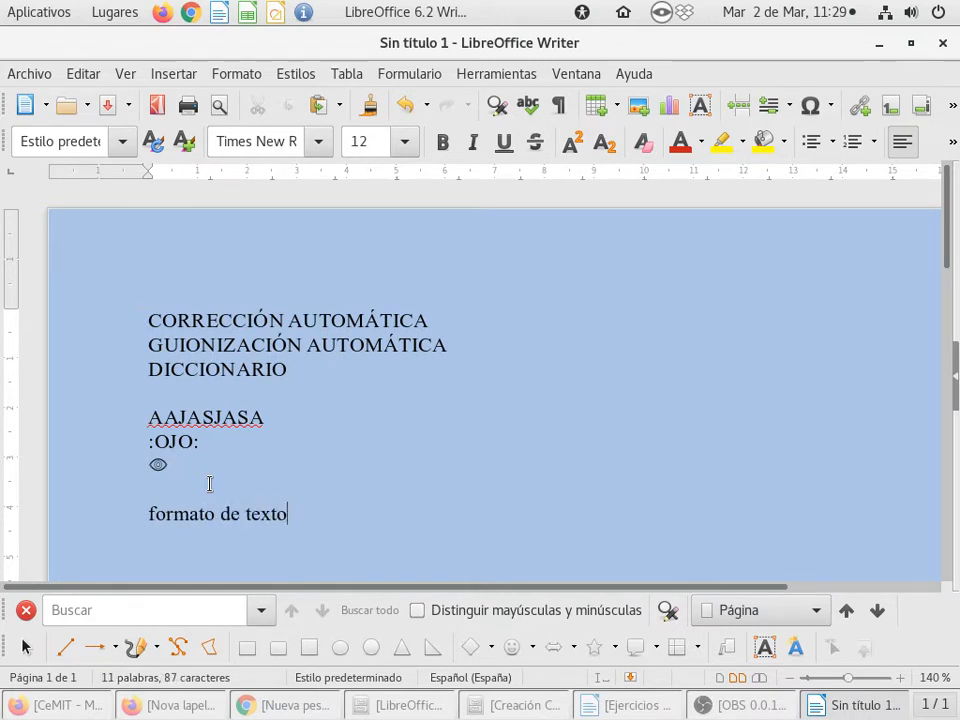
key(Return)
key(Up)
key(shift+End)
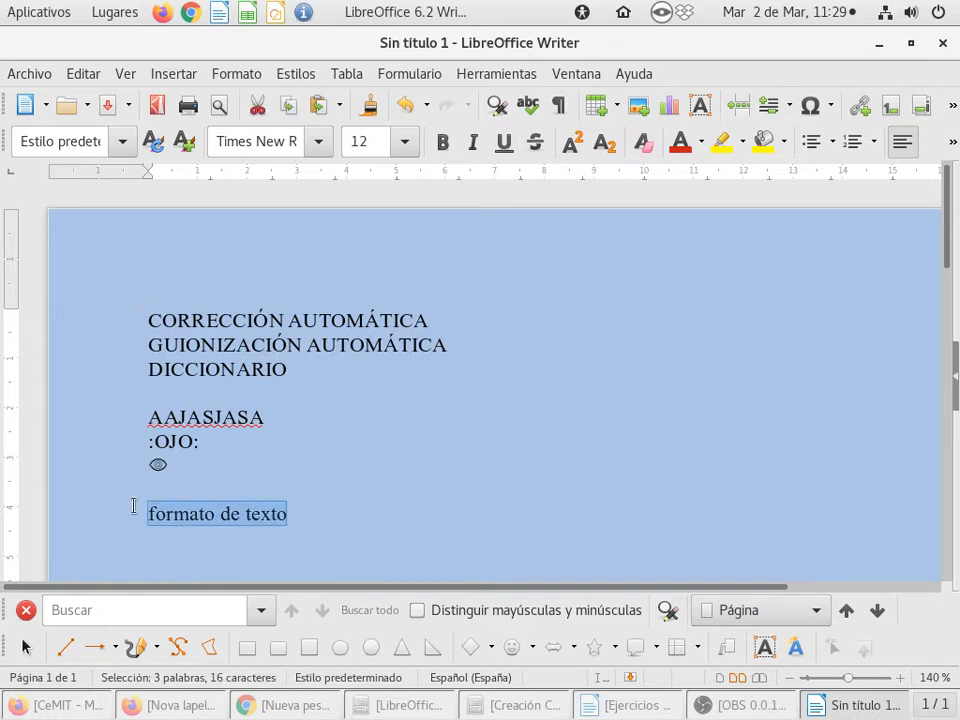
View the text formatting commands and the available Efectos in the Character settings' font effects, and close the settings without accepting.
click(236, 76)
mouse_move(238, 75)
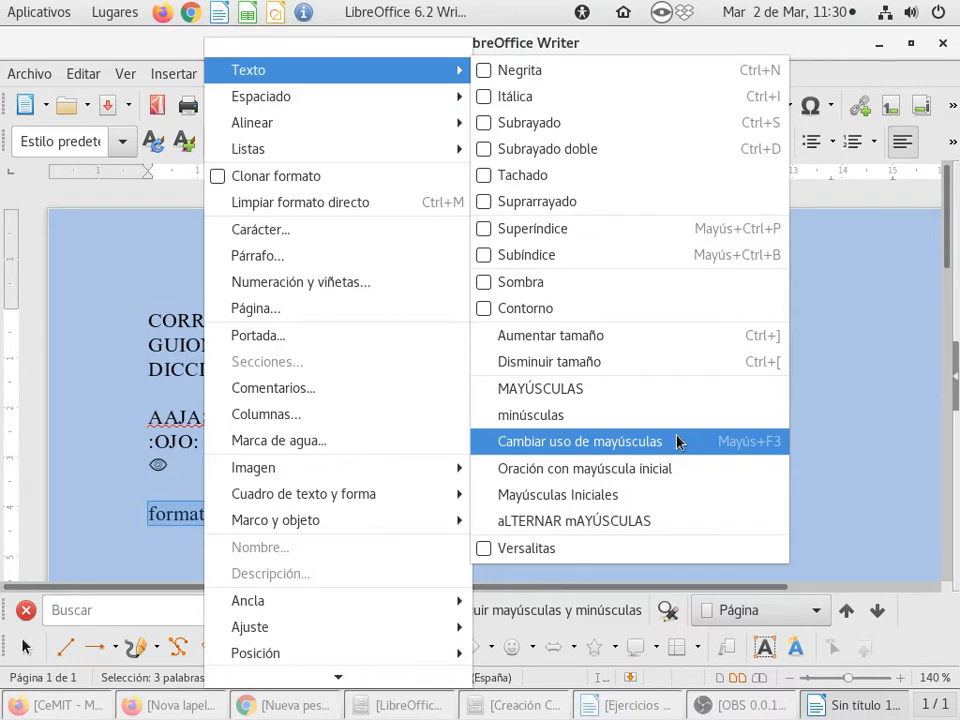
click(300, 232)
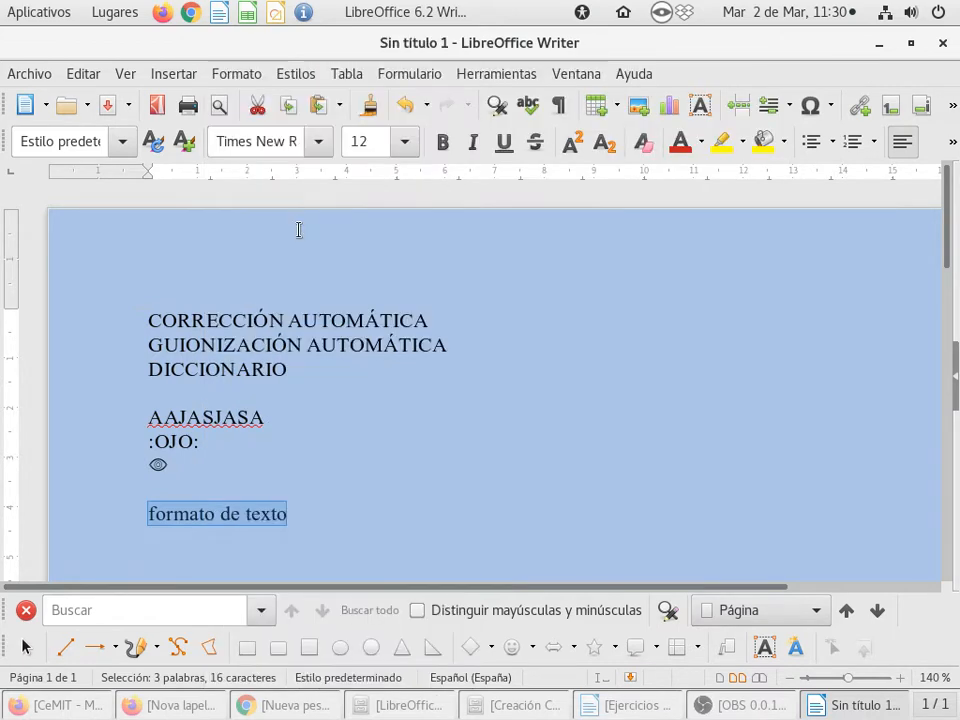
click(297, 150)
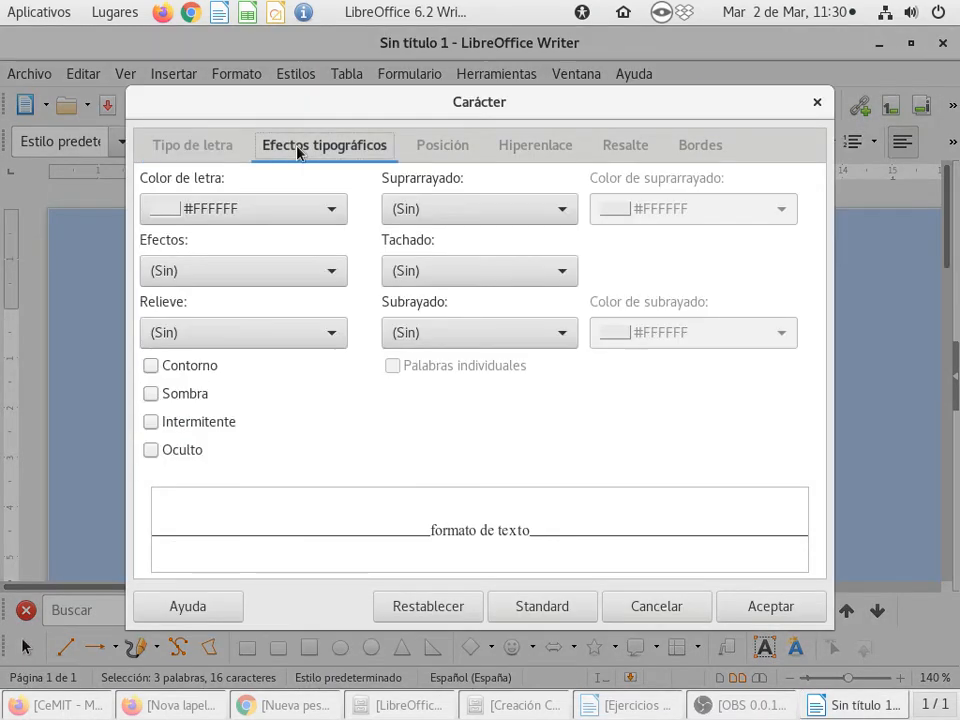
click(280, 274)
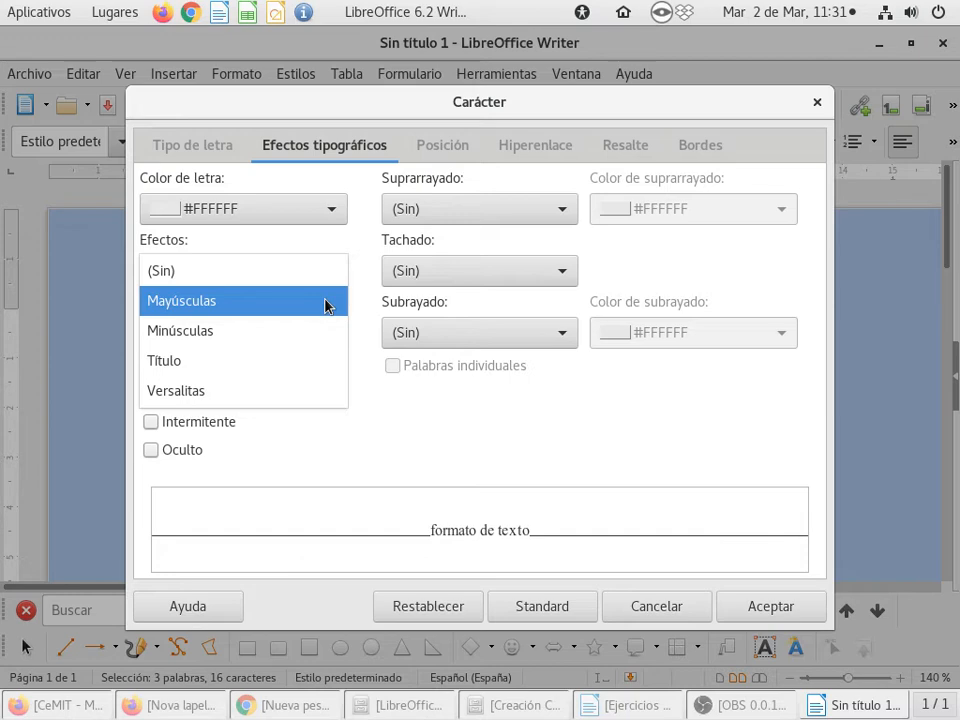
click(664, 609)
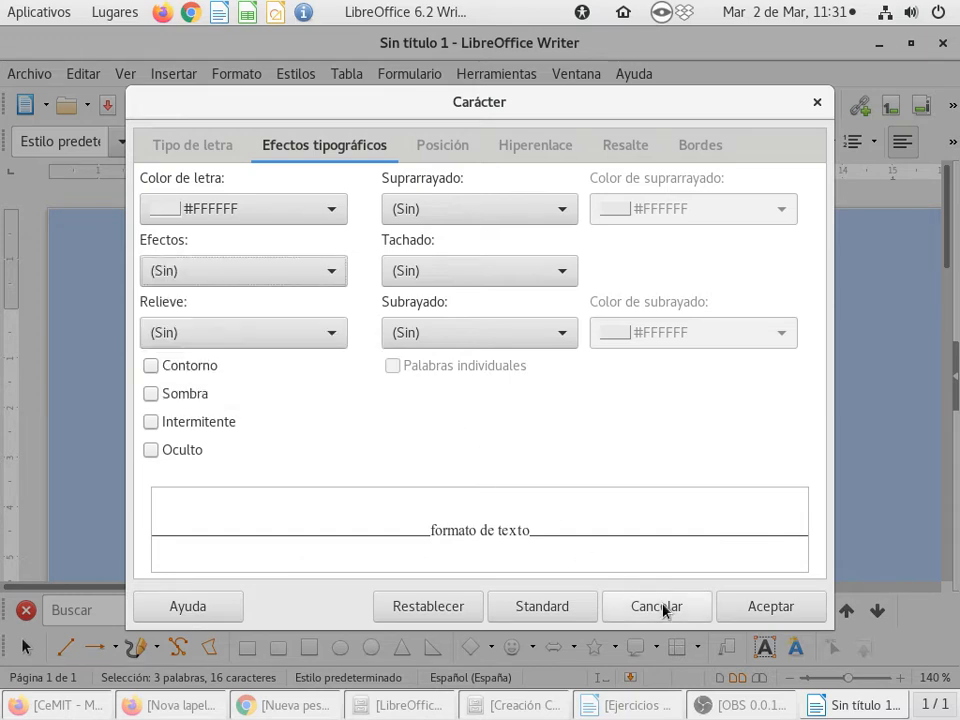
click(663, 608)
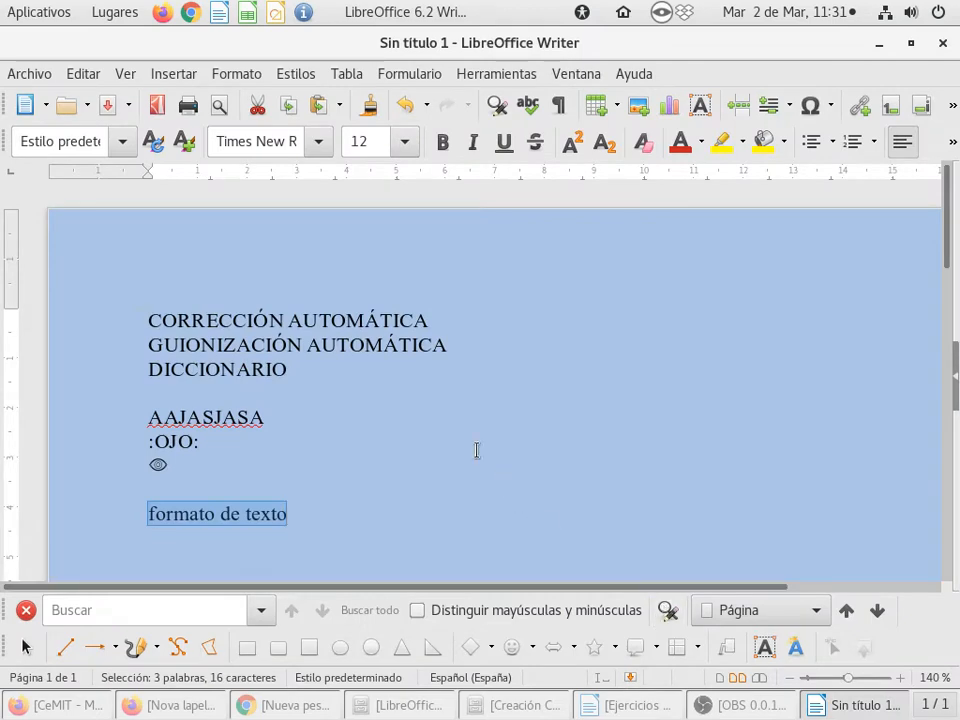
Convert the selected line "formato de texto" to uppercase with the MAYÚSCULAS option.
click(229, 74)
mouse_move(226, 71)
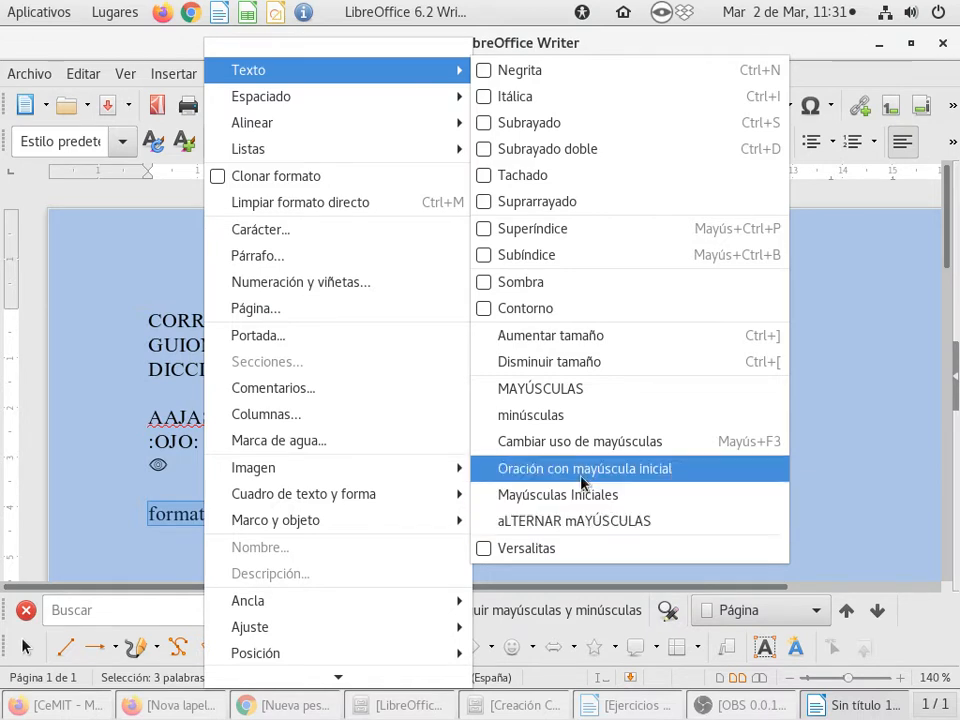
click(605, 396)
click(208, 537)
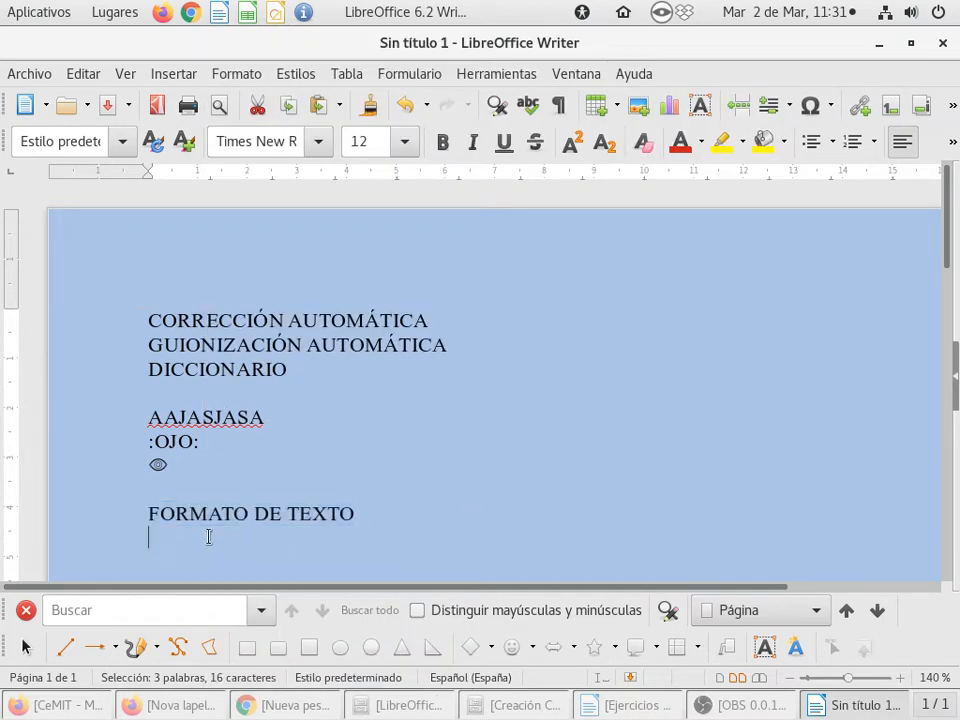
Write Cursiva, Subrayado and Negrita on separate lines below FORMATO DE TEXTO, leaving a blank line after the heading.
key(Return)
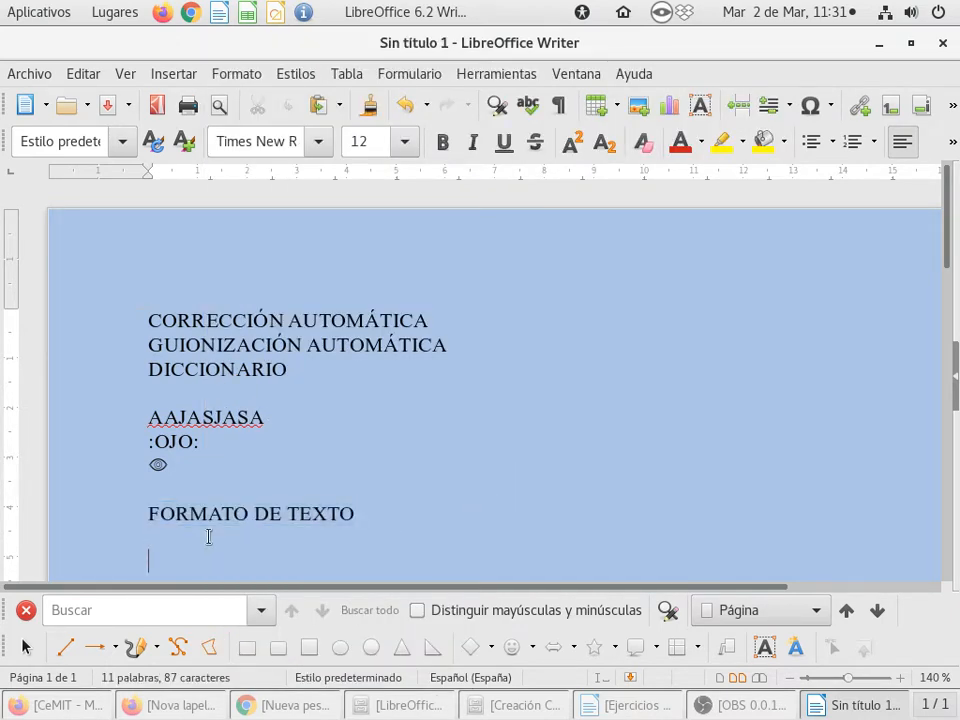
key(Return)
key(BackSpace)
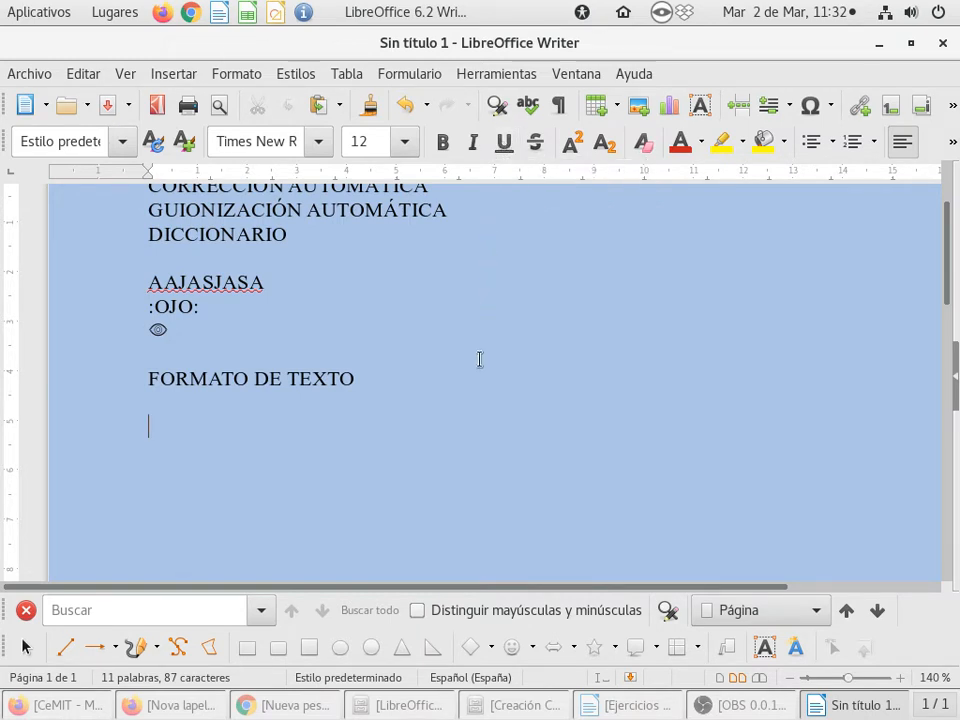
text(Cur)
text(sica)
key(BackSpace)
key(BackSpace)
text(va)
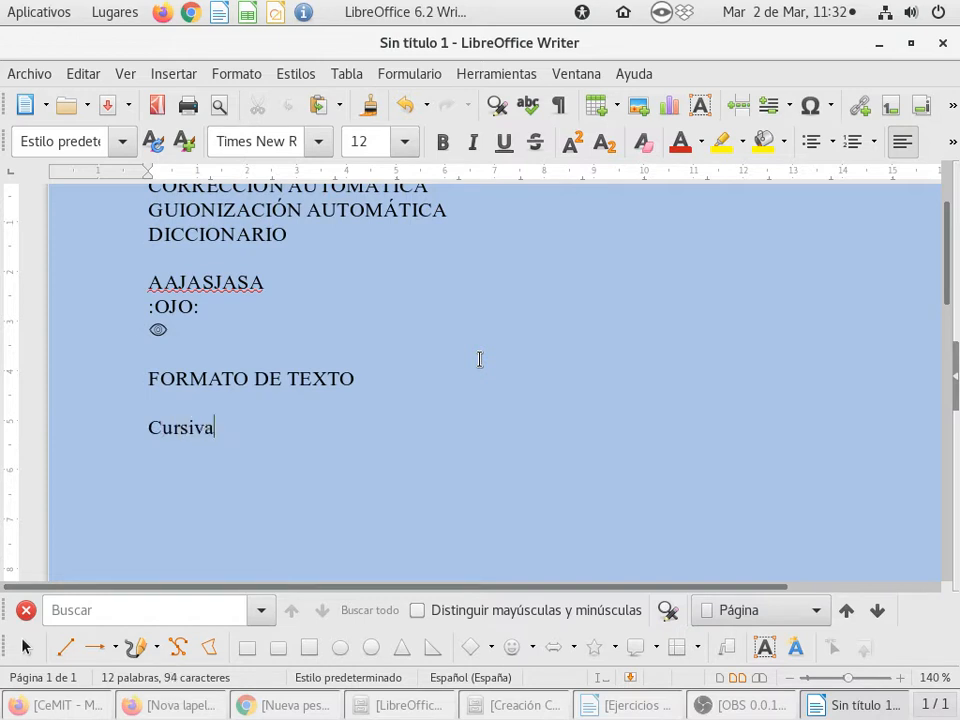
key(Return)
text(Subrayado)
key(Return)
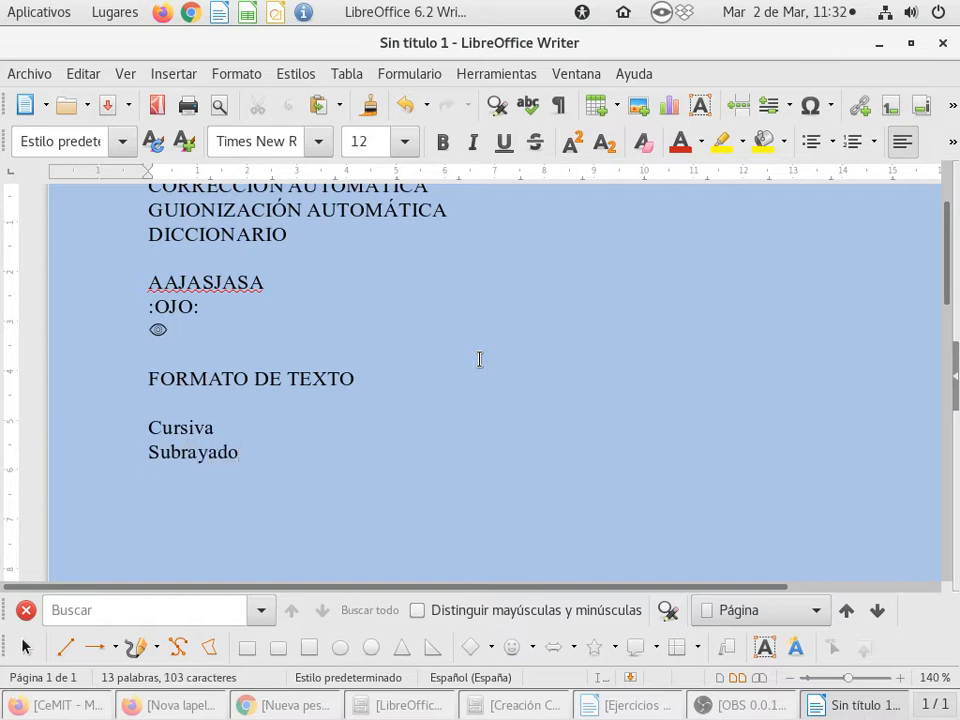
text(Negrita)
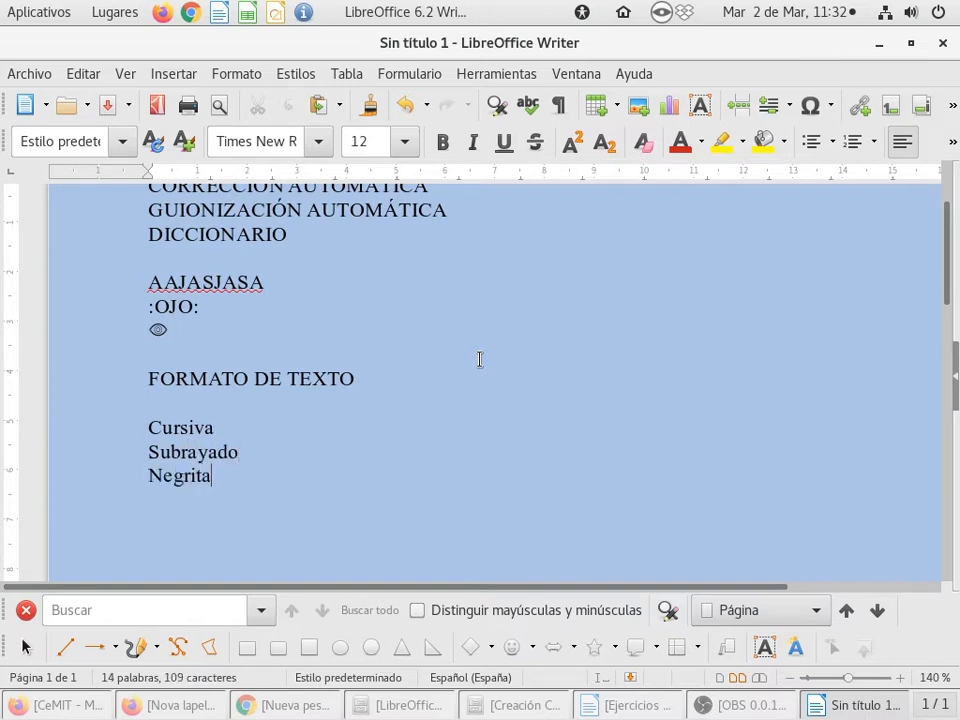
key(Return)
Make the word Cursiva italic and underline the word Subrayado.
double_click(155, 426)
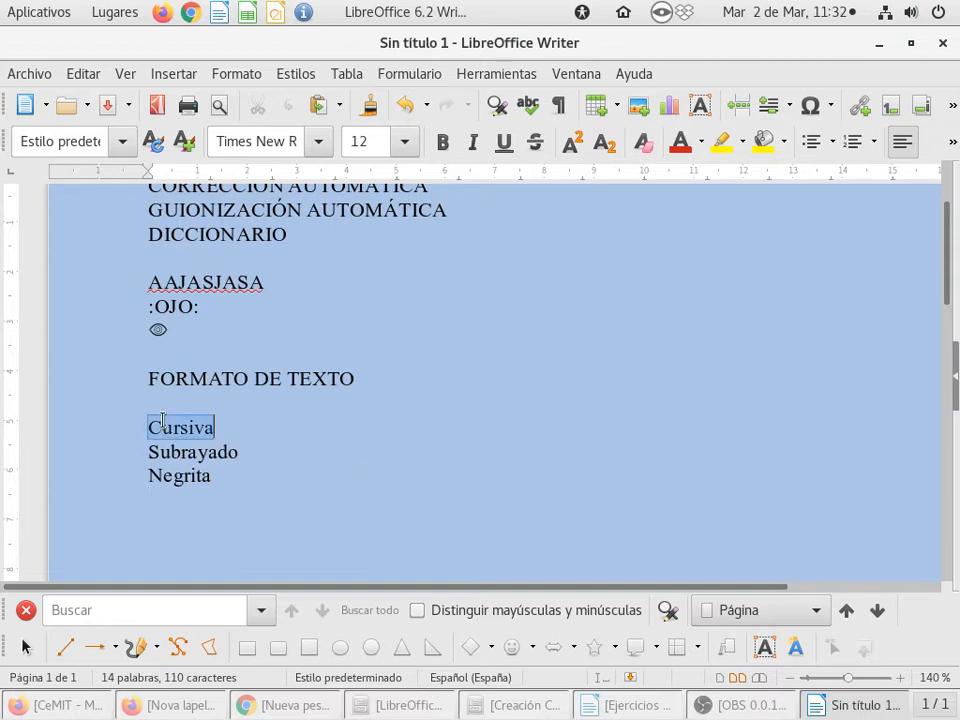
click(475, 142)
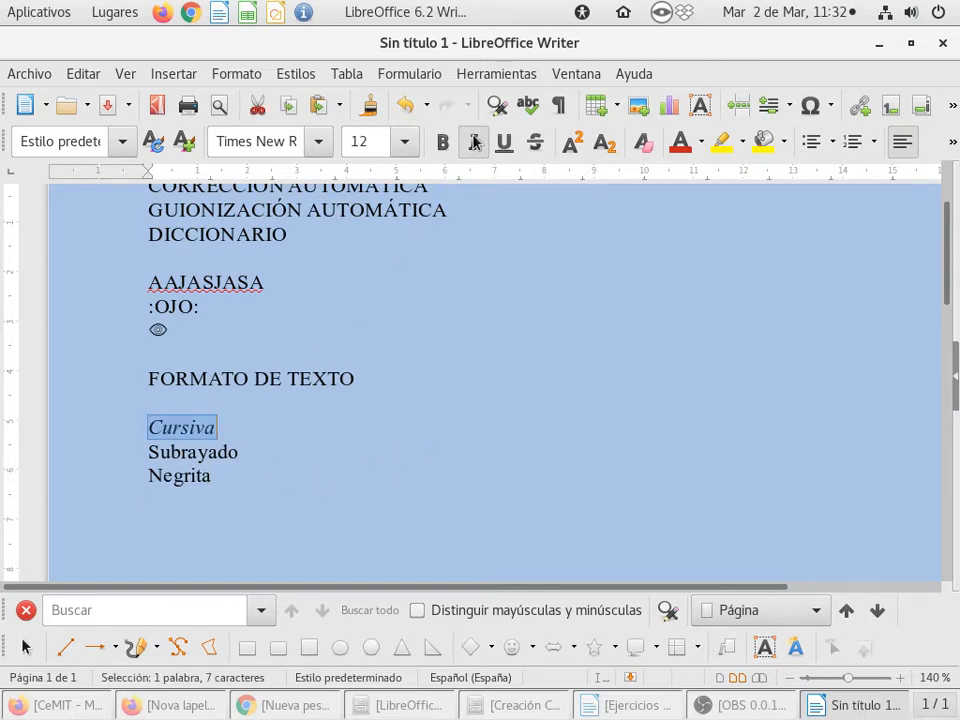
click(180, 452)
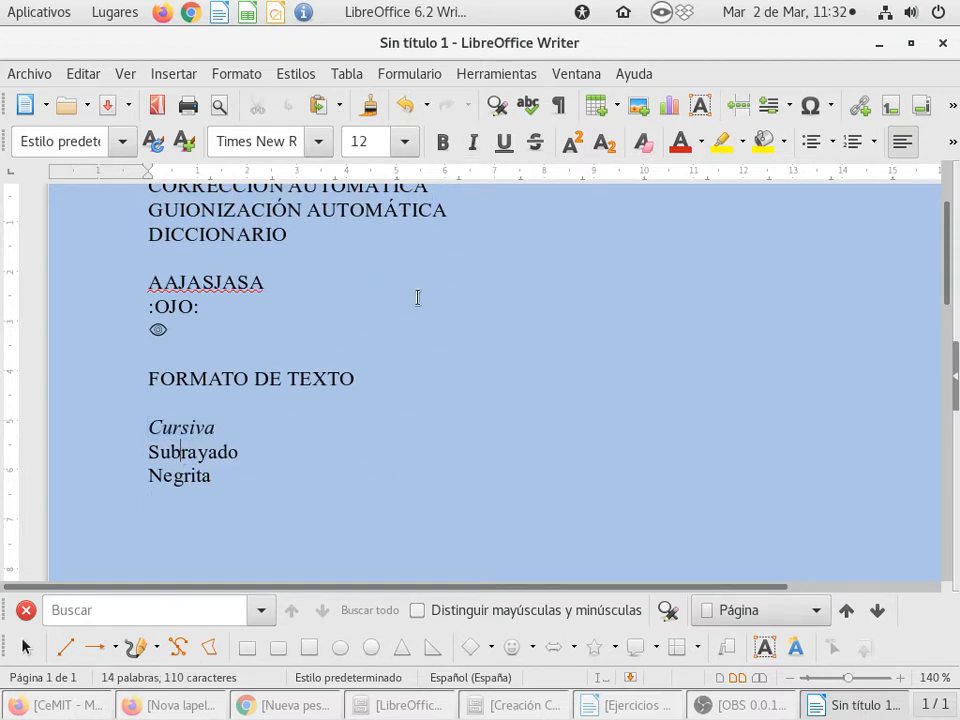
click(504, 142)
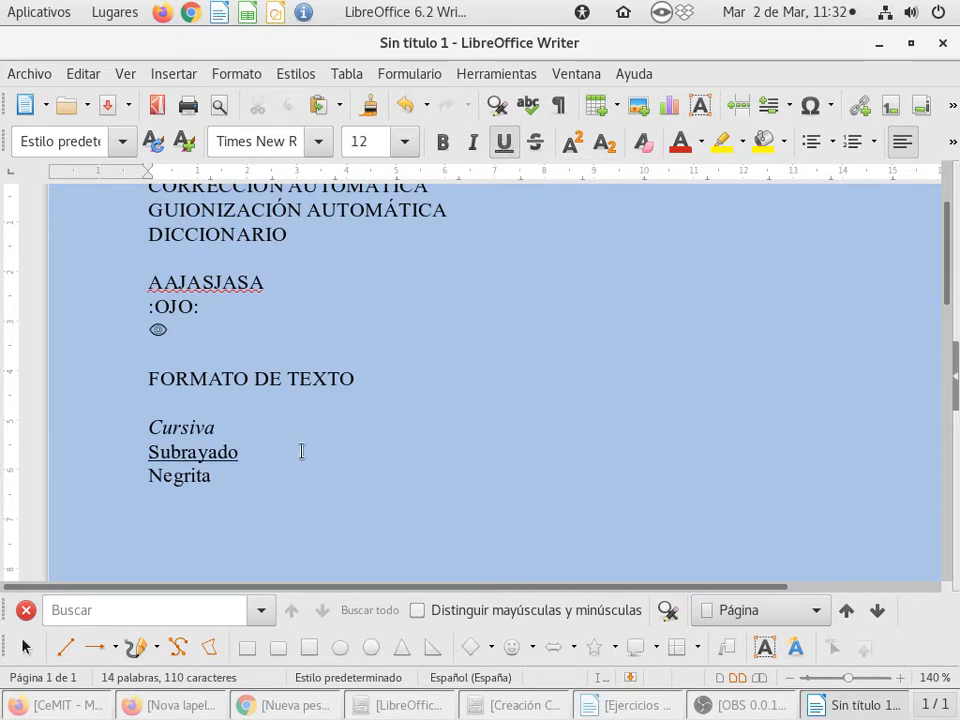
Make the word Negrita bold.
click(156, 476)
click(443, 145)
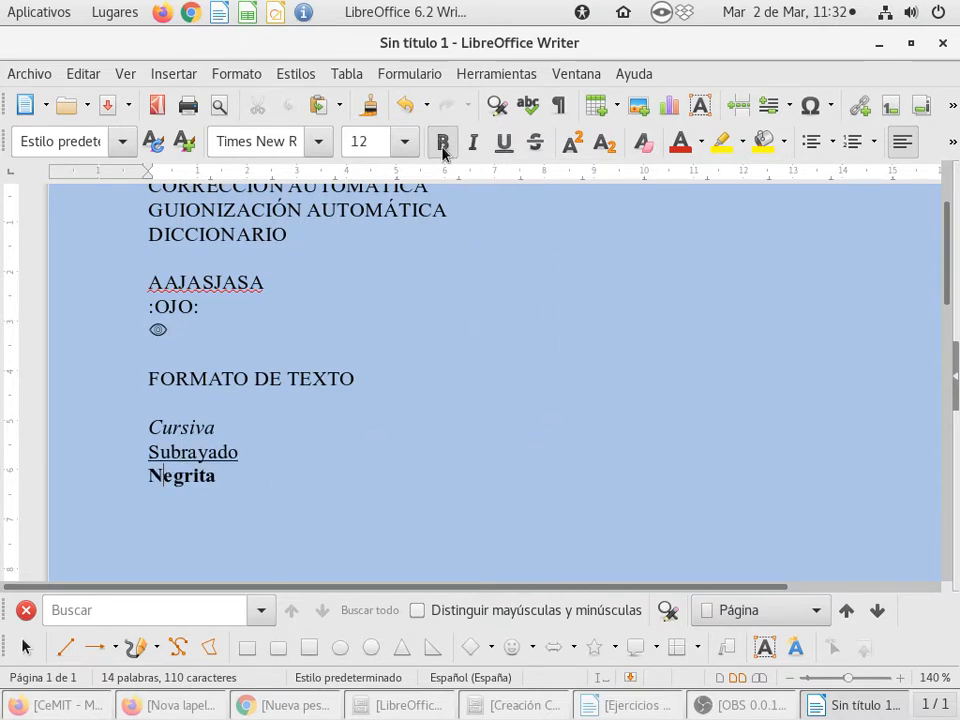
click(299, 483)
Underline the word Negrita and remove the underline again.
double_click(186, 478)
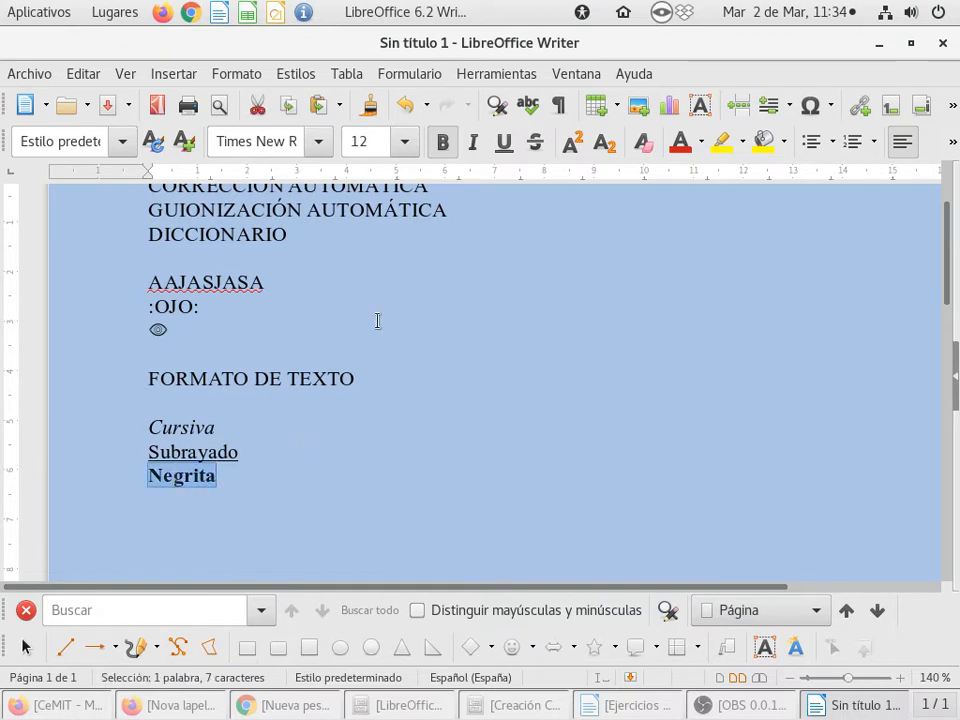
click(504, 145)
click(272, 495)
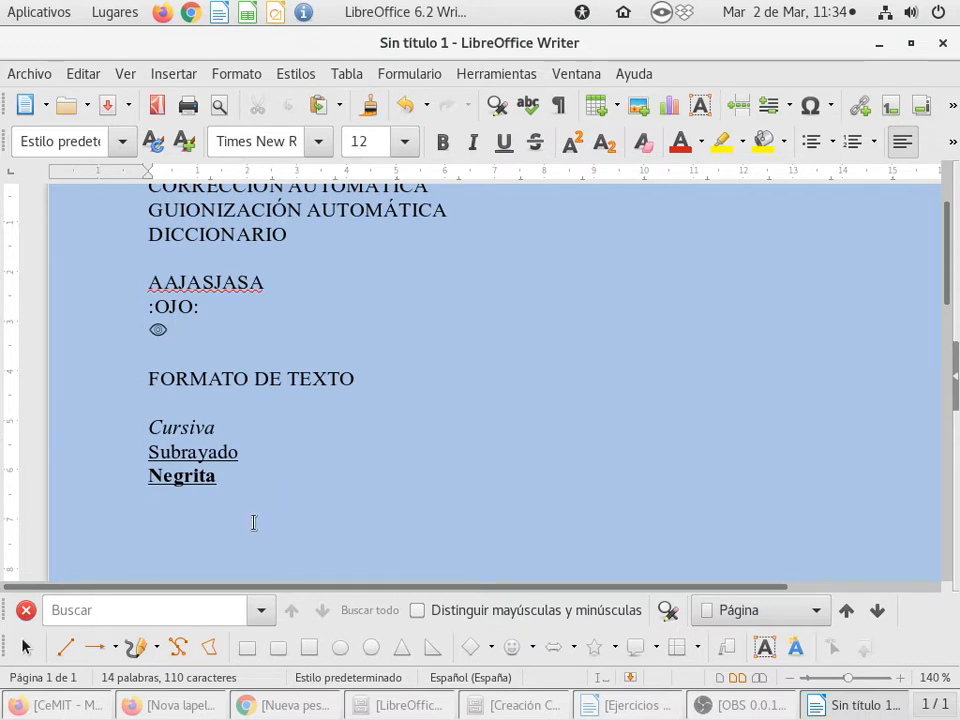
click(168, 476)
click(505, 141)
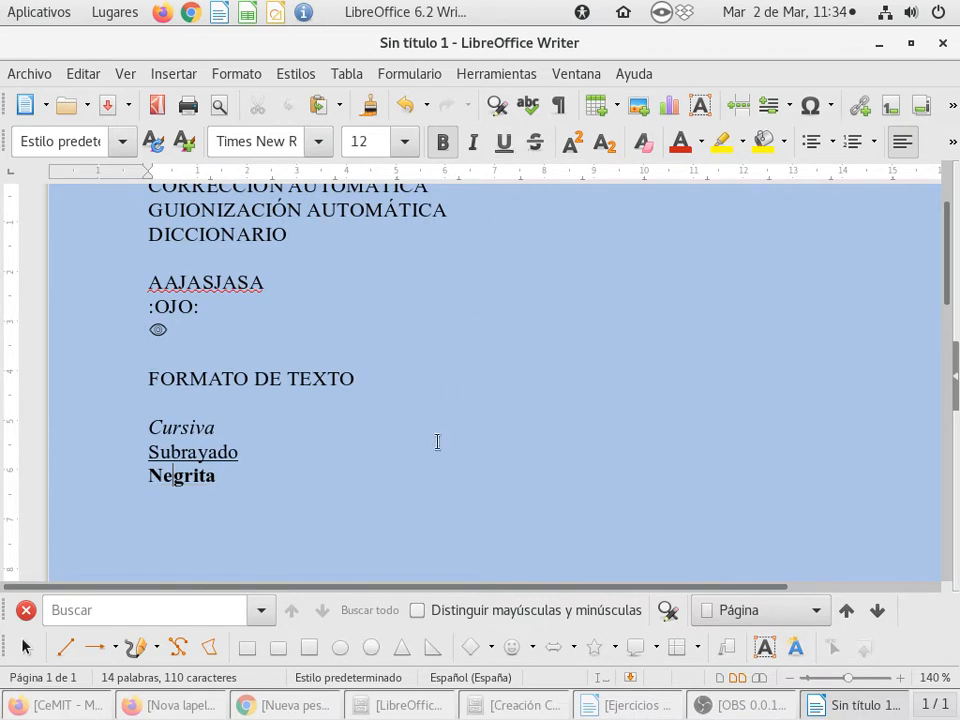
Write Realzado on the line below Negrita and highlight the word in yellow.
click(198, 523)
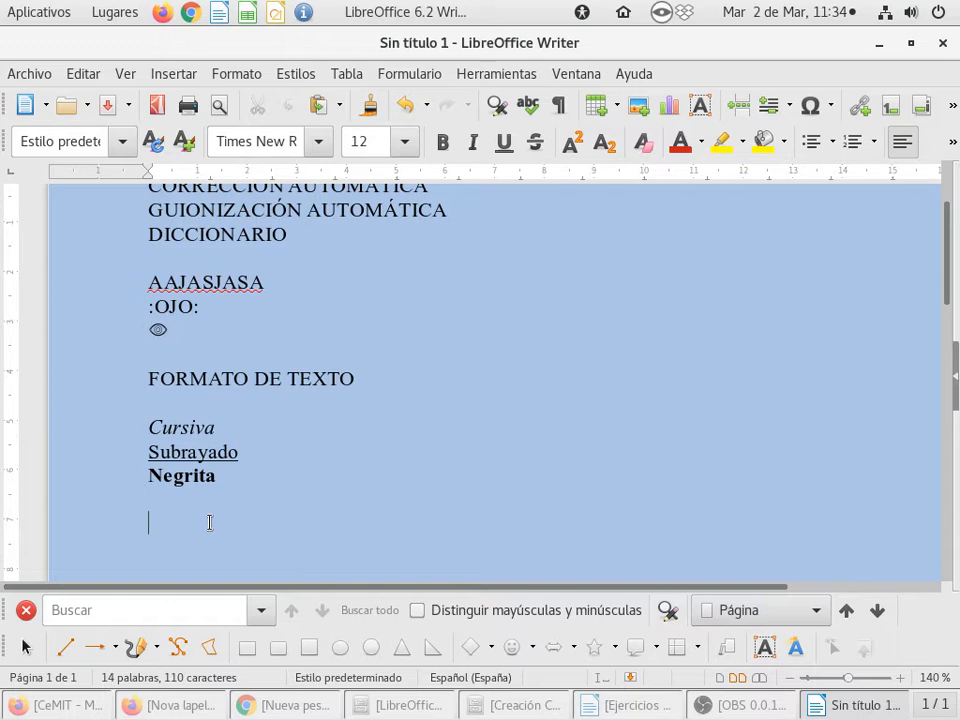
click(167, 502)
text(Realzado)
click(722, 142)
scroll(392, 450, up, 3)
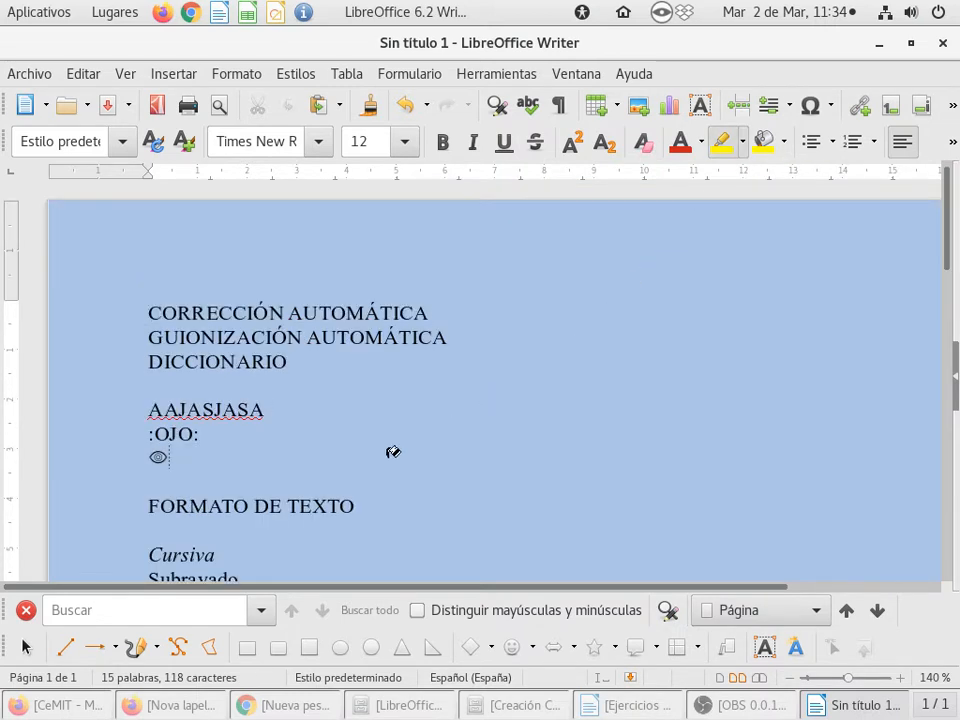
scroll(214, 486, down, 3)
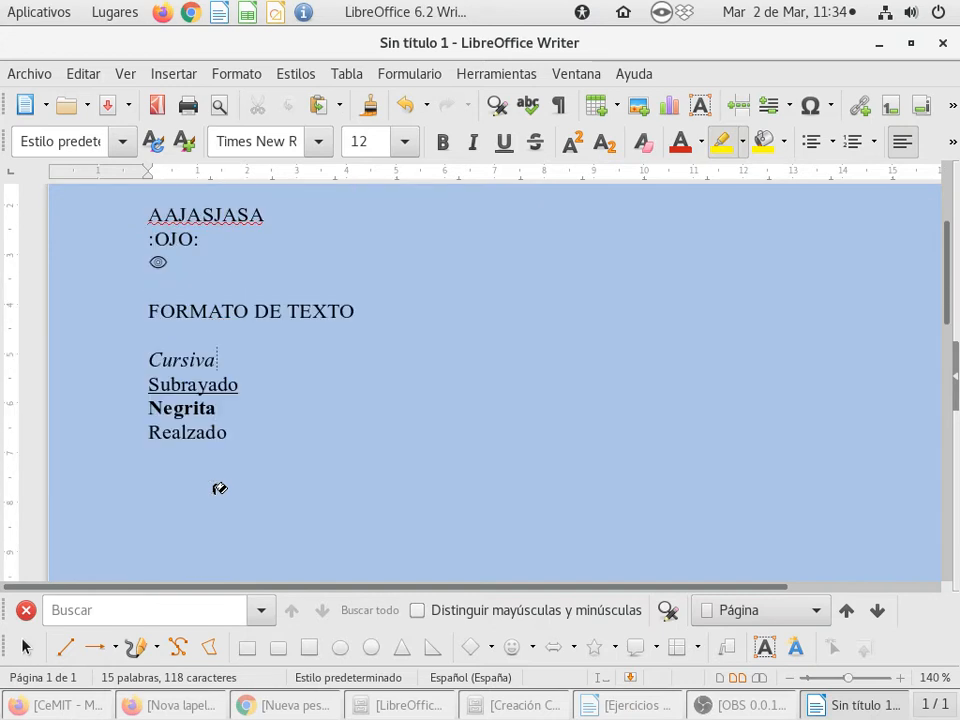
key(Escape)
double_click(171, 437)
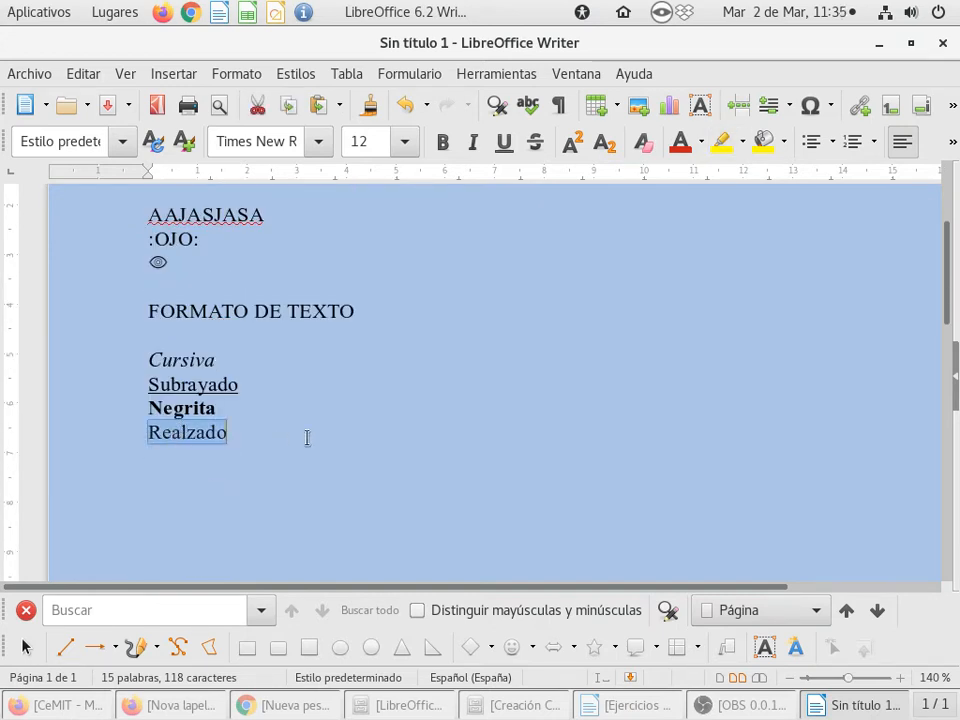
click(722, 144)
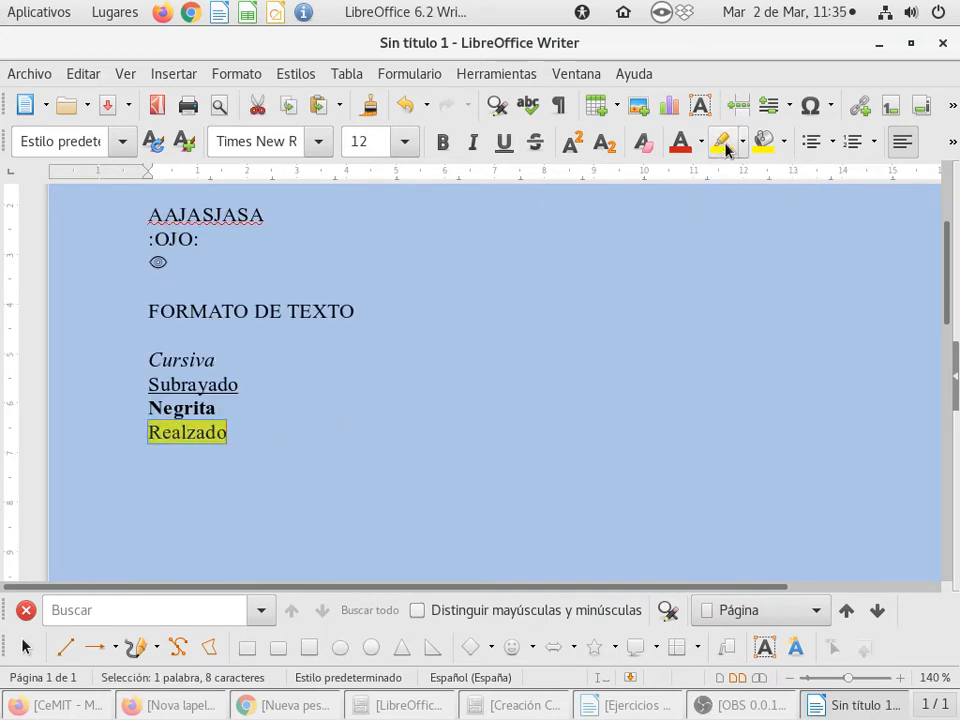
click(318, 447)
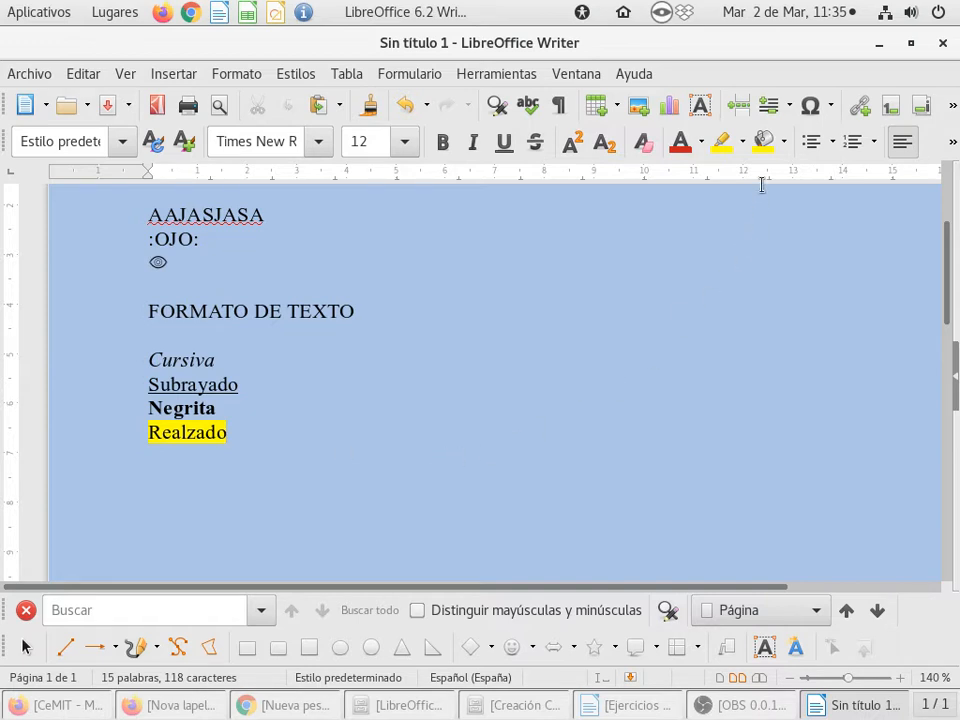
Apply a yellow paragraph background to the Realzado line and remove it again with no fill.
click(764, 145)
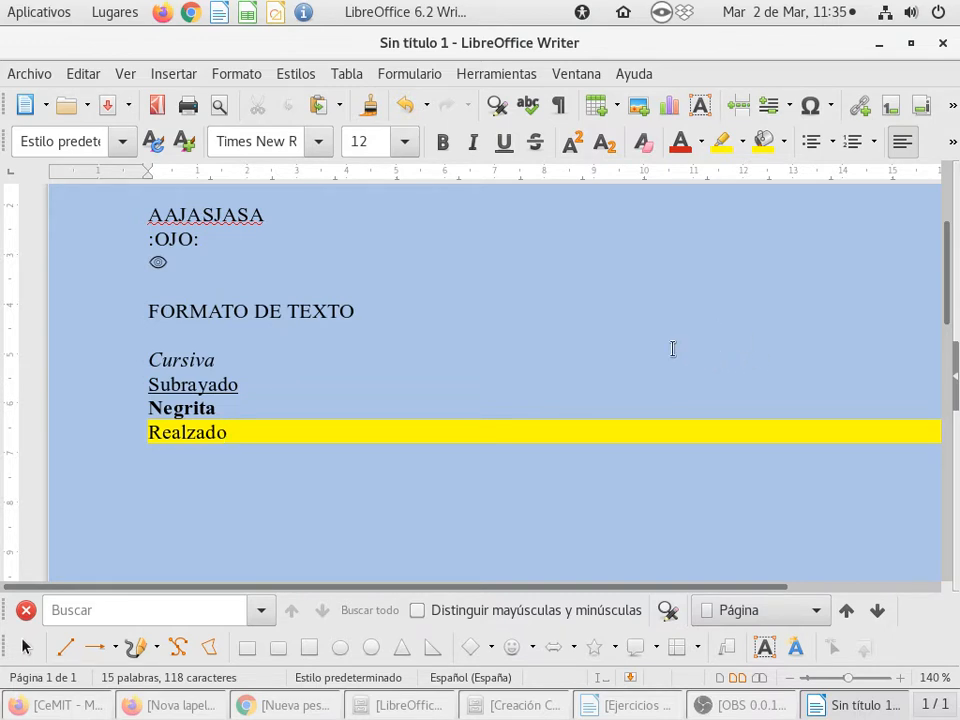
click(784, 144)
click(630, 194)
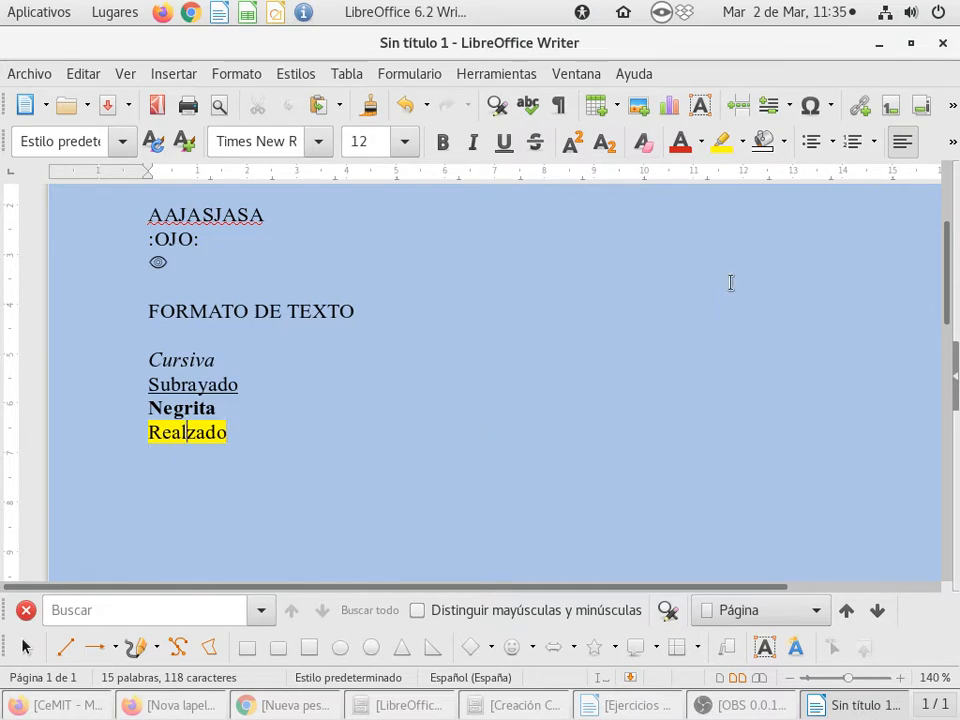
Remove the yellow highlight from the word Realzado by setting its highlighting colour to no fill.
click(742, 141)
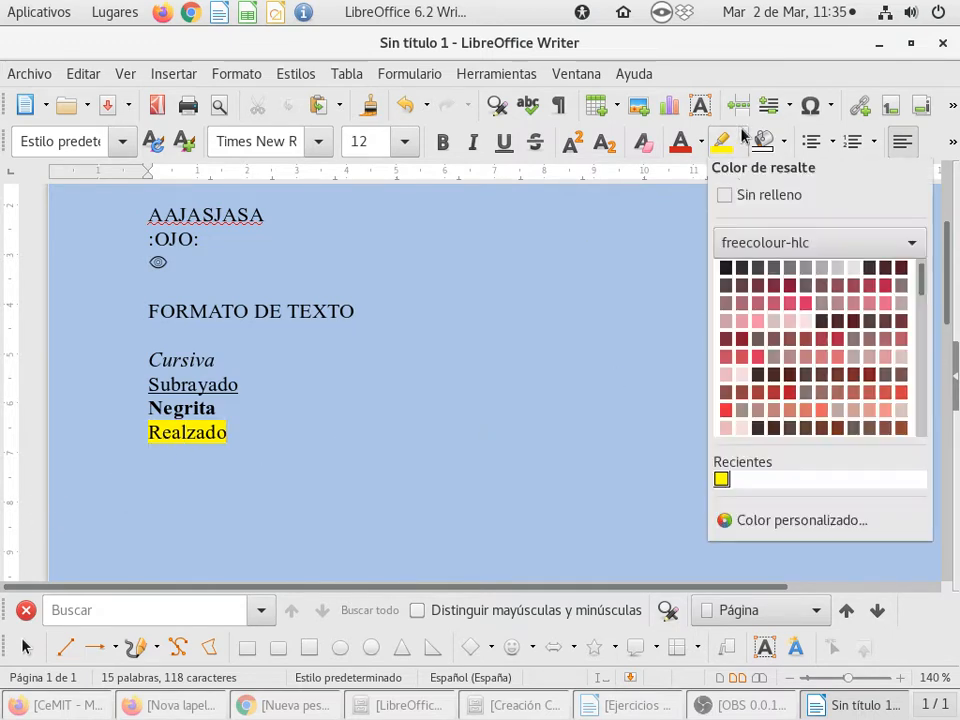
click(741, 195)
scroll(480, 435, down, 1)
click(178, 508)
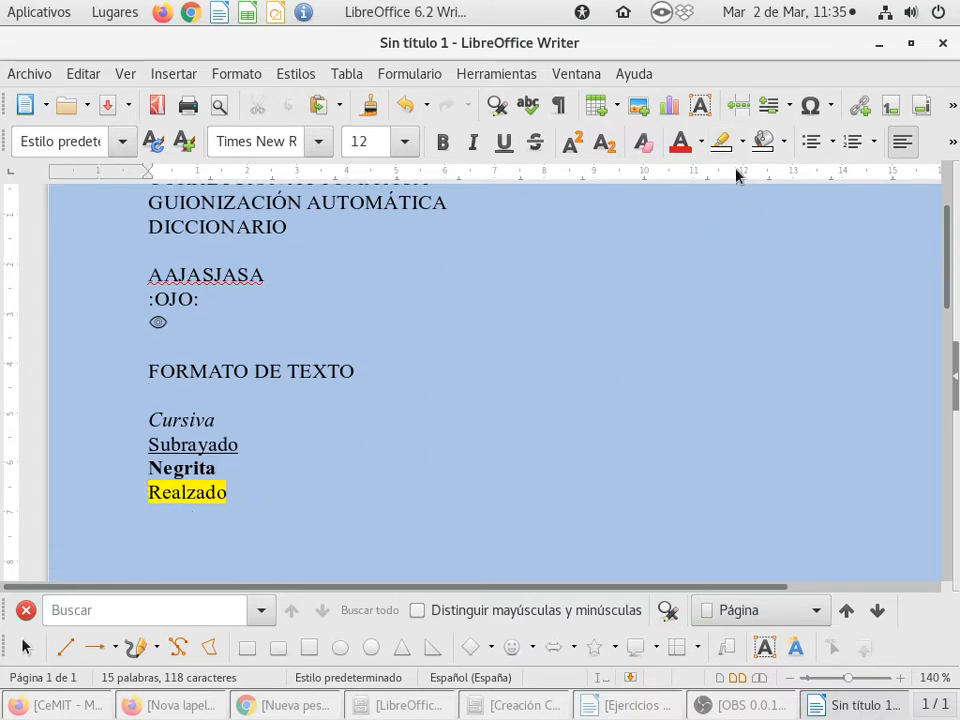
drag(144, 482, 253, 506)
key(Escape)
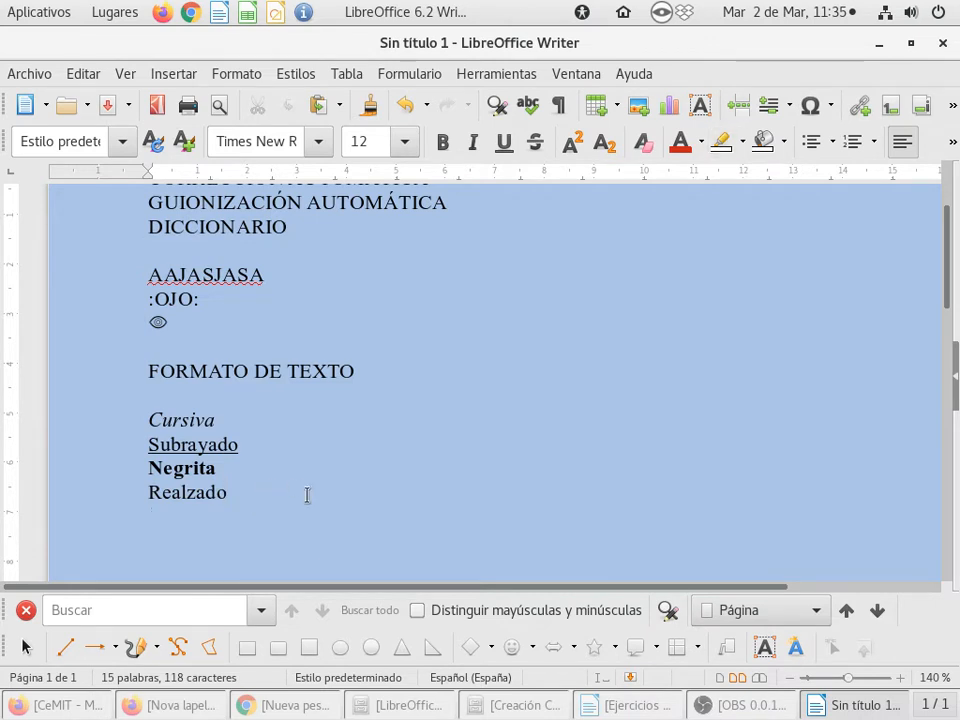
Select the word Realzado and highlight it in pale pink from the freecolour-hlc palette.
scroll(310, 490, down, 3)
scroll(318, 482, up, 1)
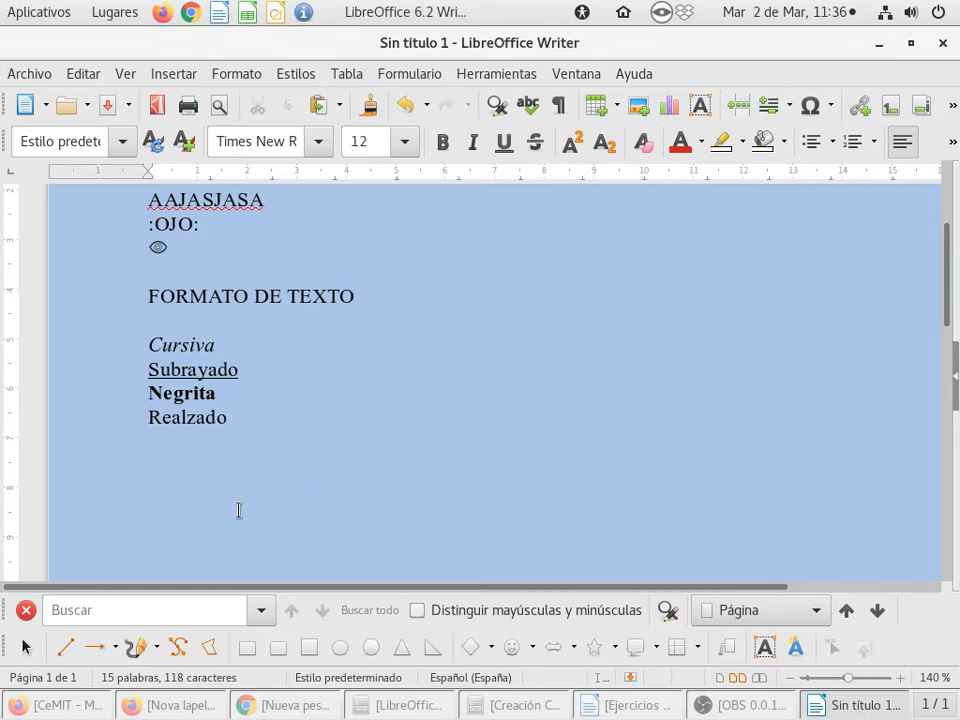
key(shift+Home)
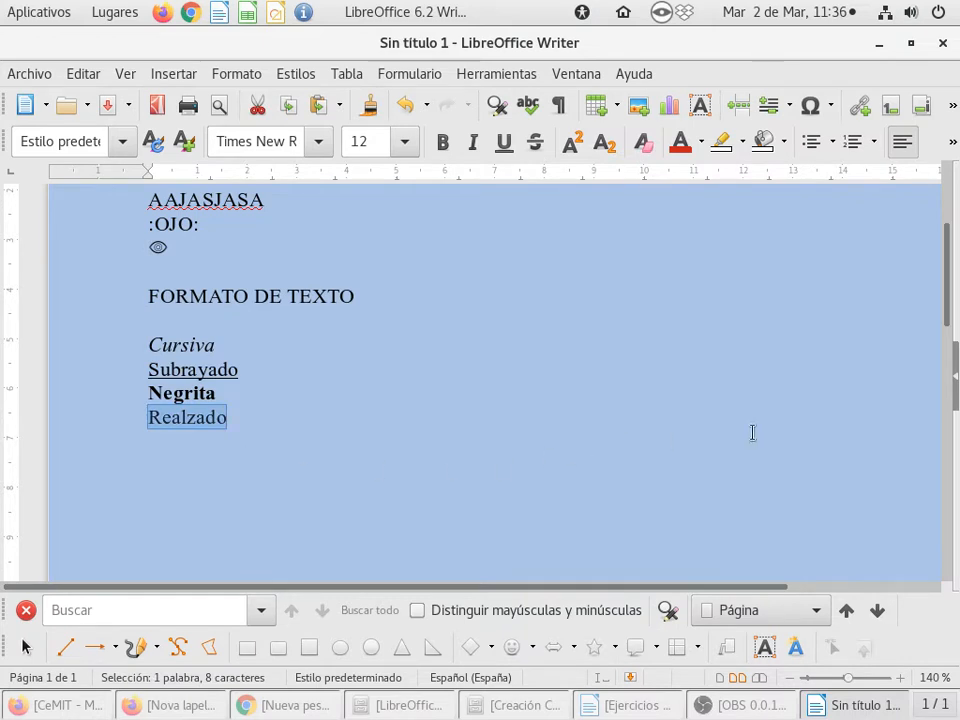
click(742, 141)
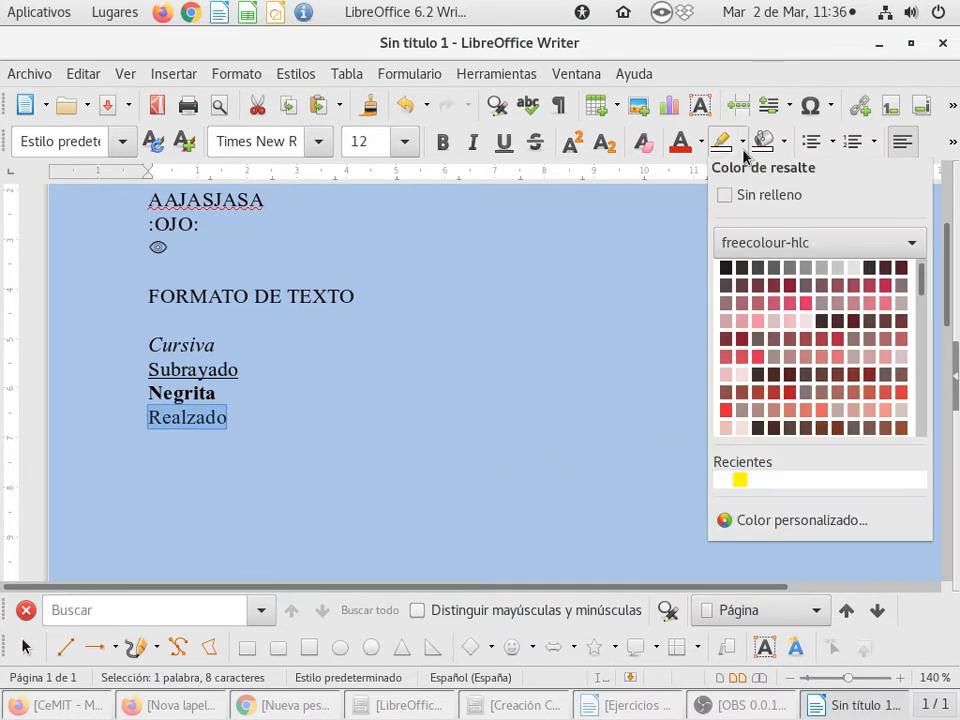
click(740, 375)
click(250, 420)
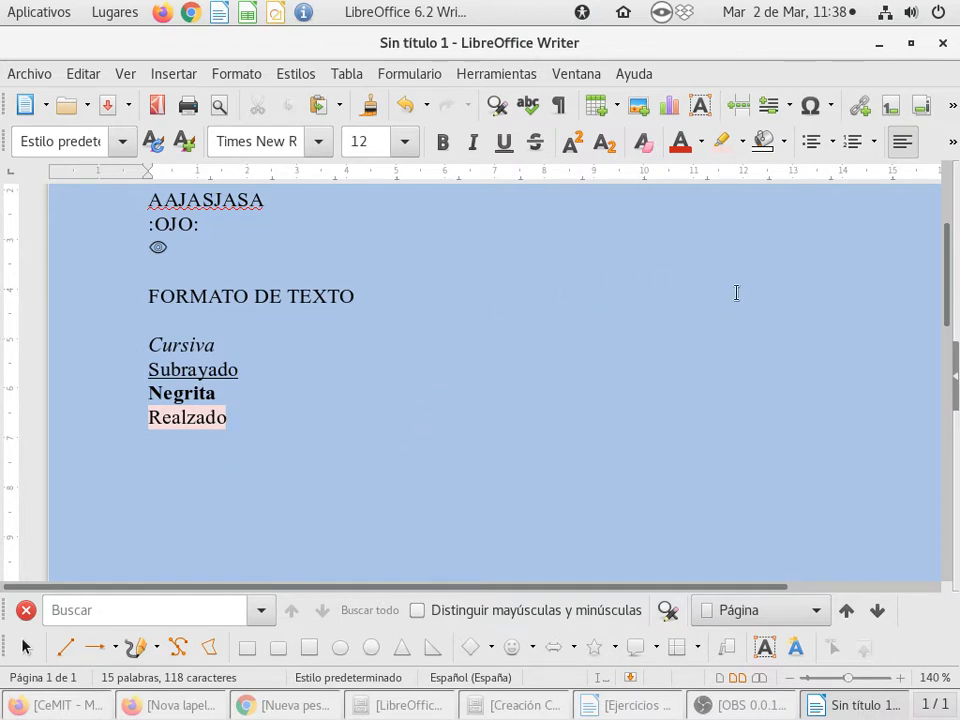
Compare the highlighting colour palette with the paragraph background colour palette.
click(743, 143)
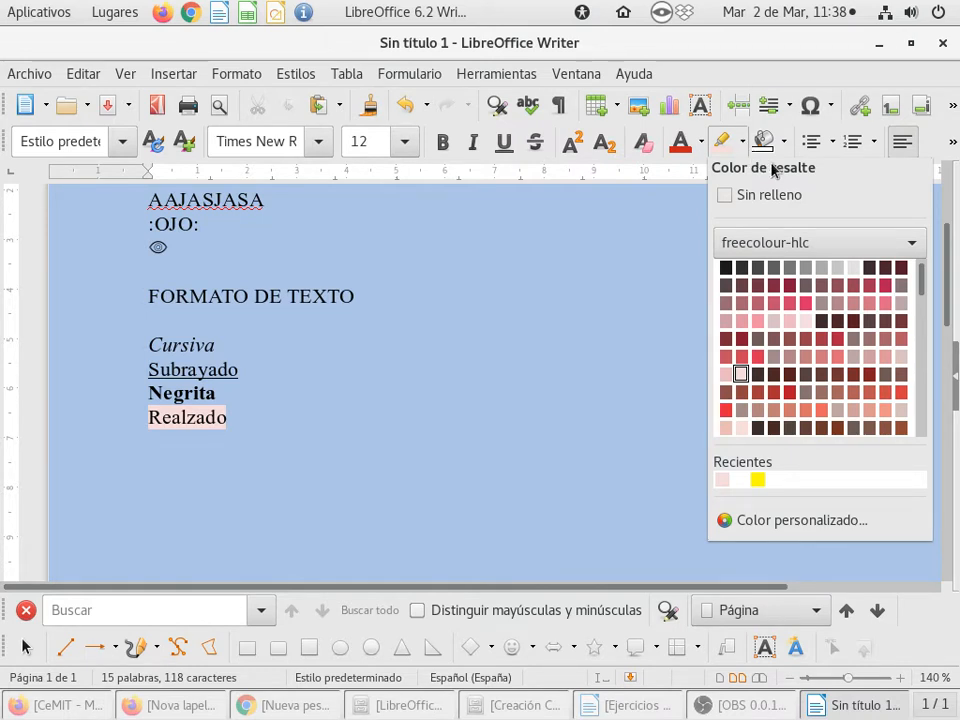
click(786, 144)
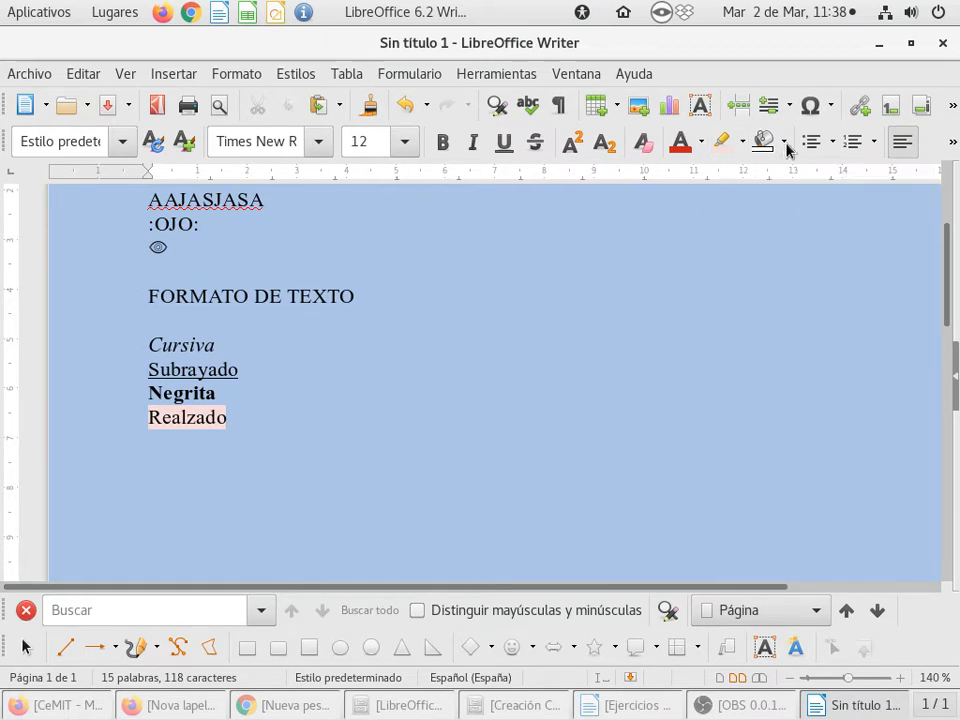
click(784, 146)
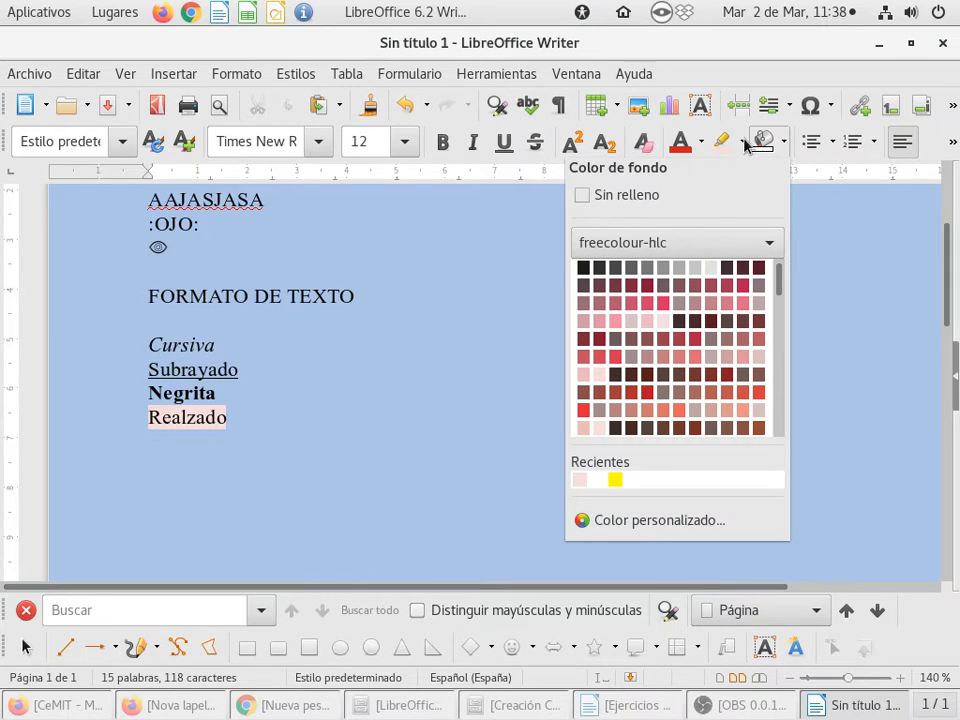
click(745, 144)
click(744, 145)
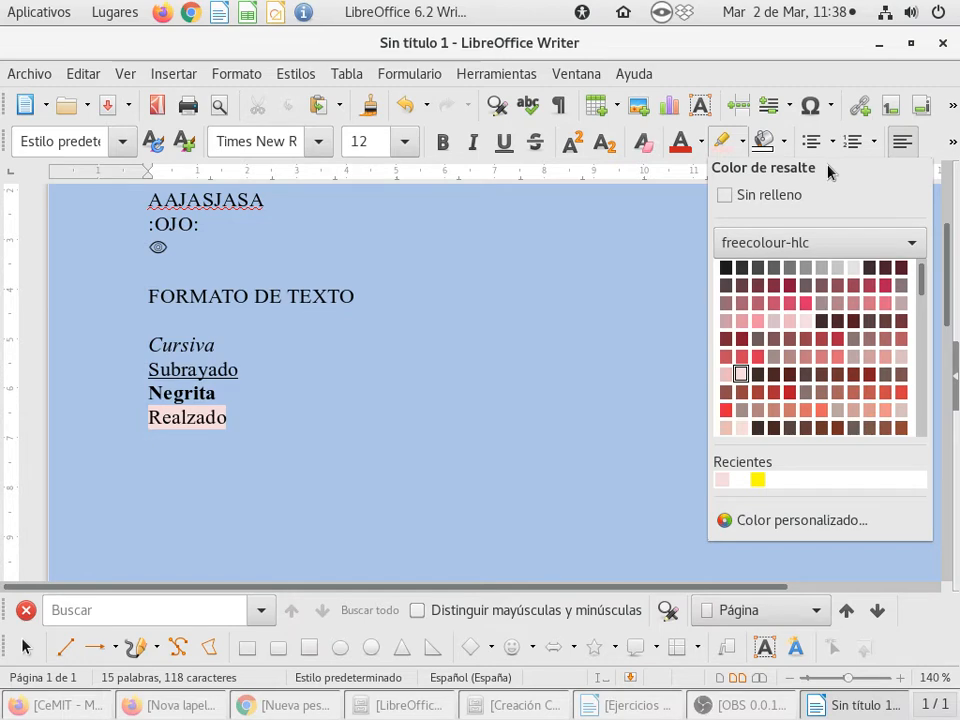
Detach the highlighting colour palette as a floating window, move it around the screen, and close it.
drag(828, 173, 789, 215)
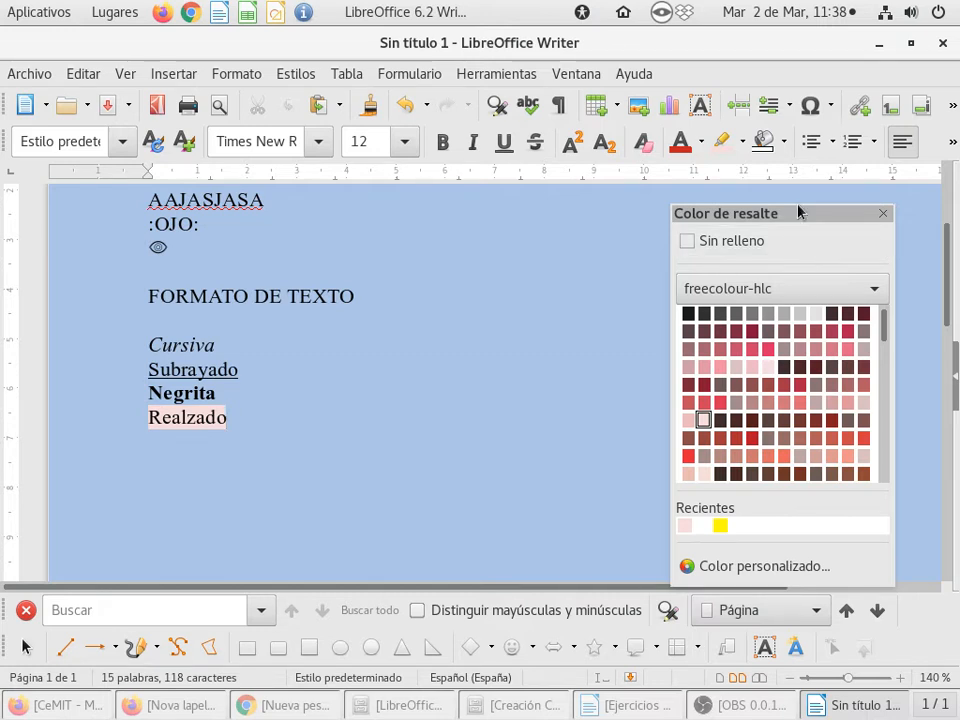
drag(800, 213, 825, 69)
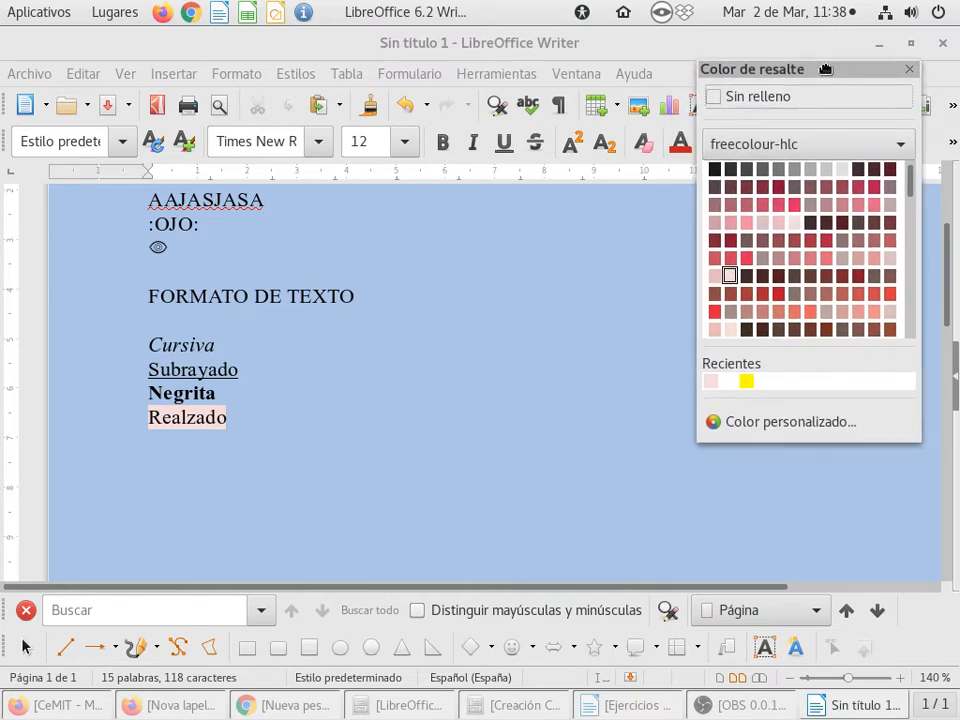
click(879, 43)
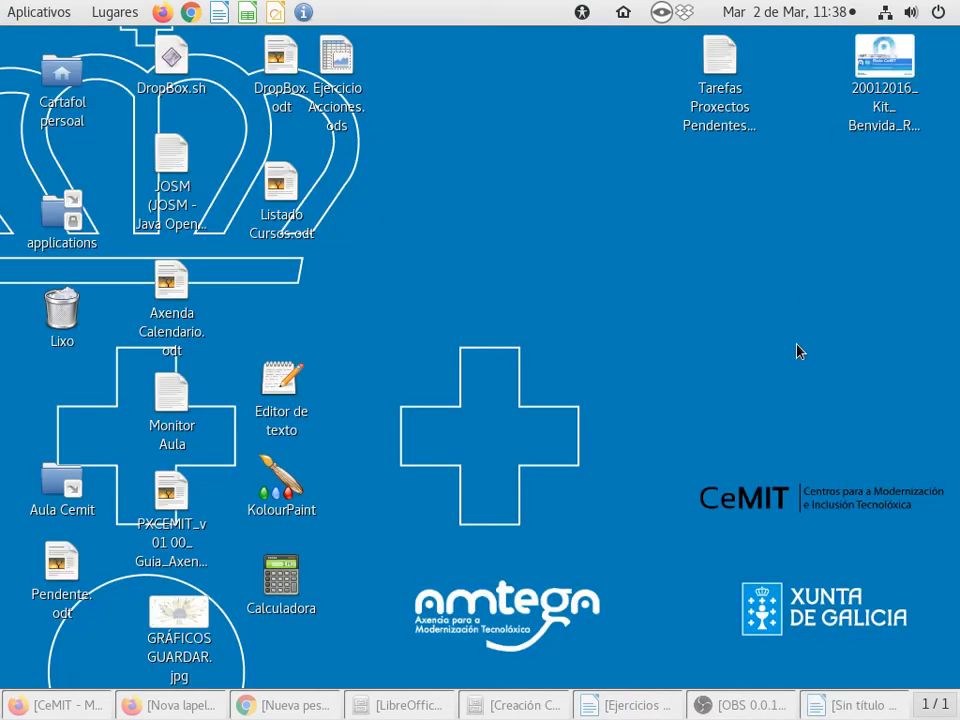
click(851, 705)
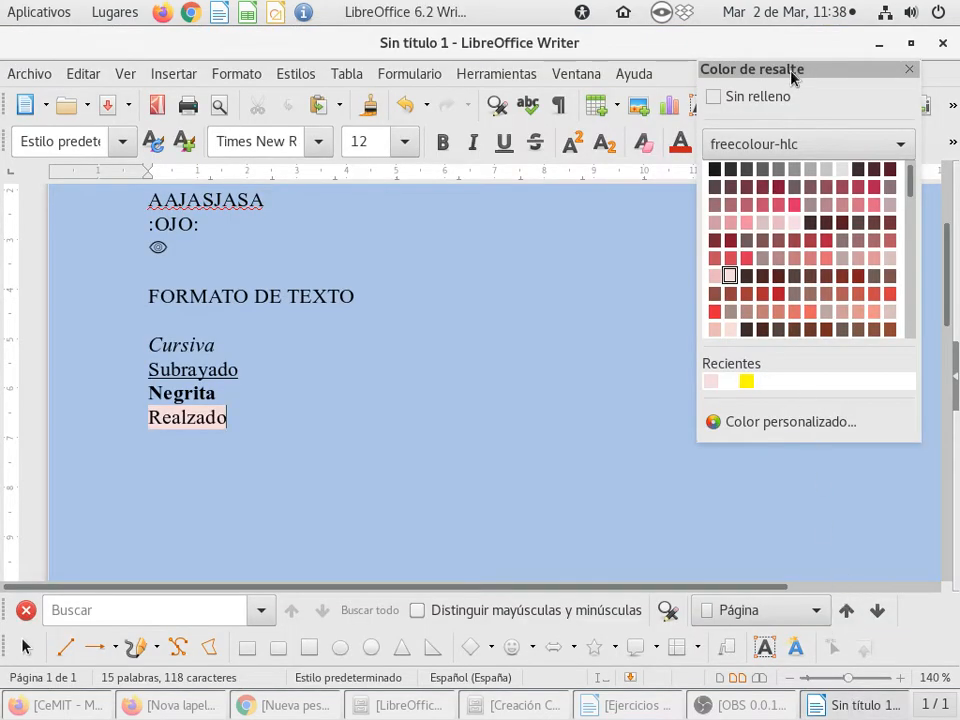
drag(790, 72, 796, 318)
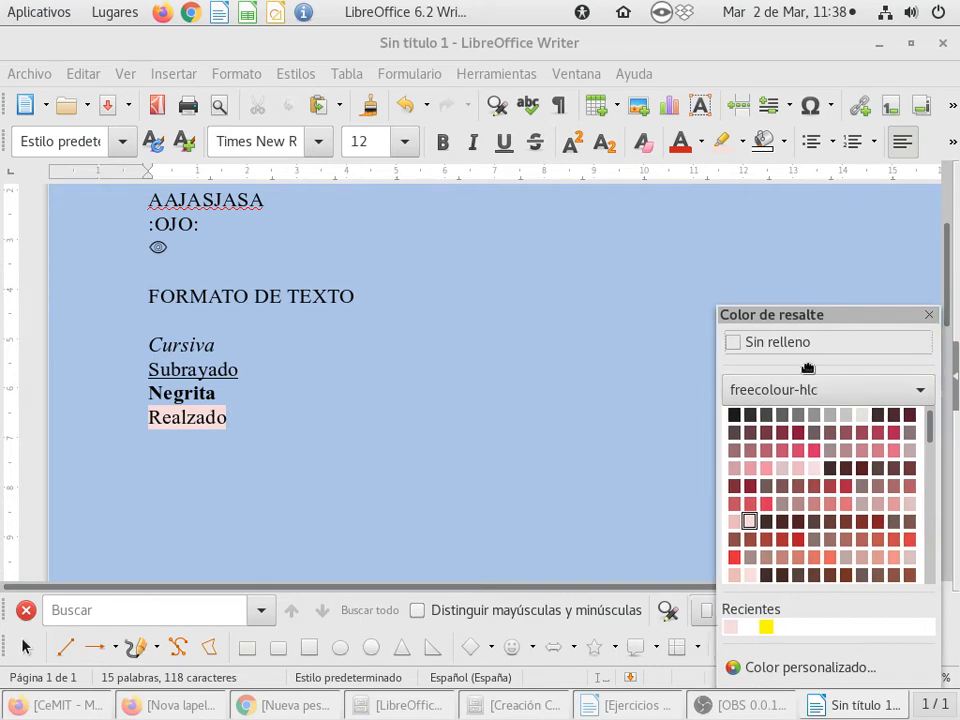
drag(731, 318, 25, 24)
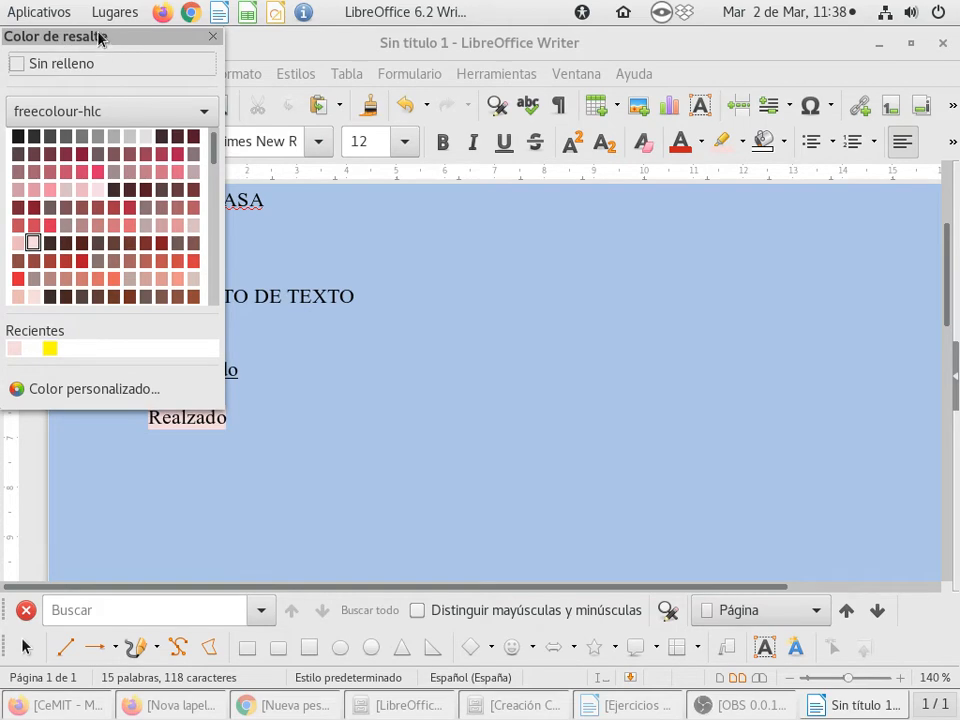
drag(99, 35, 802, 116)
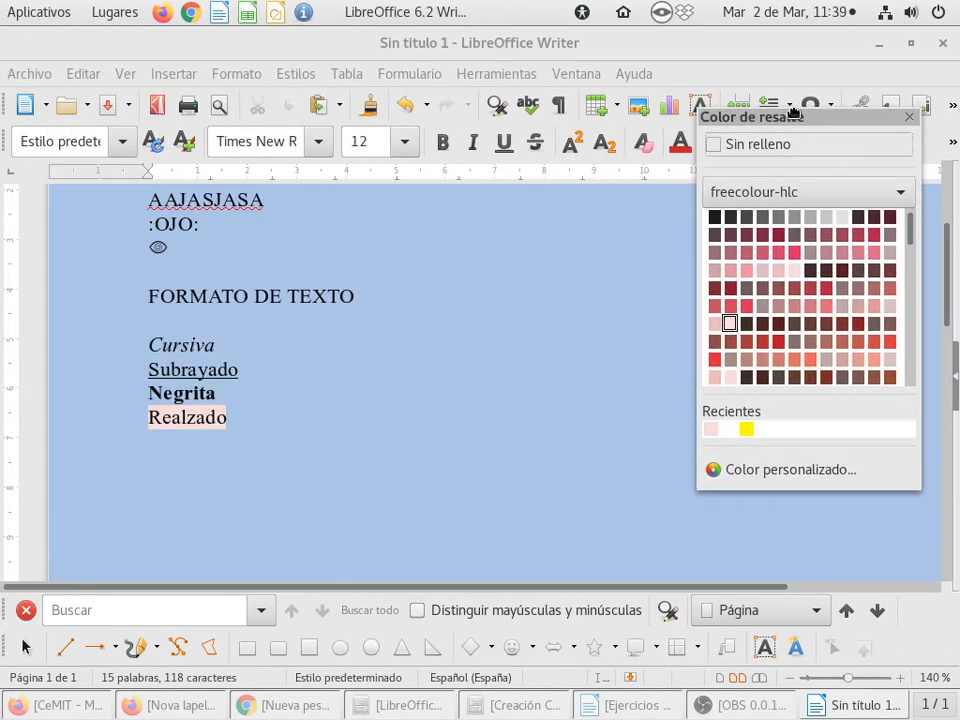
click(245, 75)
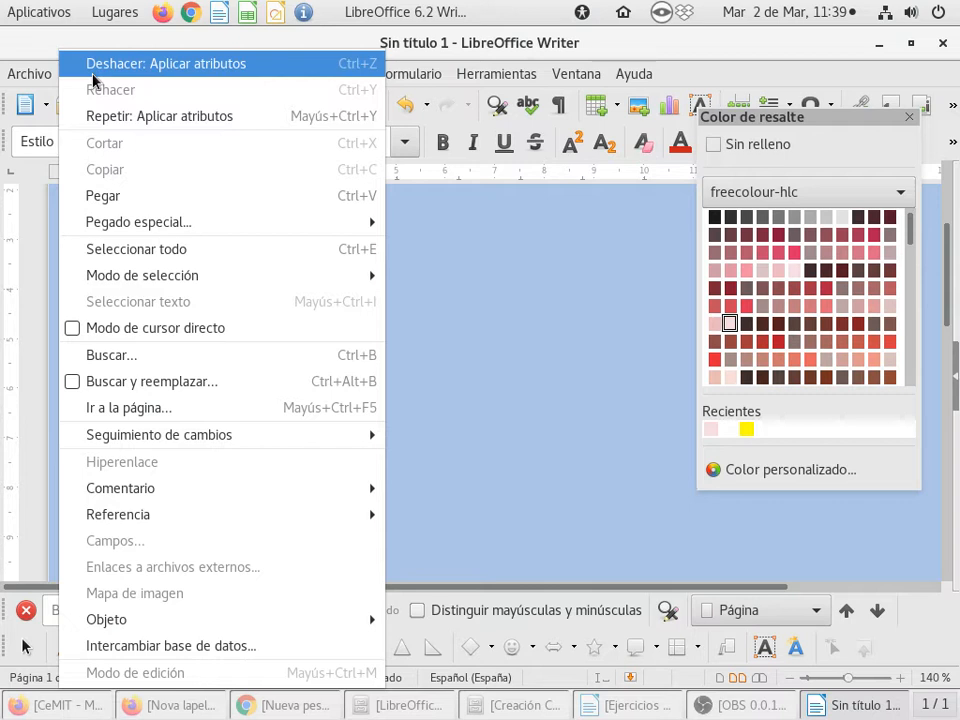
click(606, 43)
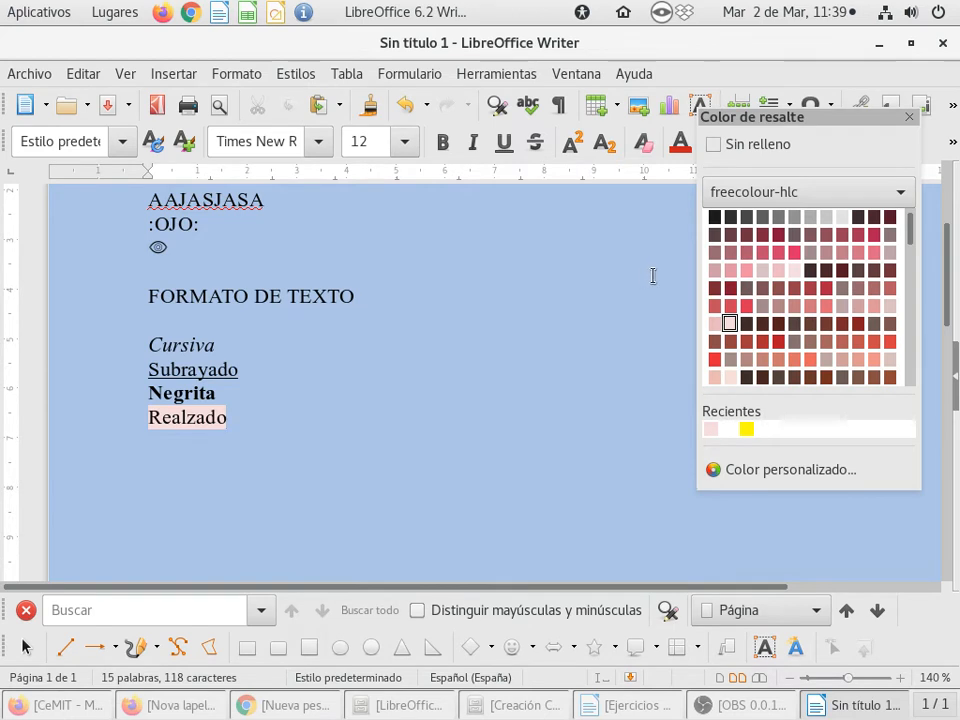
click(909, 117)
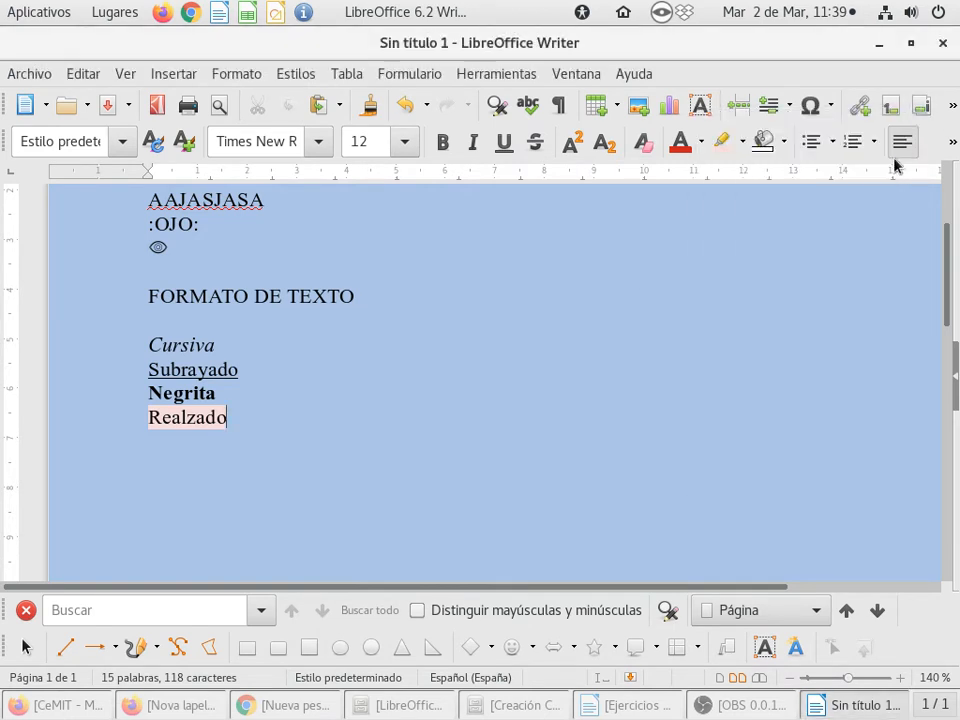
Detach the background colour palette as a floating window and close it.
click(785, 143)
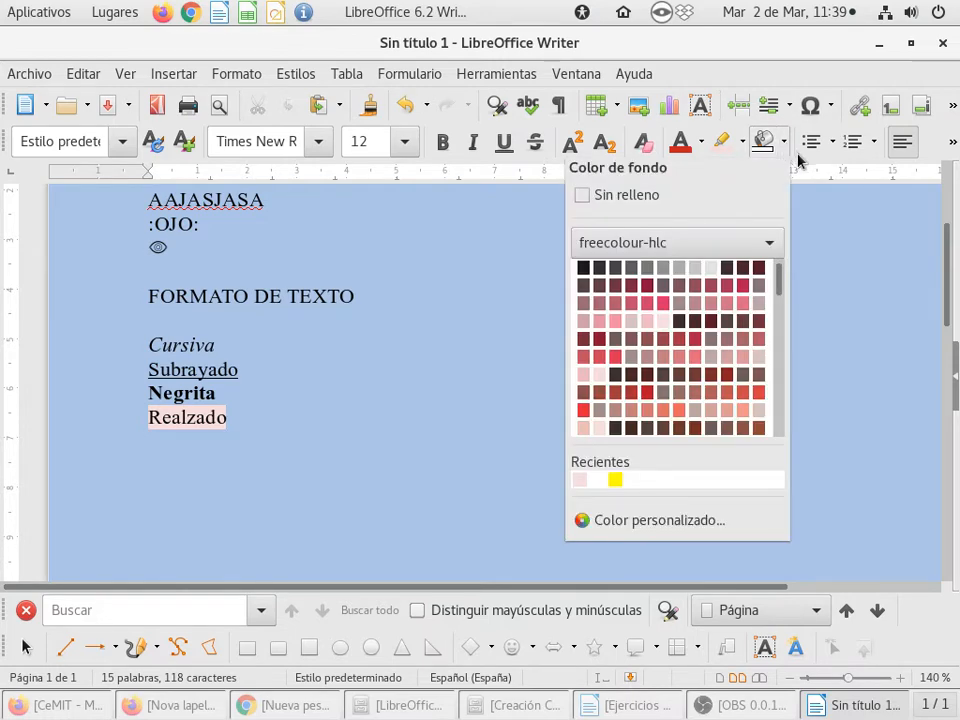
drag(648, 174, 736, 253)
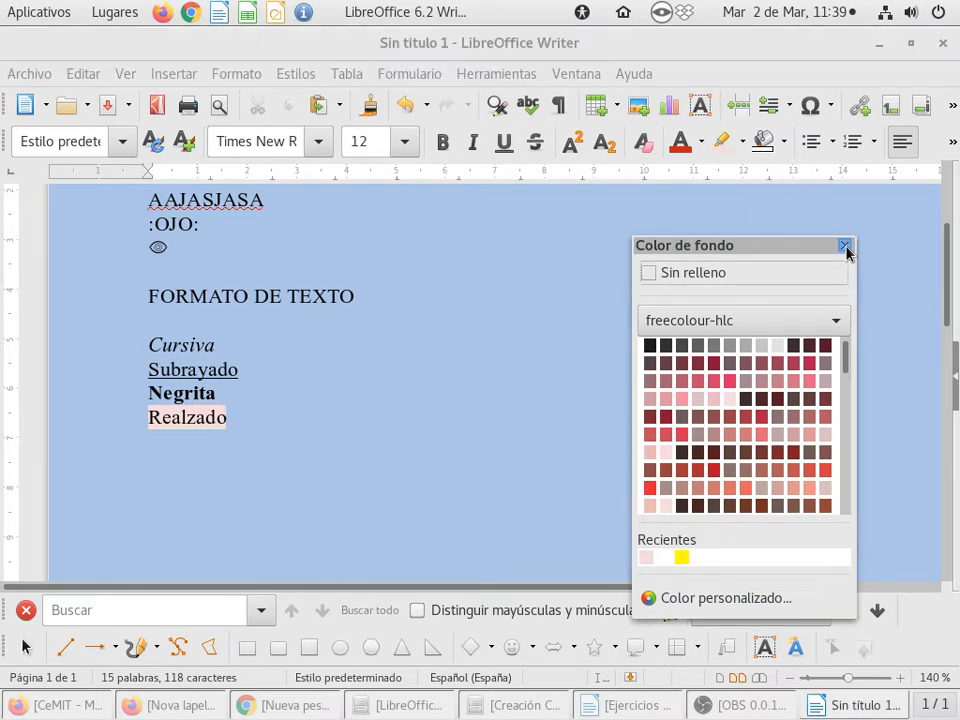
click(846, 251)
Look over the available bullet styles, numbering styles and font colours without applying any.
click(833, 145)
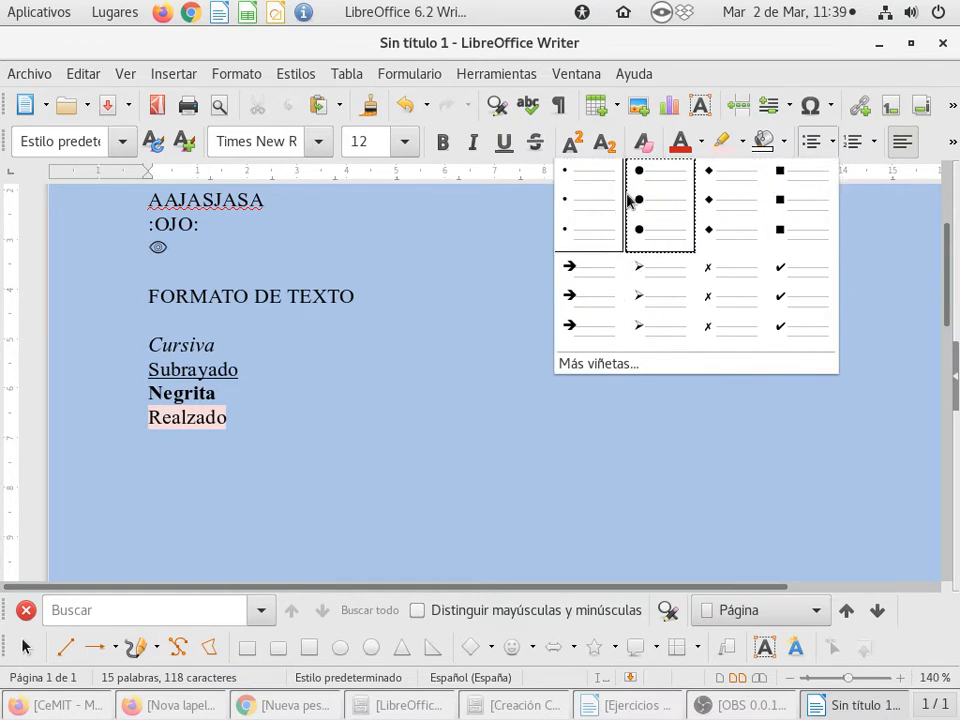
click(875, 151)
click(874, 147)
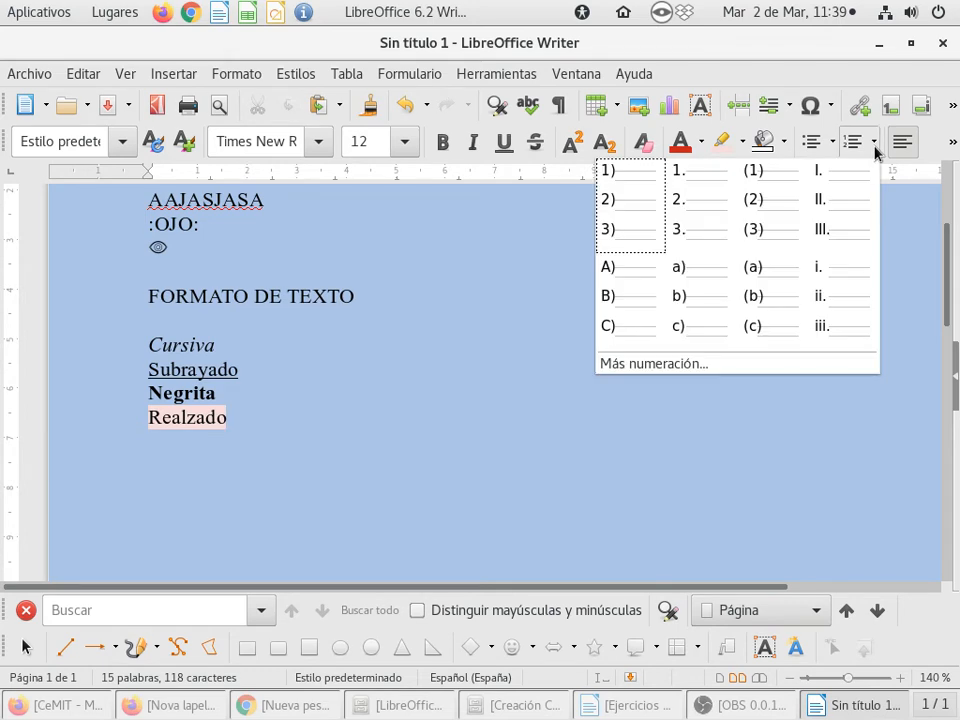
click(868, 146)
click(703, 147)
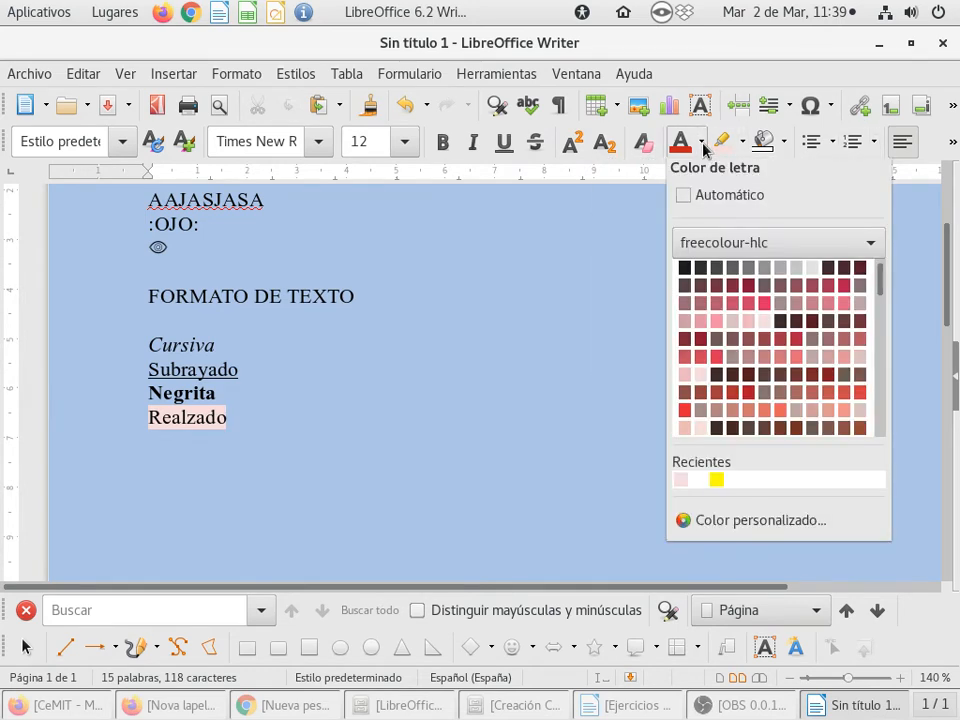
click(703, 147)
Examine the insertable fields, the full Special Characters dialog and the font colour palette without inserting or applying anything.
click(790, 104)
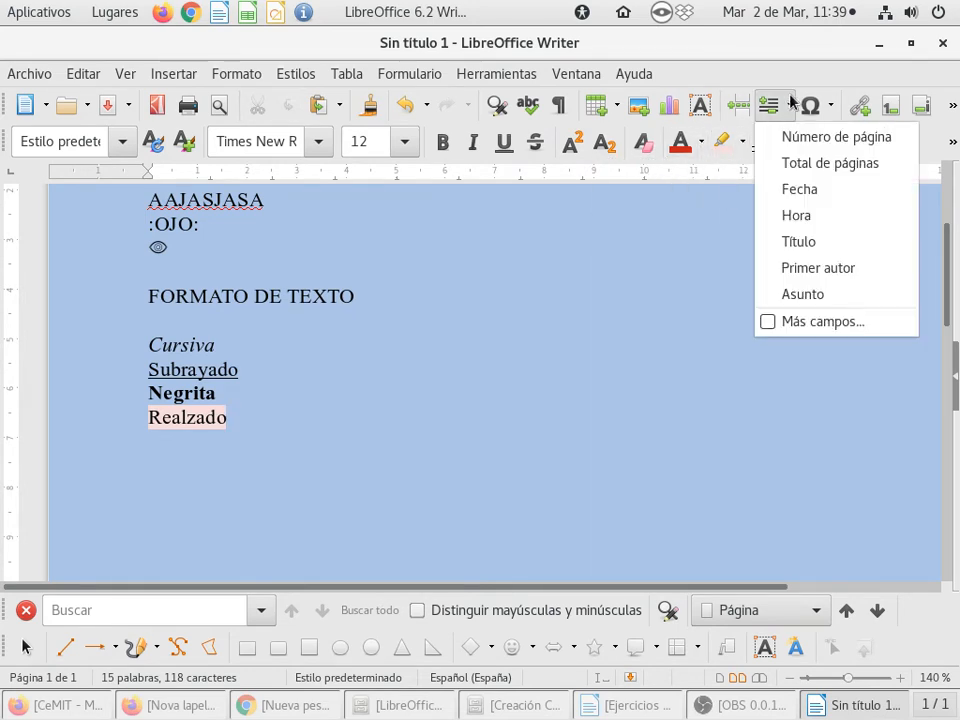
click(831, 107)
click(833, 107)
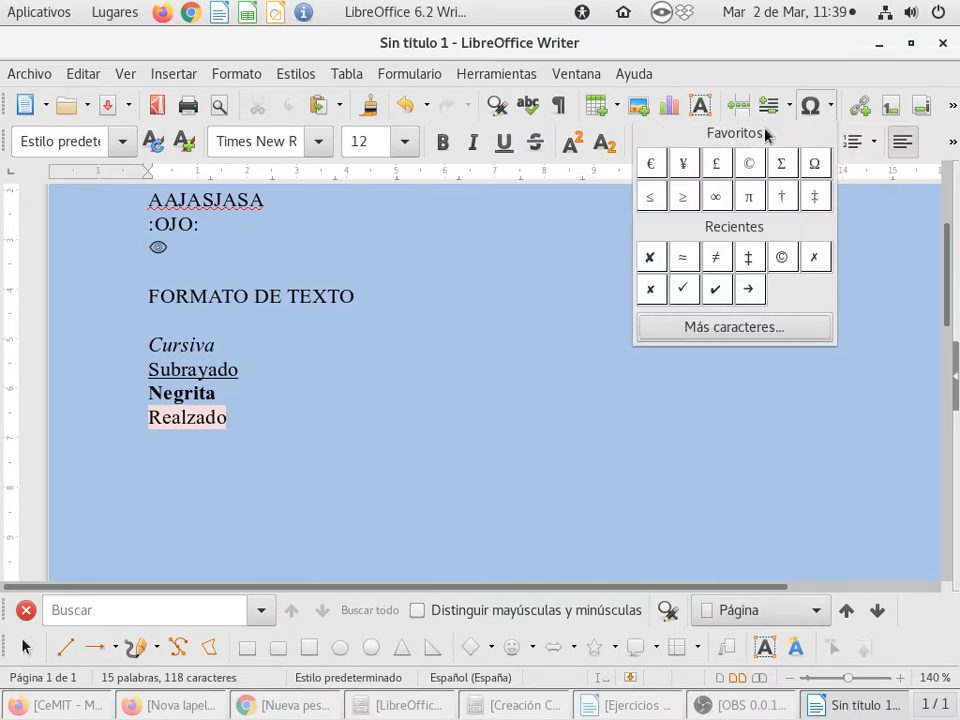
click(680, 329)
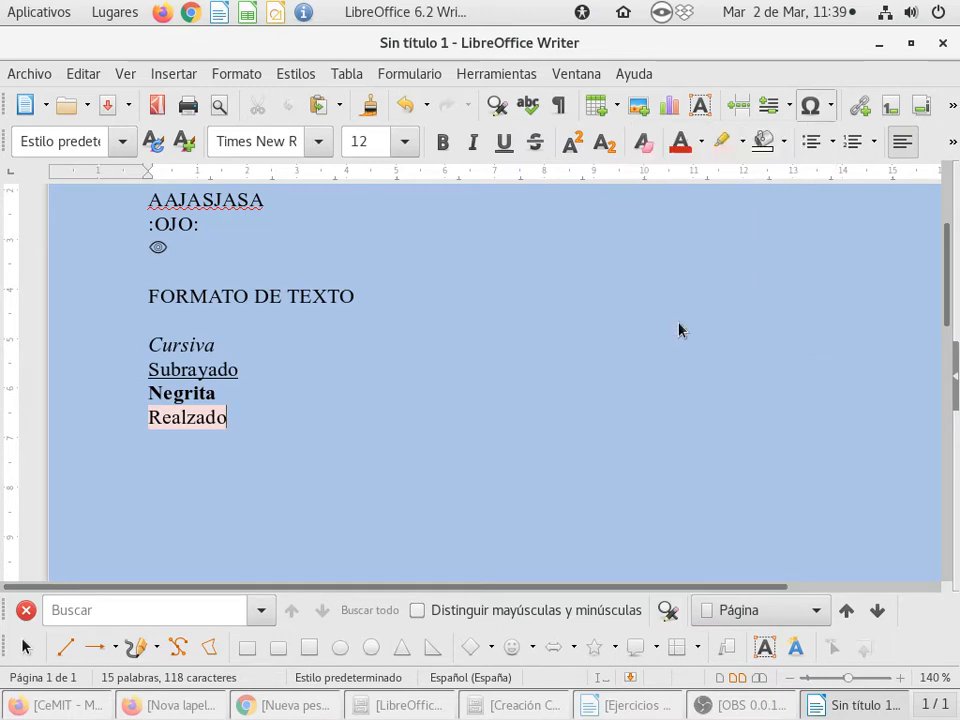
drag(418, 79, 375, 176)
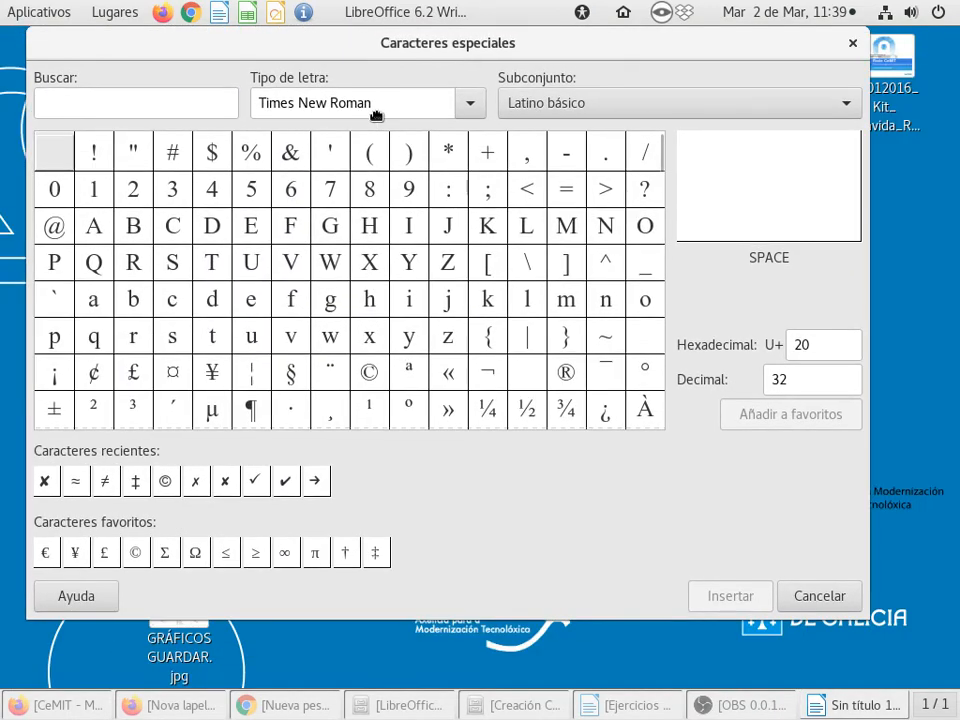
click(850, 45)
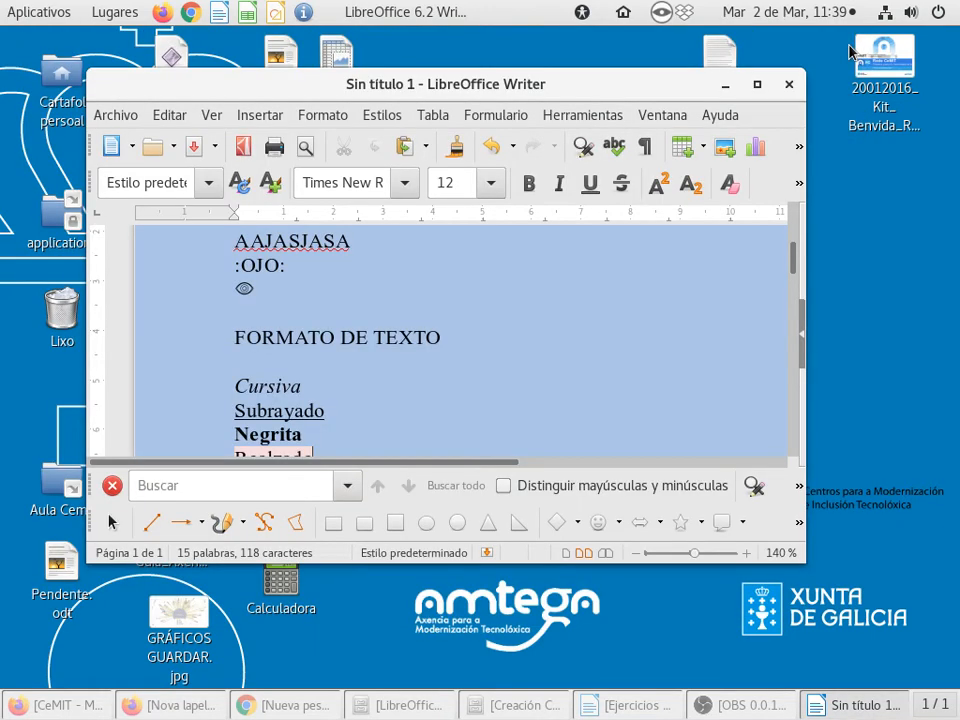
click(762, 86)
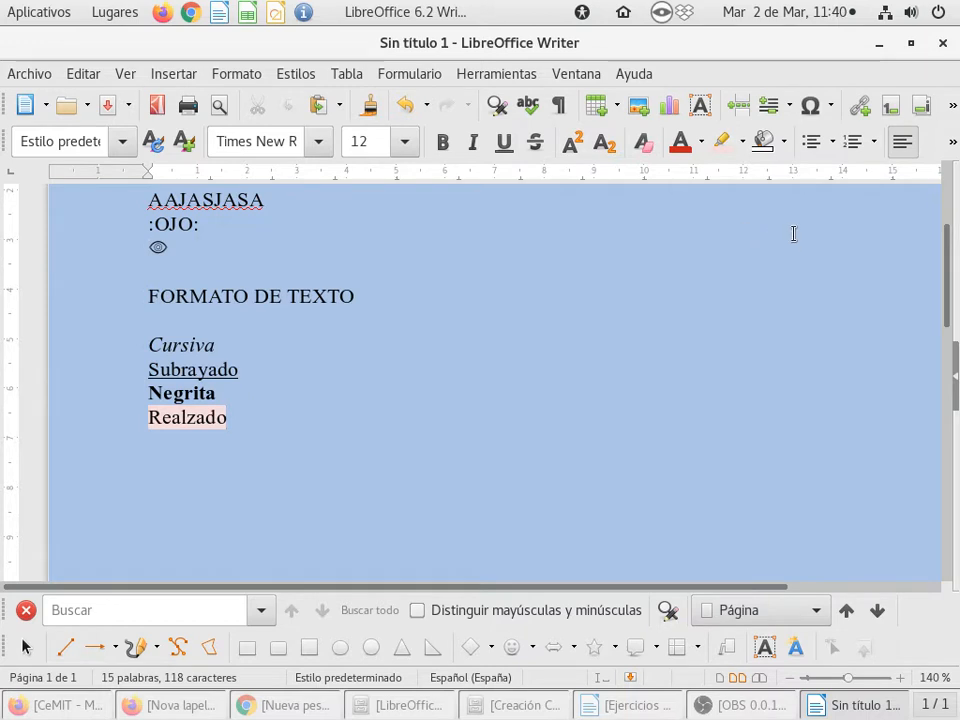
click(701, 141)
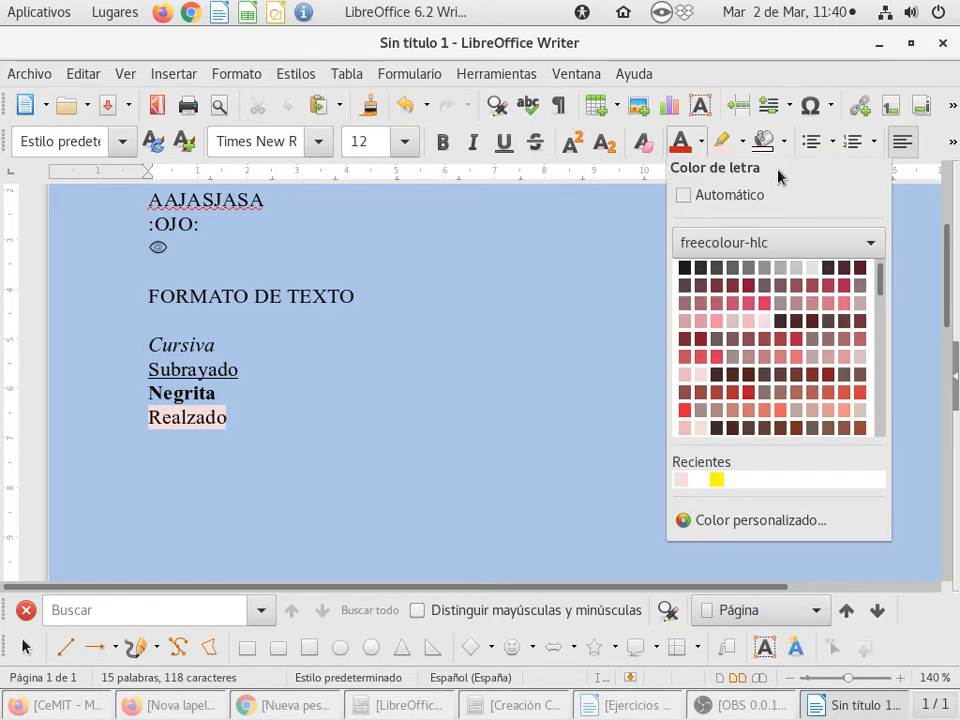
click(636, 212)
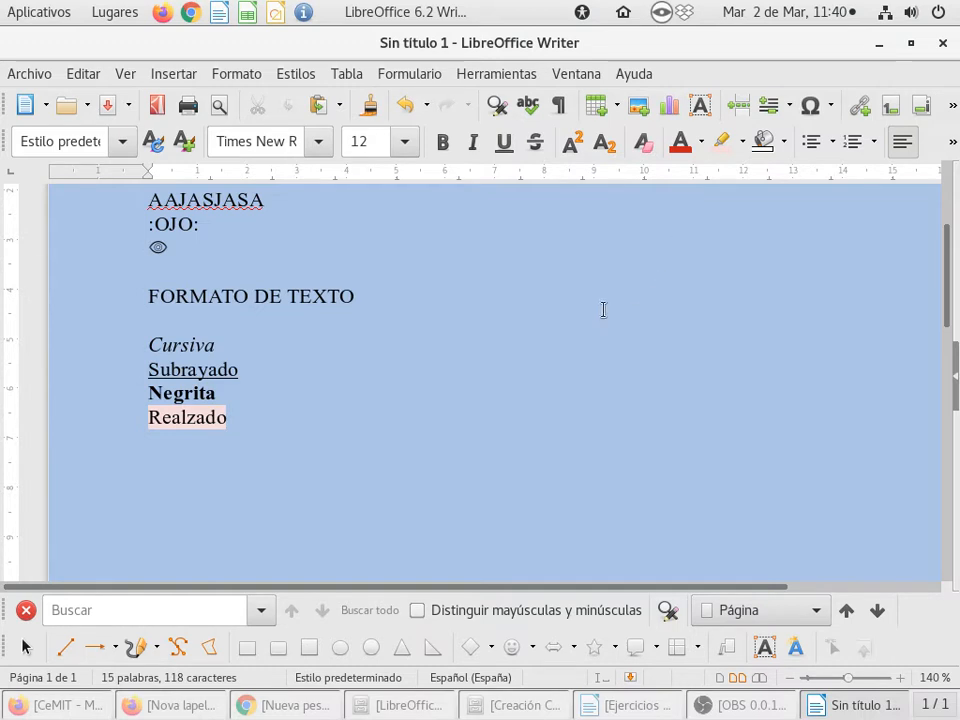
Write the heading FUENTES below Realzado, leaving one blank line between them.
click(262, 456)
text(FUENTES)
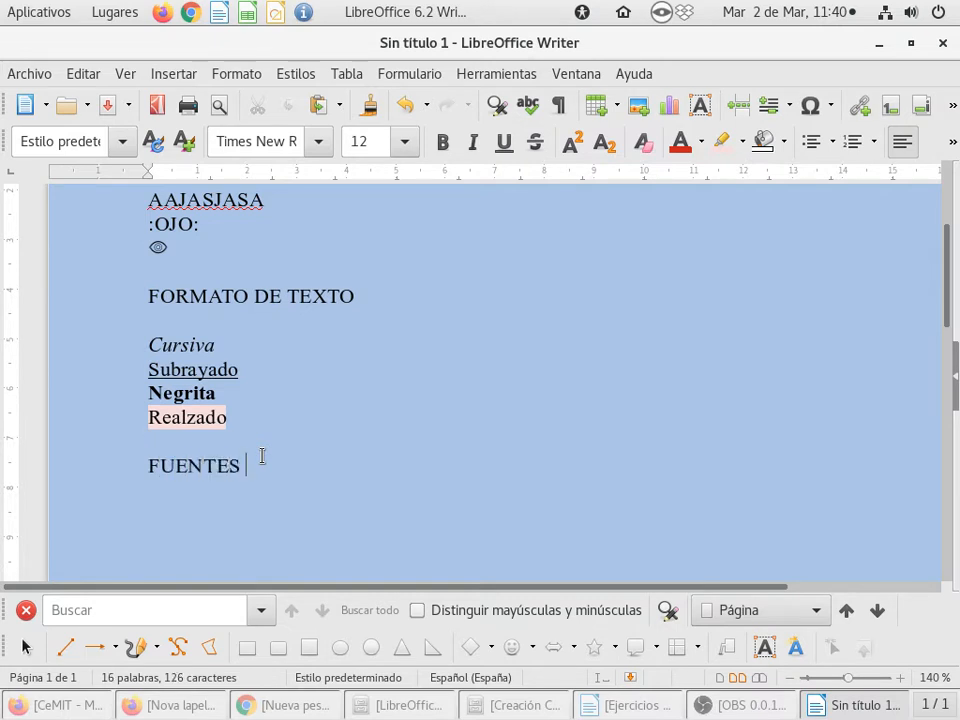
Extend the FUENTES heading to read "FUENTES DE TEXTO / TIPOS DE LETRAS / TIPOGRAFÍAS" and add another blank line above it.
text( DE TEXTO)
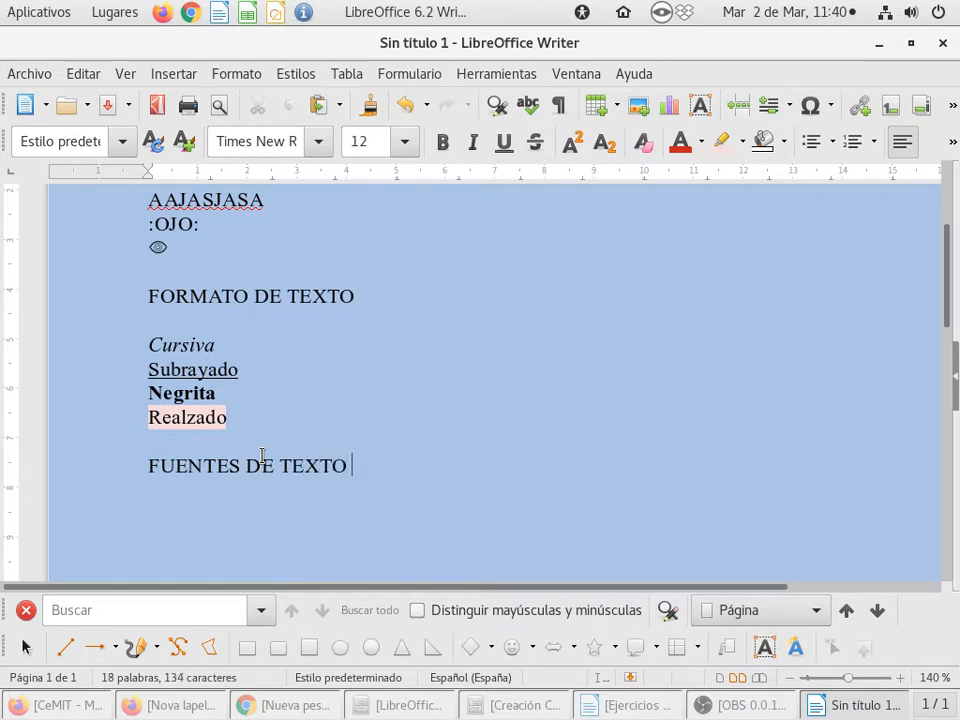
text( / TIPOS DE LETR)
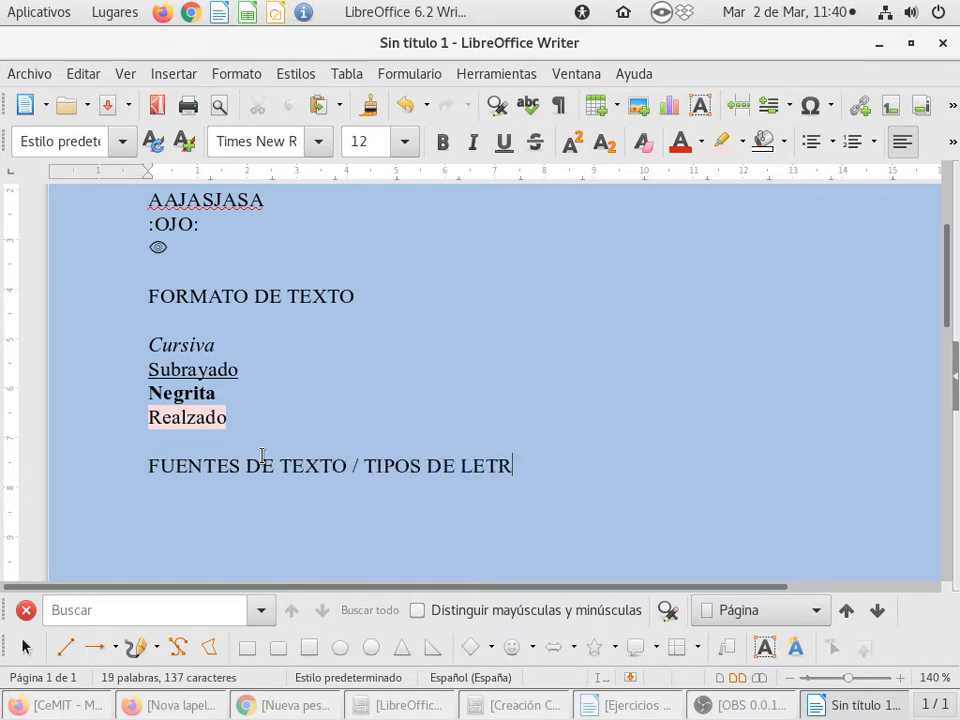
text(AS / TIPOGRAFÍAS)
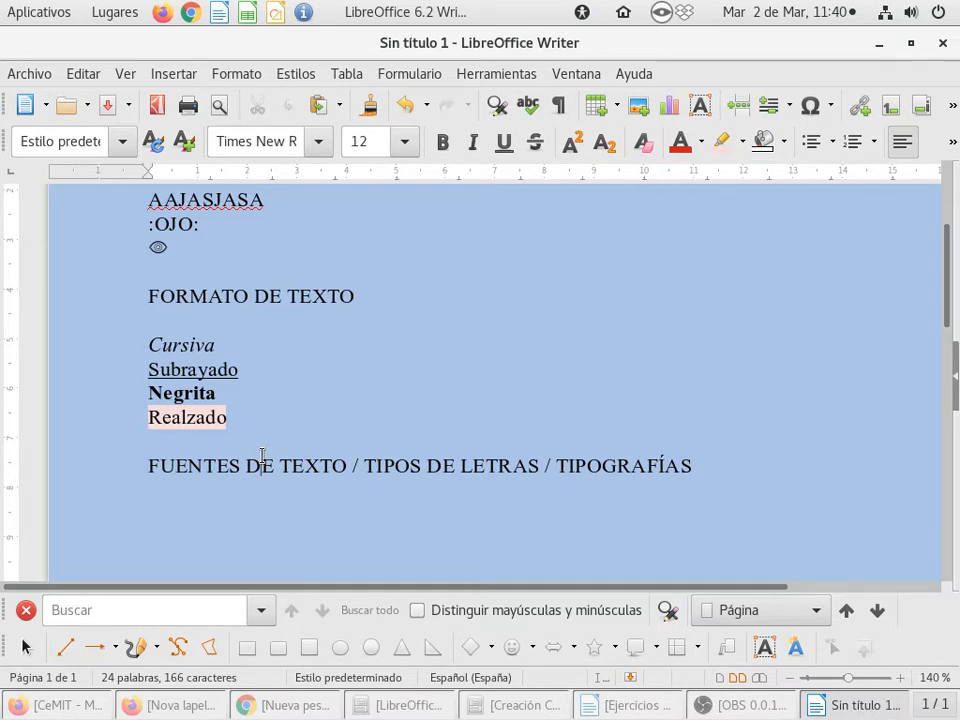
click(271, 440)
key(Return)
click(226, 396)
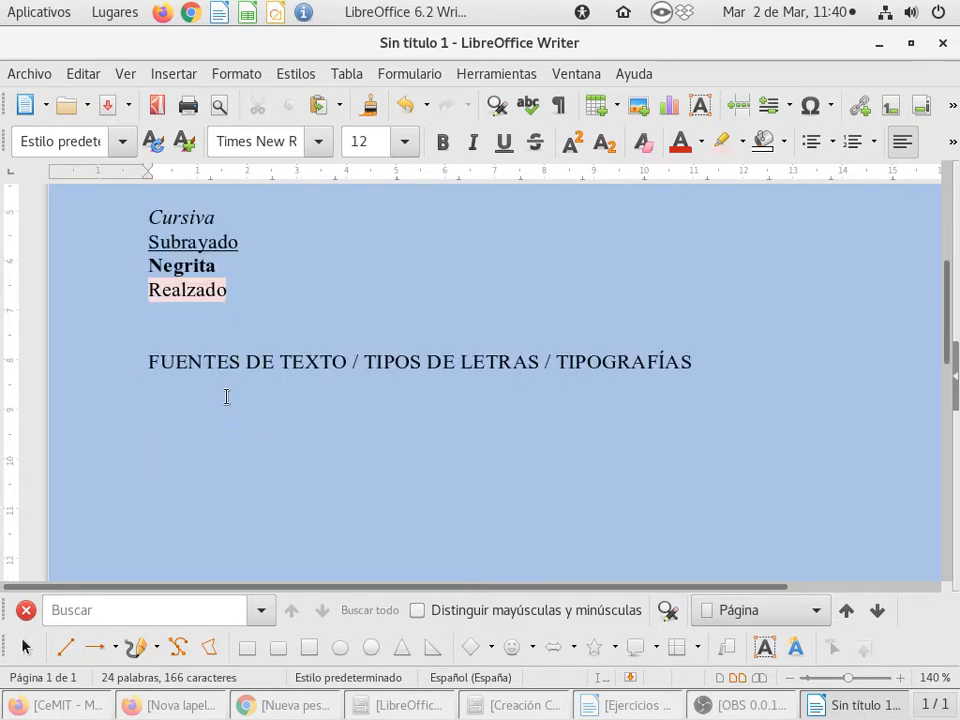
Look through the full list of available fonts down to Webdings and back without applying any.
click(320, 145)
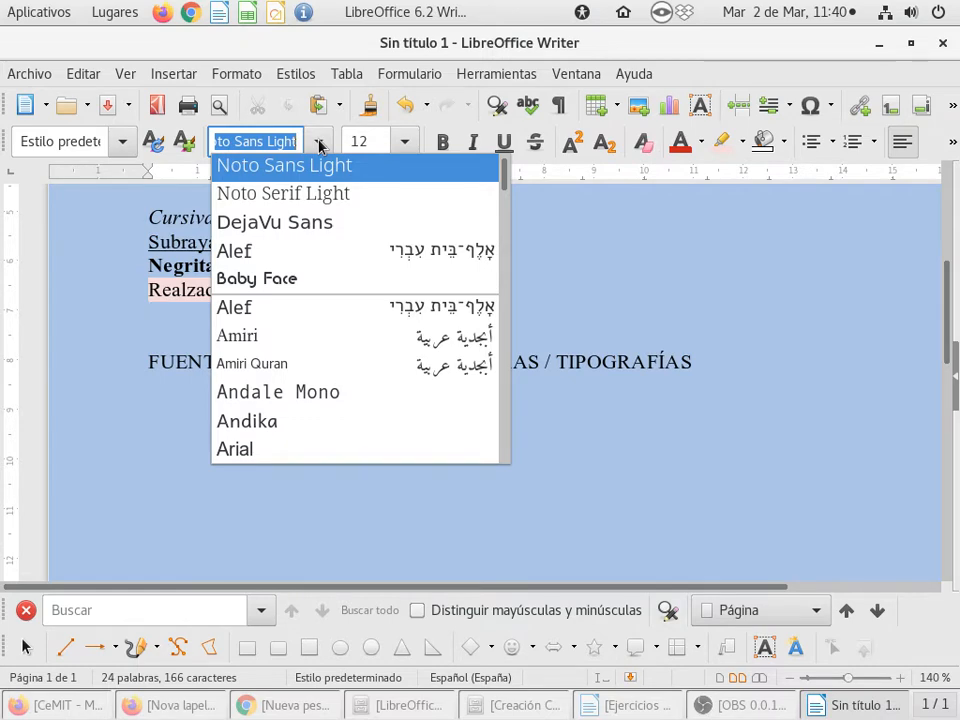
scroll(323, 258, down, 20)
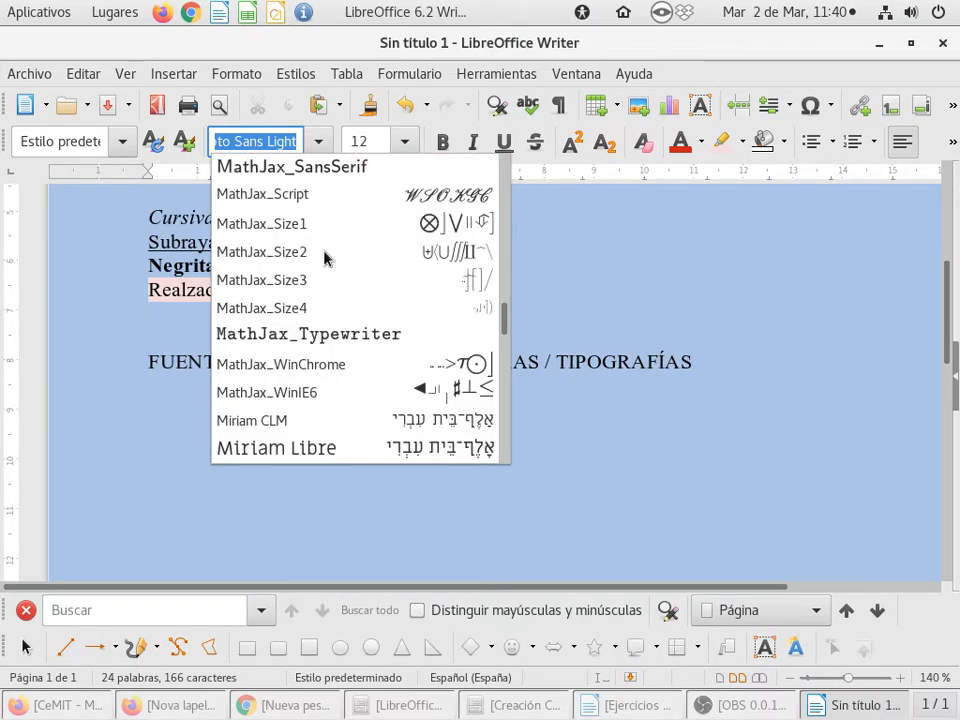
scroll(324, 258, down, 4)
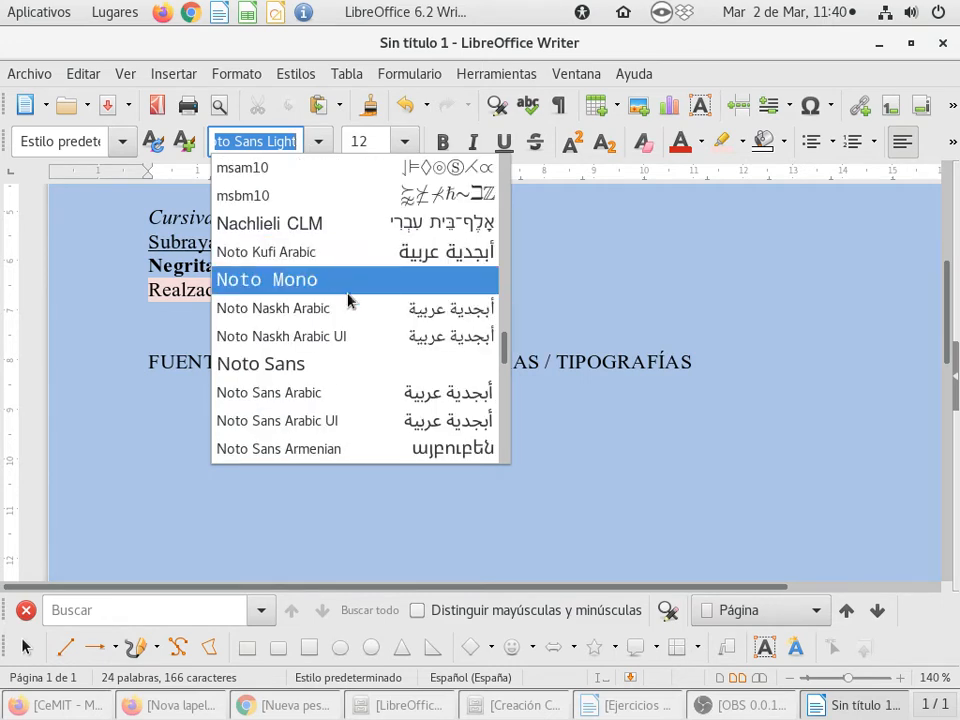
scroll(457, 385, down, 2)
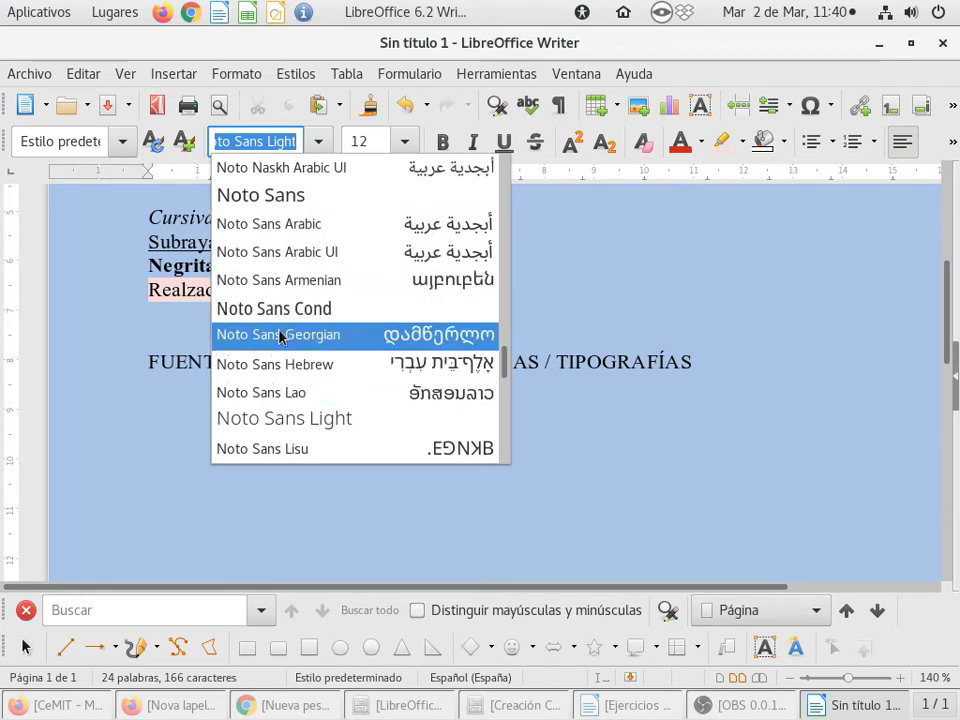
scroll(280, 336, down, 15)
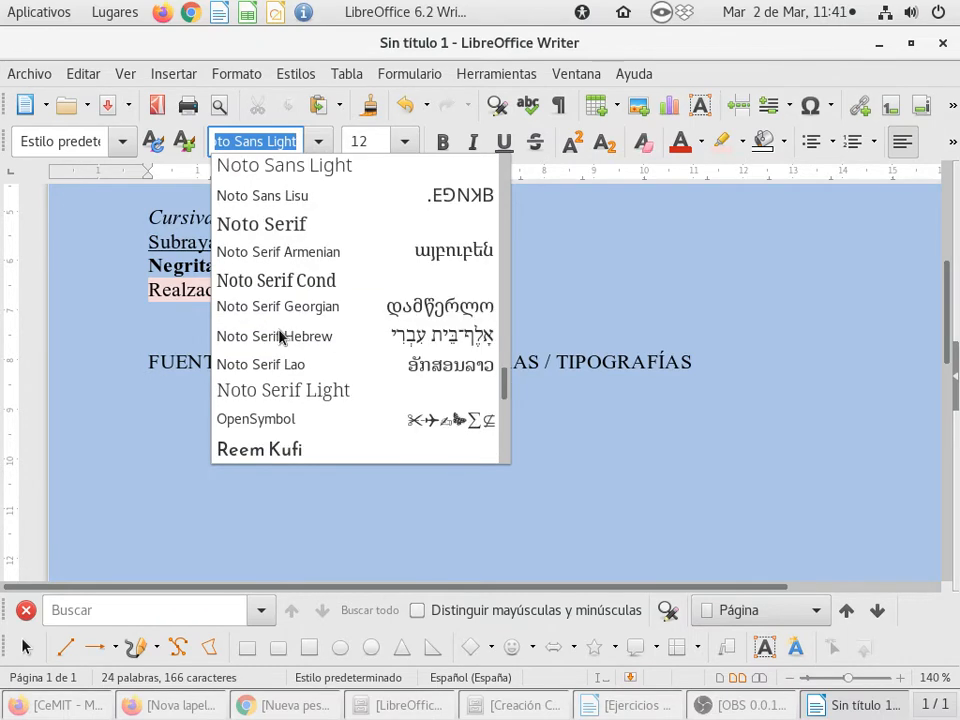
scroll(280, 336, down, 1)
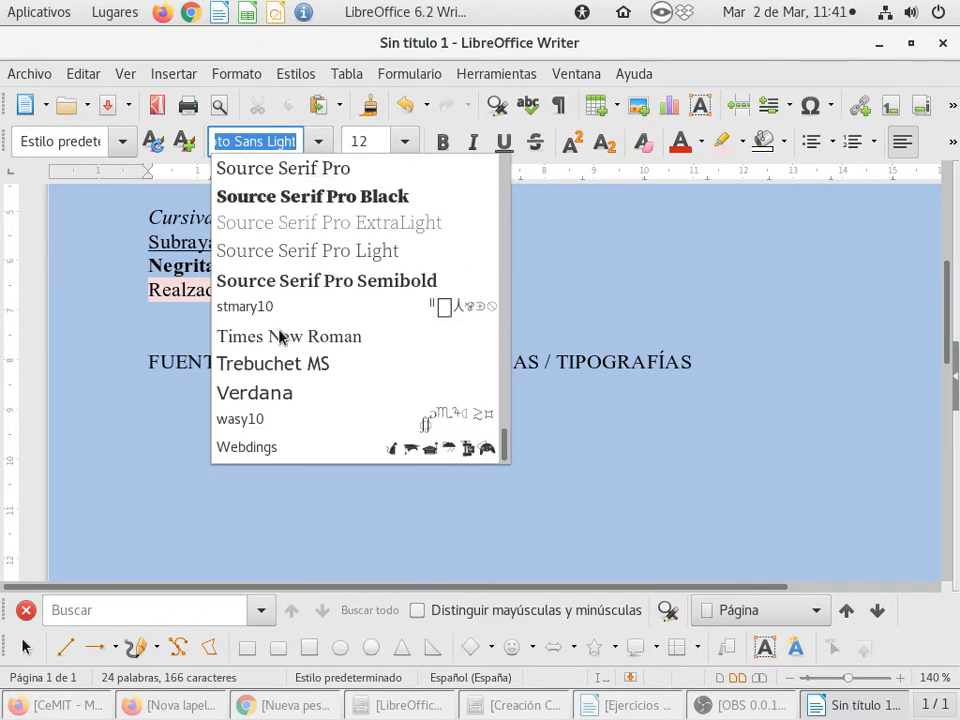
scroll(280, 336, up, 15)
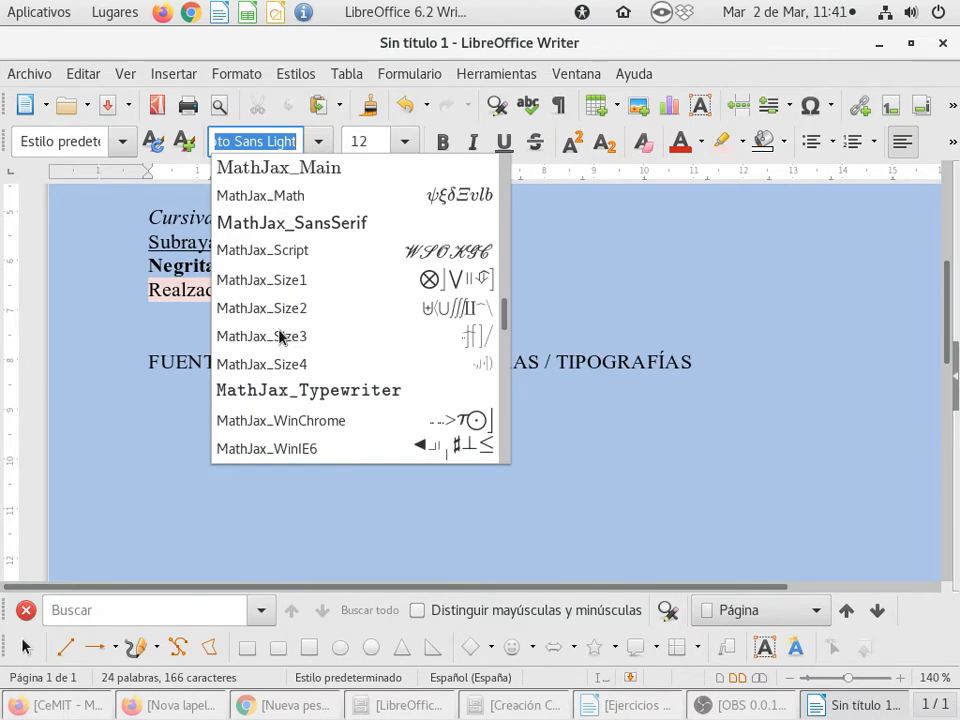
scroll(280, 336, up, 10)
scroll(280, 336, up, 10)
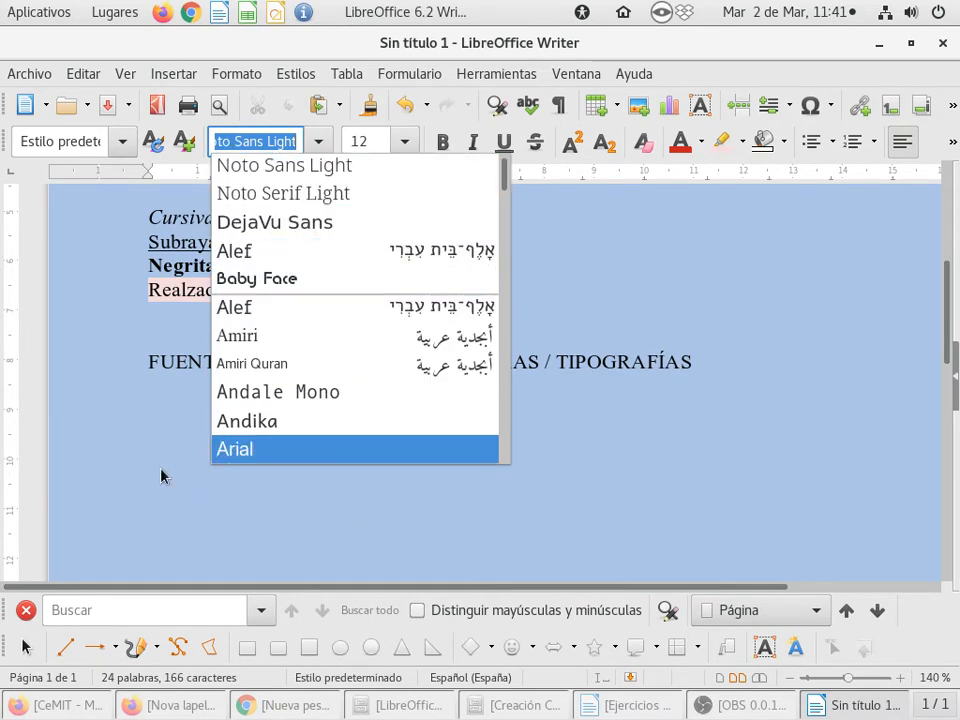
click(168, 392)
click(174, 388)
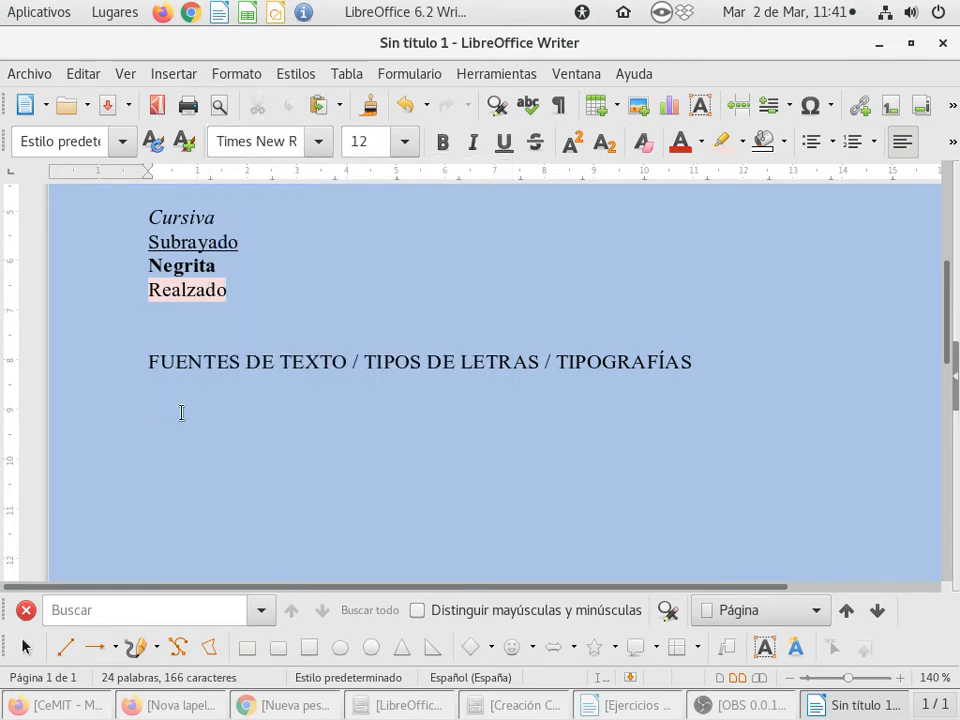
Switch to Ejercicios Writer 1.doc and copy the TAMAÑO DEL TEXTO heading with its size 16, 18 and 24 sample lines.
click(617, 708)
scroll(486, 500, up, 10)
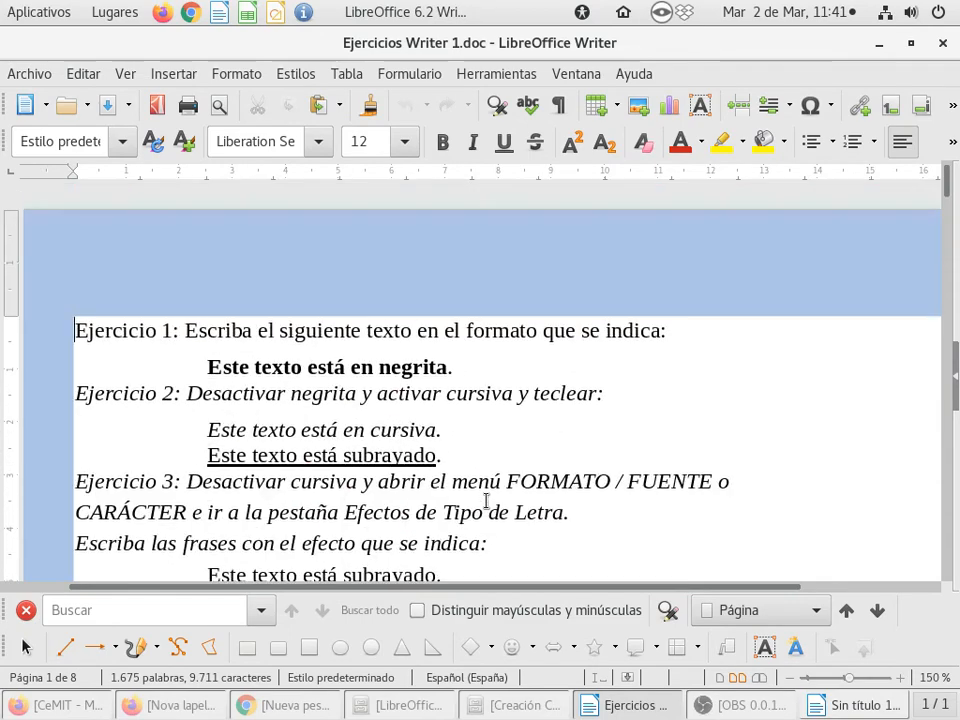
scroll(486, 500, down, 20)
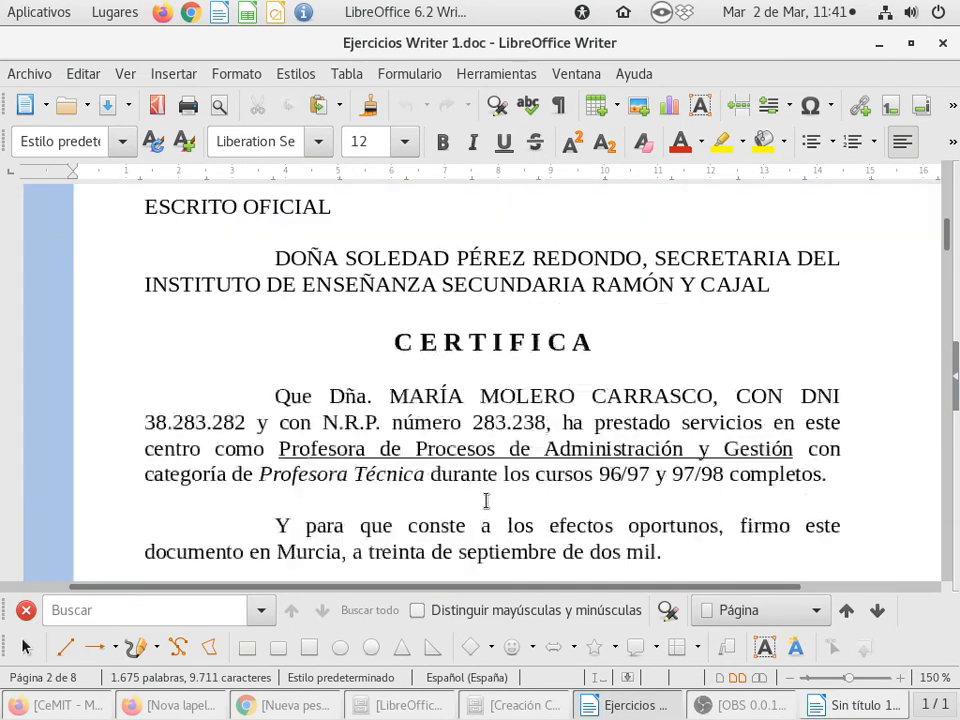
scroll(486, 500, down, 10)
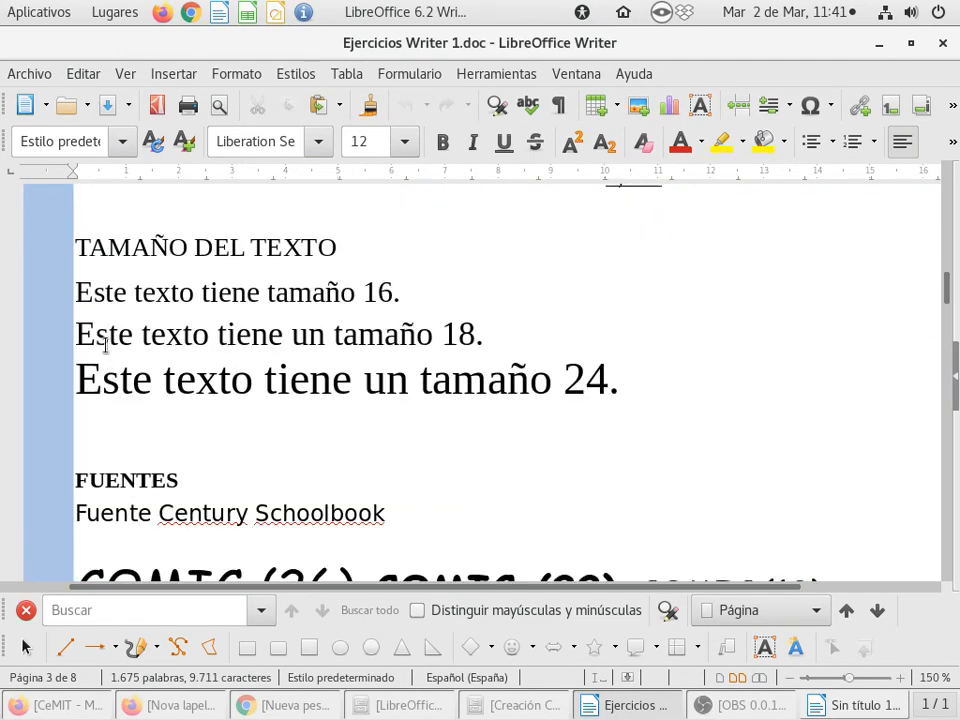
drag(75, 243, 626, 375)
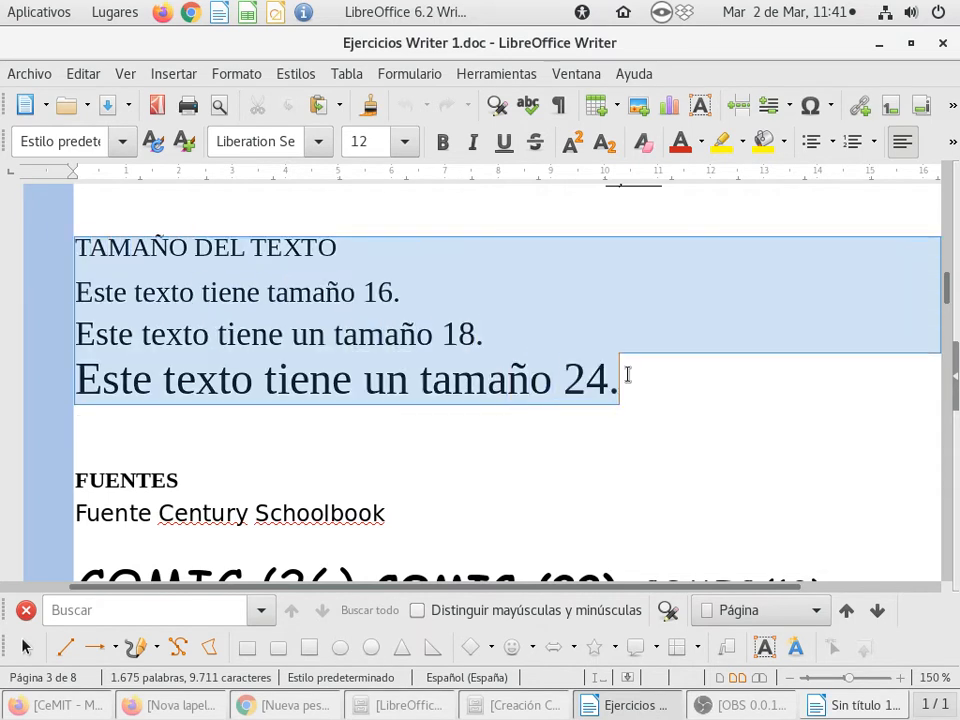
right_click(242, 310)
click(284, 341)
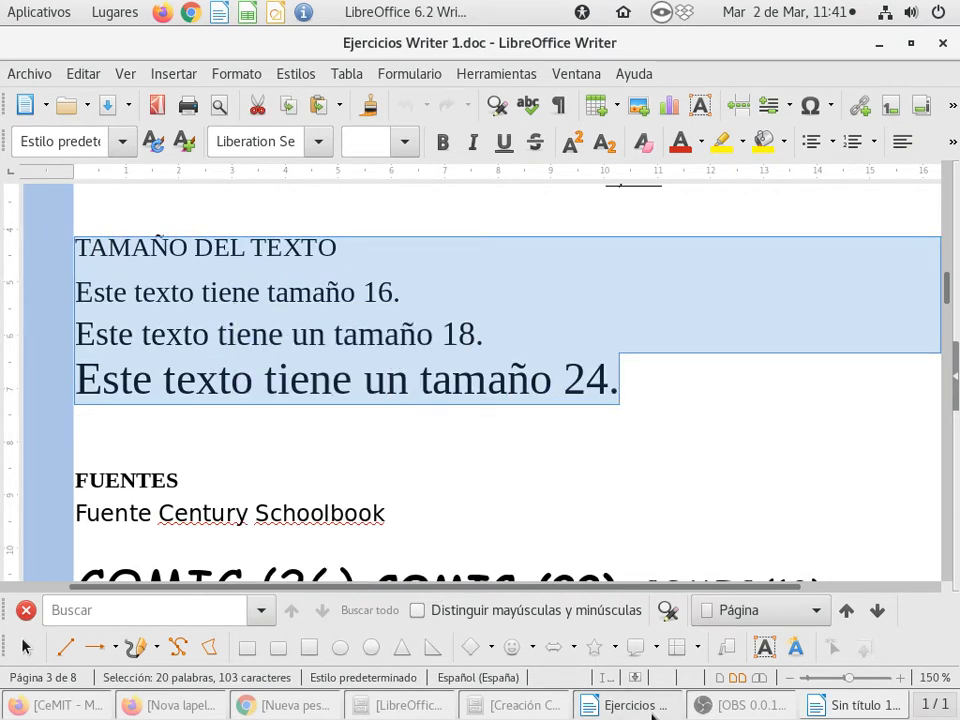
Return to the Sin título 1 document and paste the copied text size block below the FUENTES DE TEXTO heading.
click(868, 705)
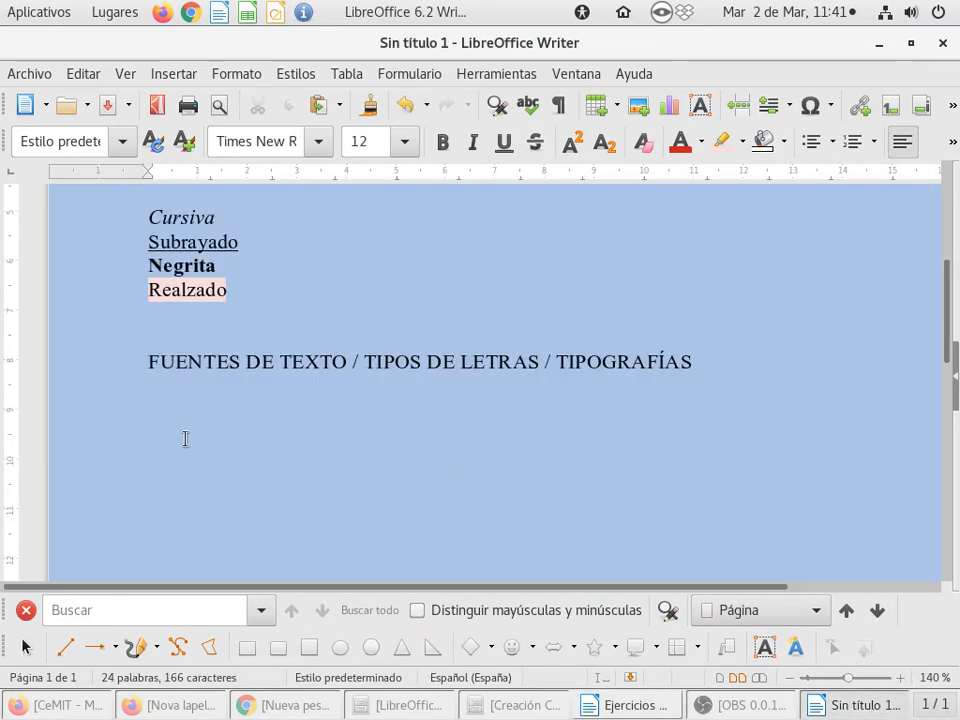
key(Return)
right_click(166, 412)
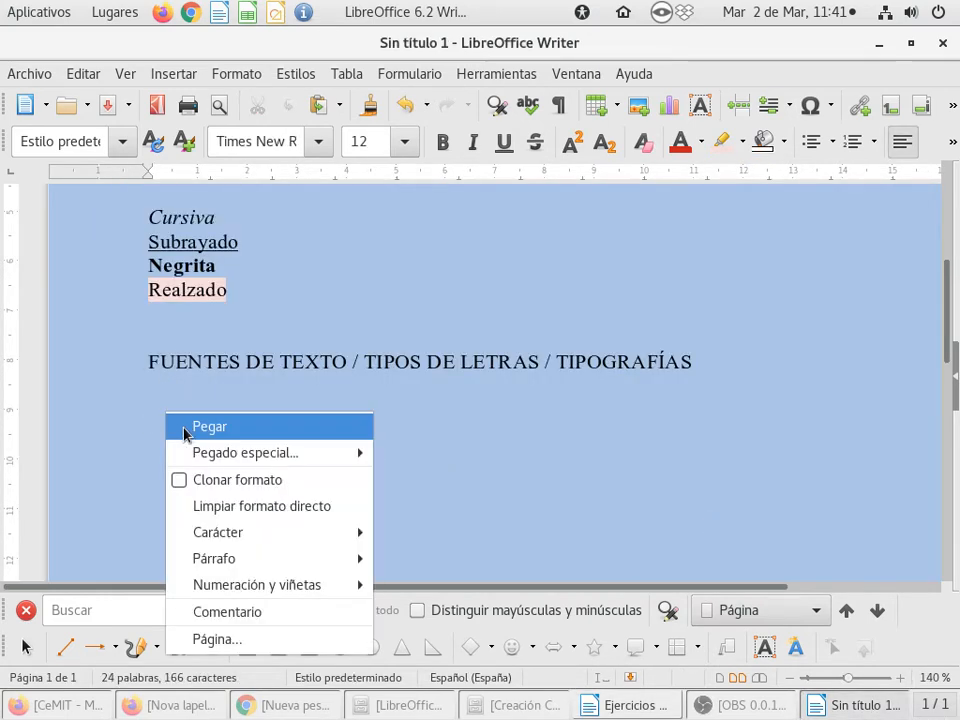
click(186, 426)
scroll(338, 457, down, 3)
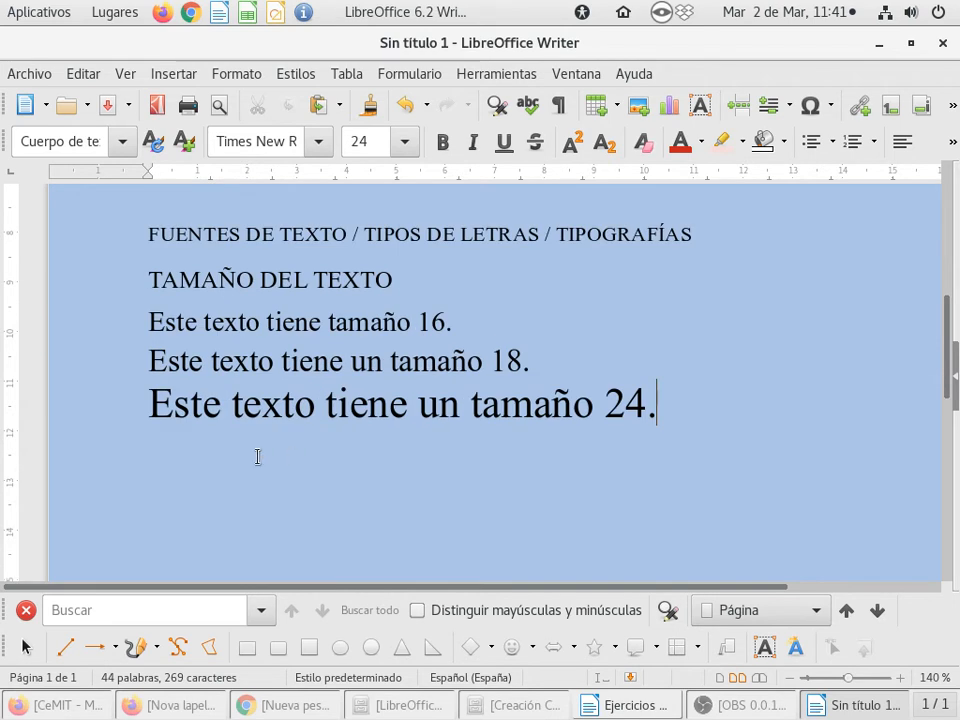
Copy the line "Este texto tiene tamaño 16." and paste it over the size 18 and 24 sample lines.
drag(140, 329, 453, 320)
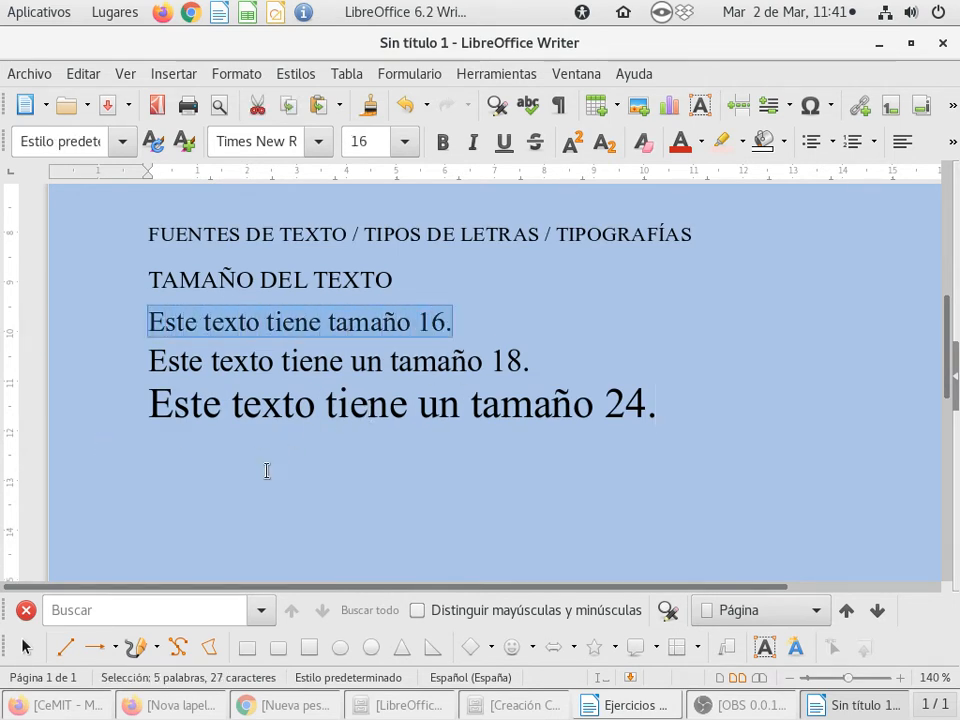
scroll(266, 470, up, 3)
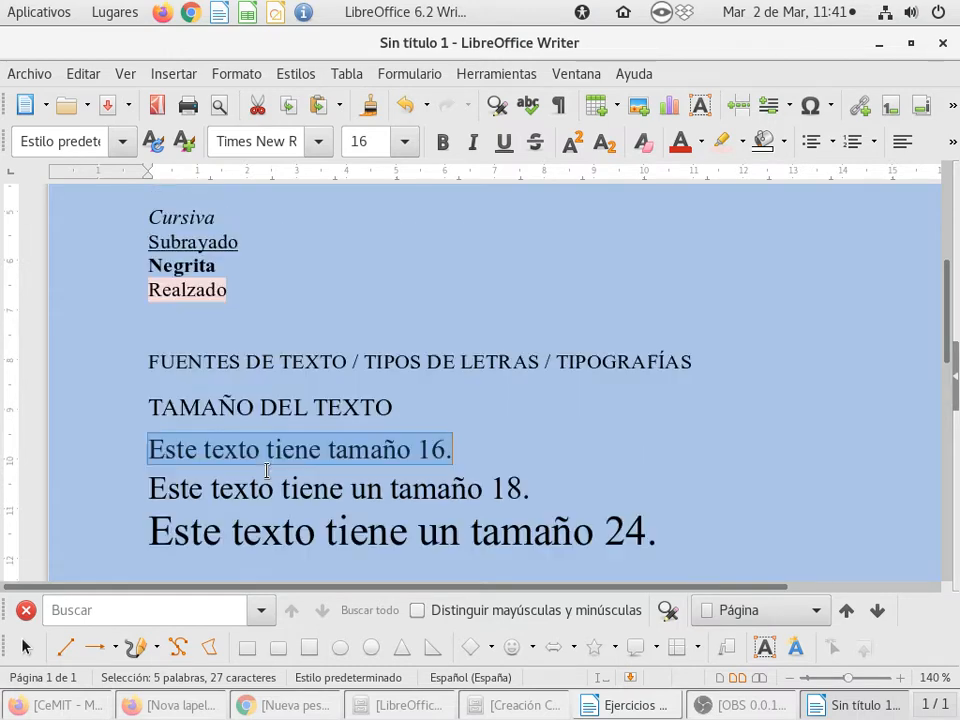
scroll(266, 470, down, 3)
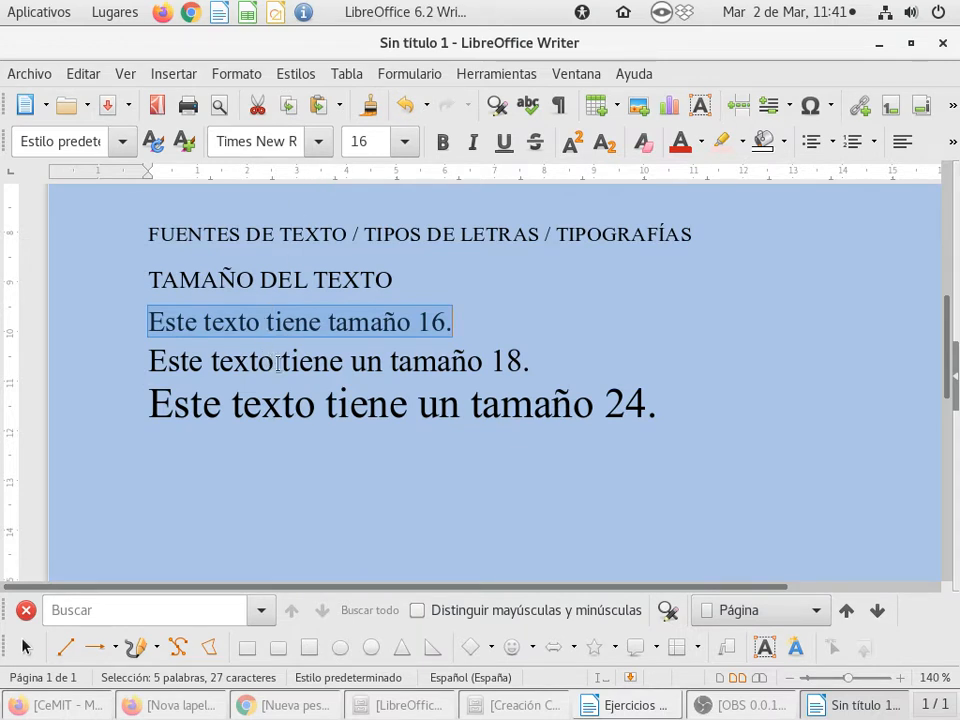
click(483, 317)
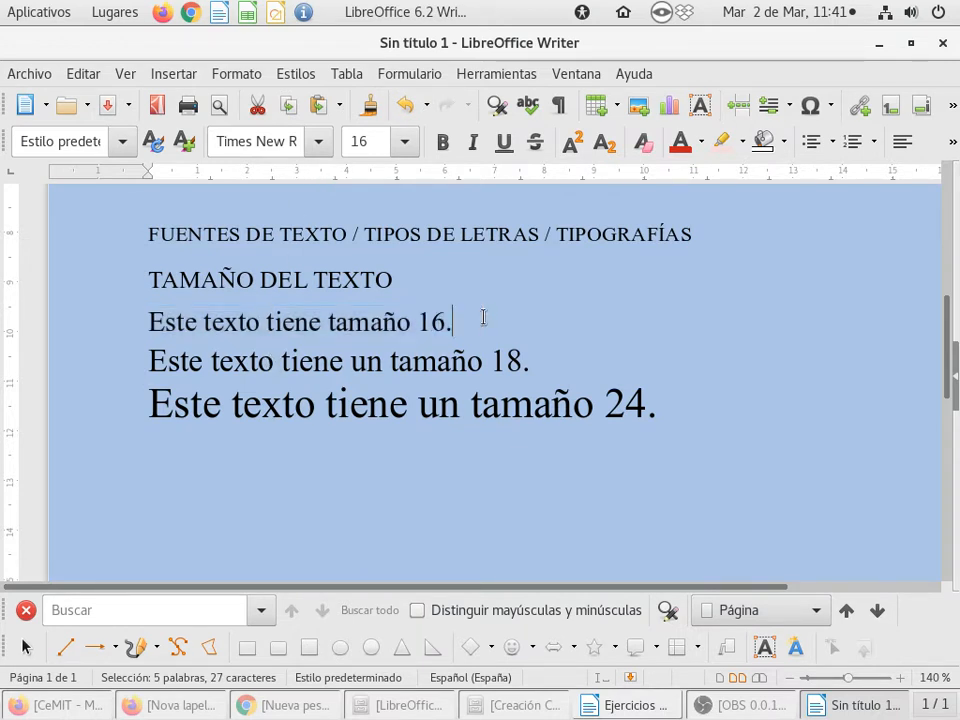
drag(60, 328, 518, 310)
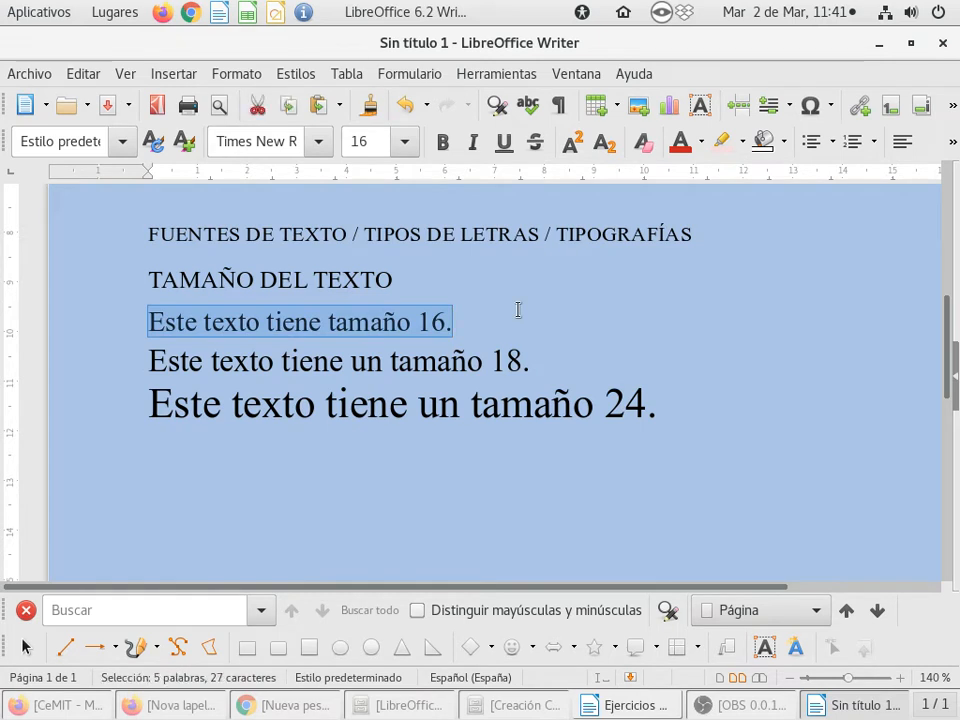
drag(129, 363, 714, 423)
key(ctrl+v)
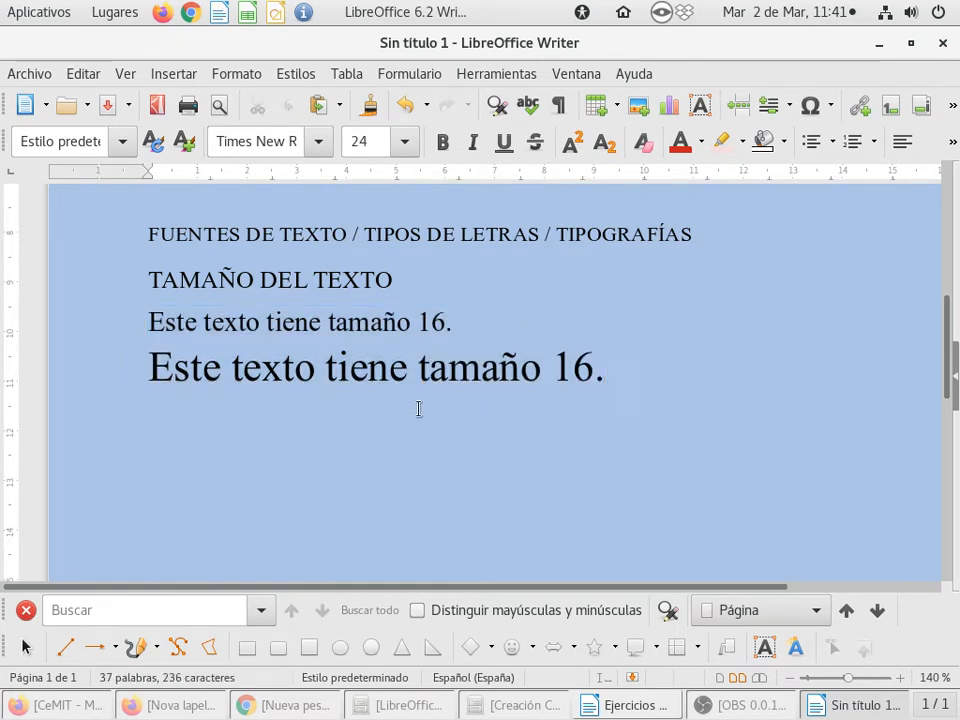
Set the font size of the second "Este texto tiene tamaño 16." line to 16.
click(320, 322)
click(282, 372)
triple_click(282, 372)
click(401, 142)
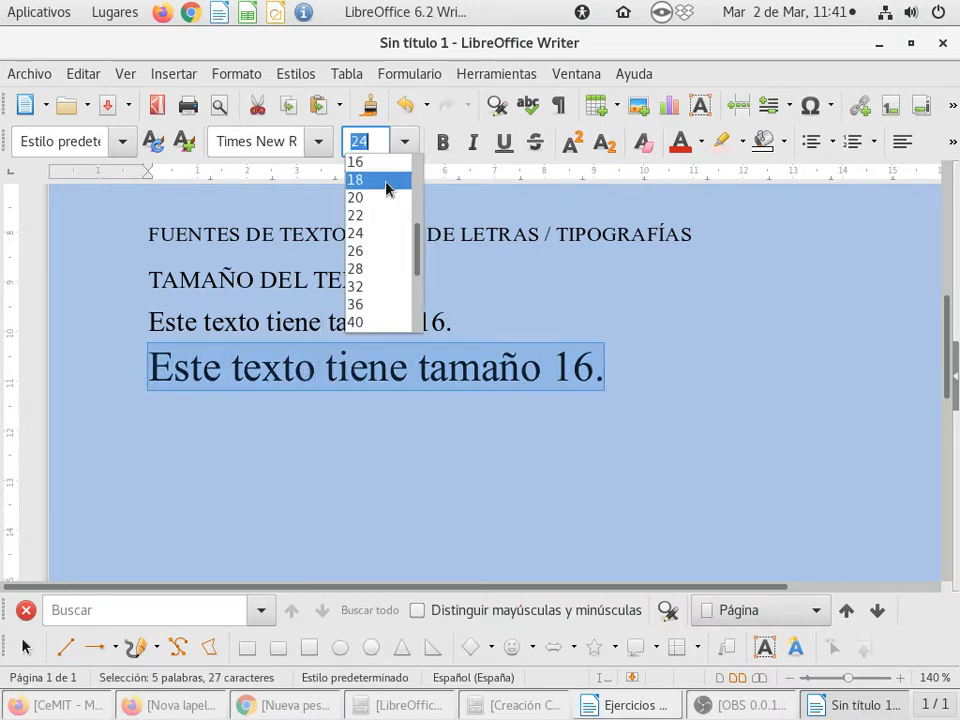
scroll(388, 189, up, 2)
click(377, 269)
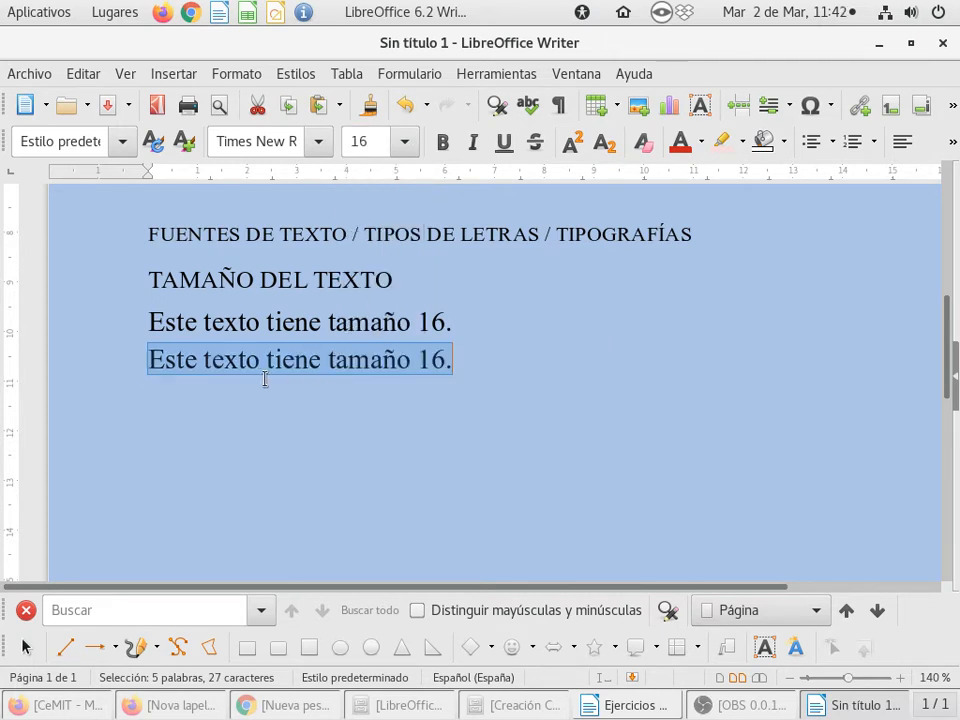
Copy the second size 16 sample line and paste it as a third line directly beneath.
click(489, 360)
drag(489, 360, 78, 360)
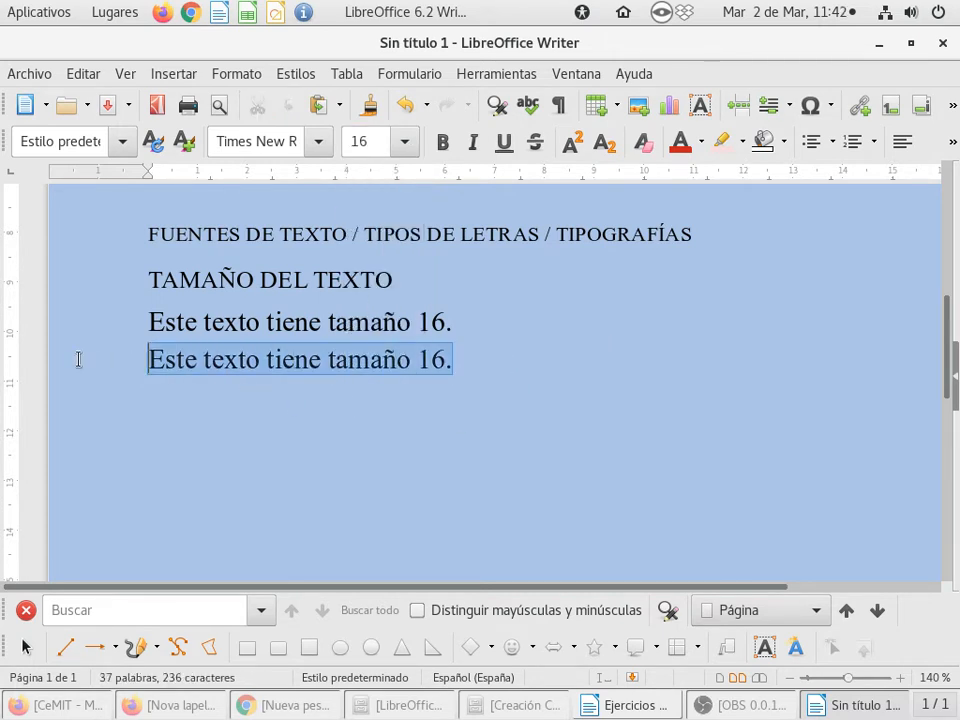
click(188, 390)
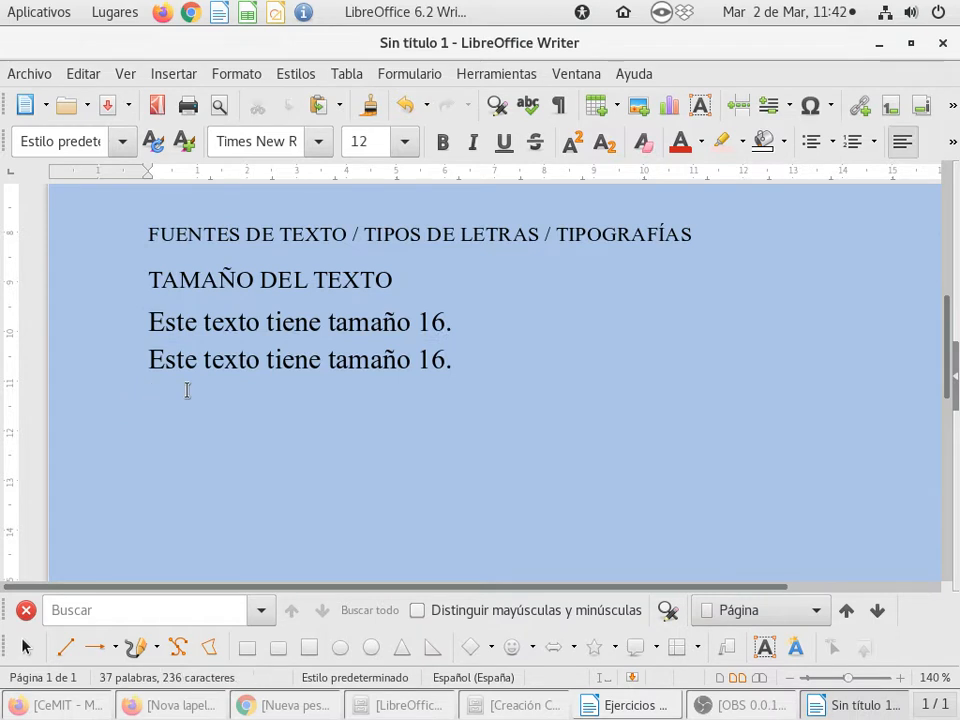
key(ctrl+v)
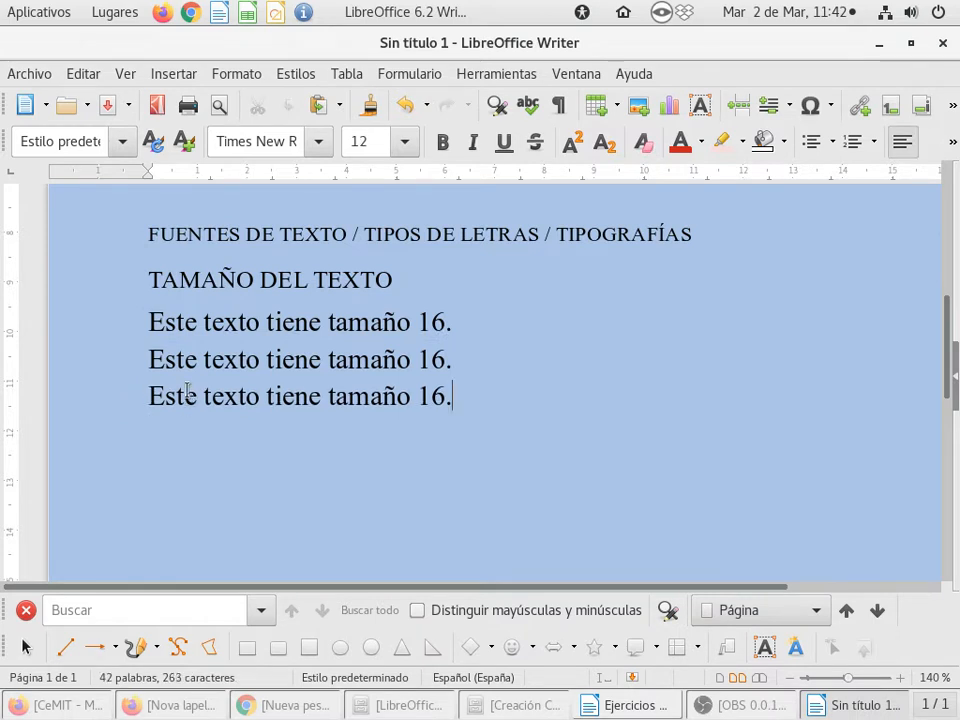
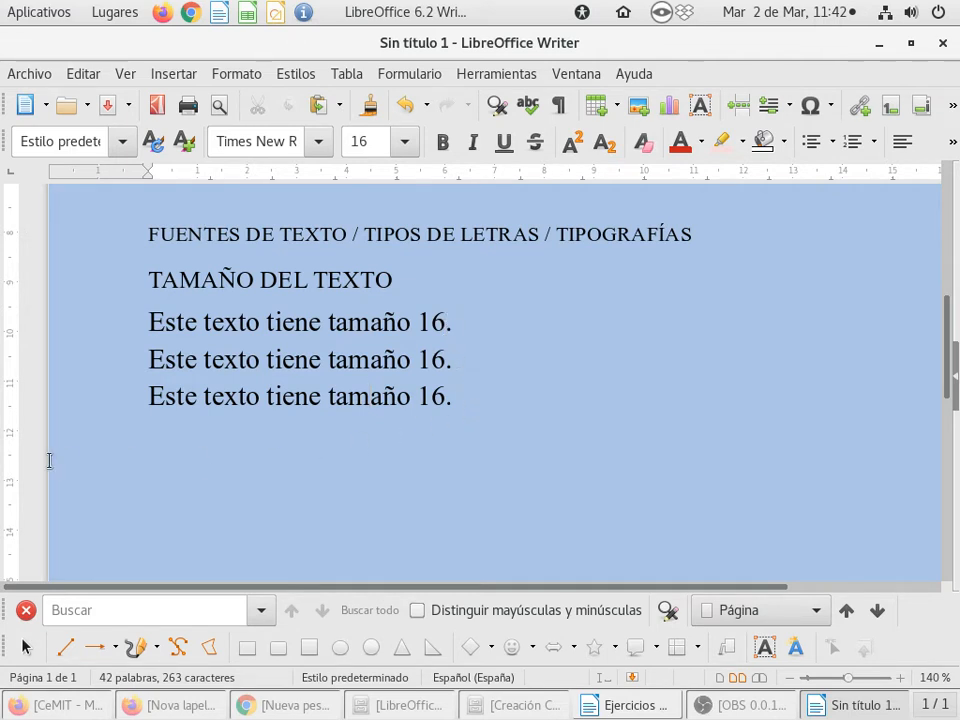
Apply the Noto Serif Light font to the second "Este texto tiene tamaño 16." line.
triple_click(258, 359)
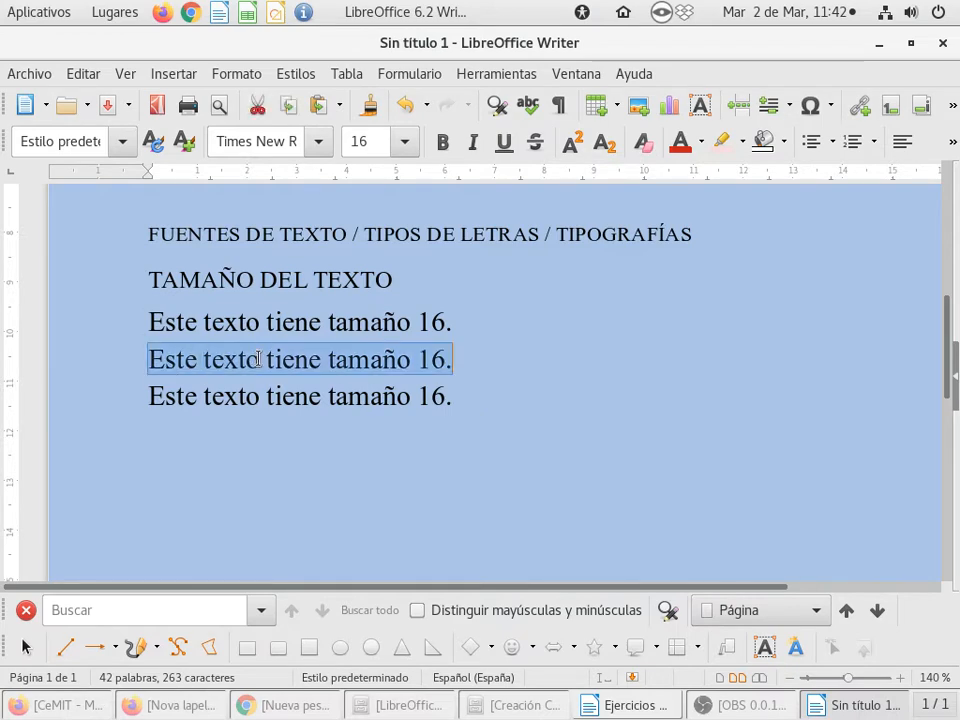
click(318, 141)
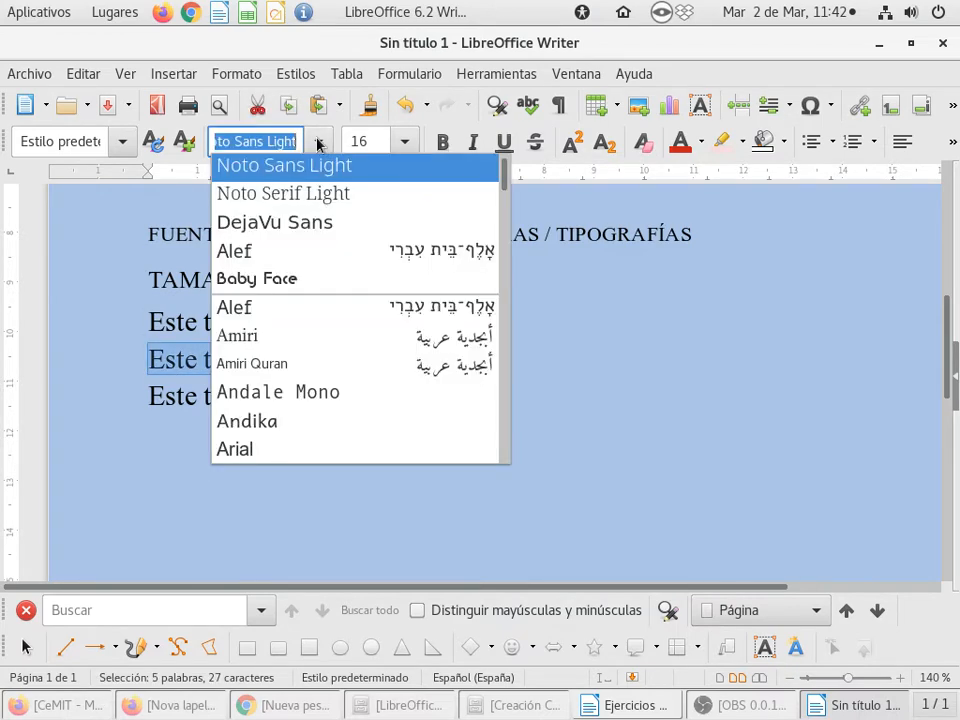
click(293, 195)
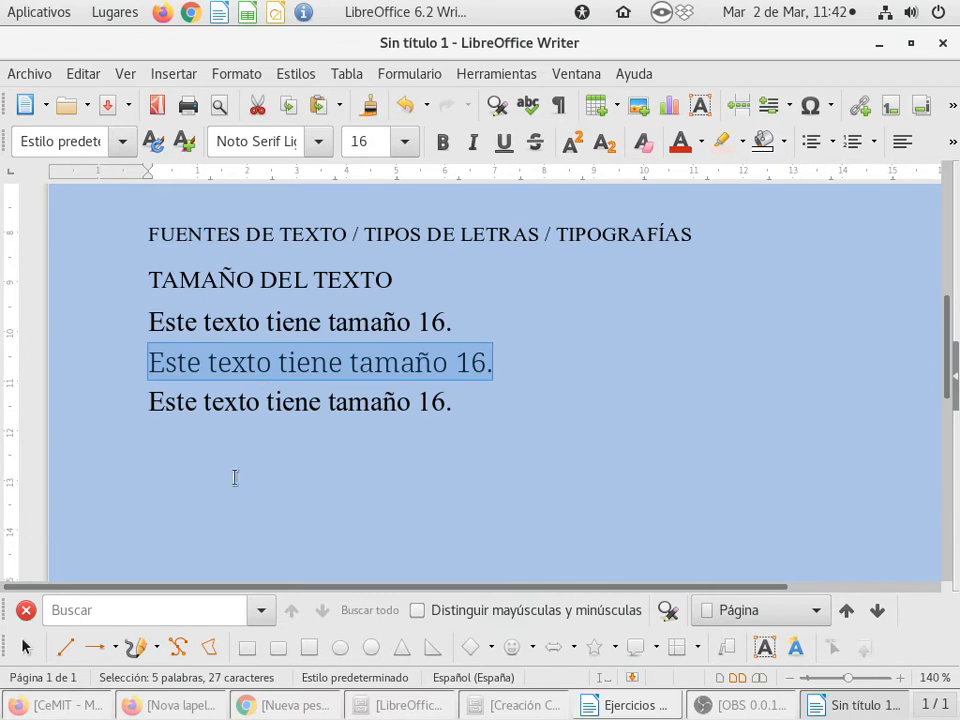
Change the font of the third "Este texto tiene tamaño 16." line to Alef.
triple_click(232, 401)
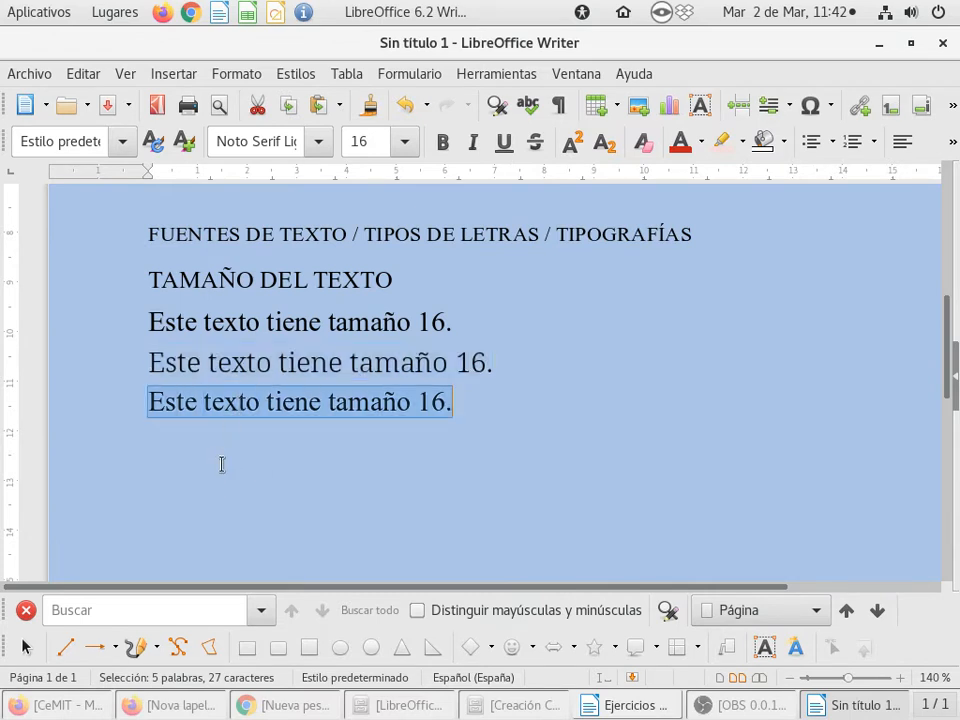
click(316, 142)
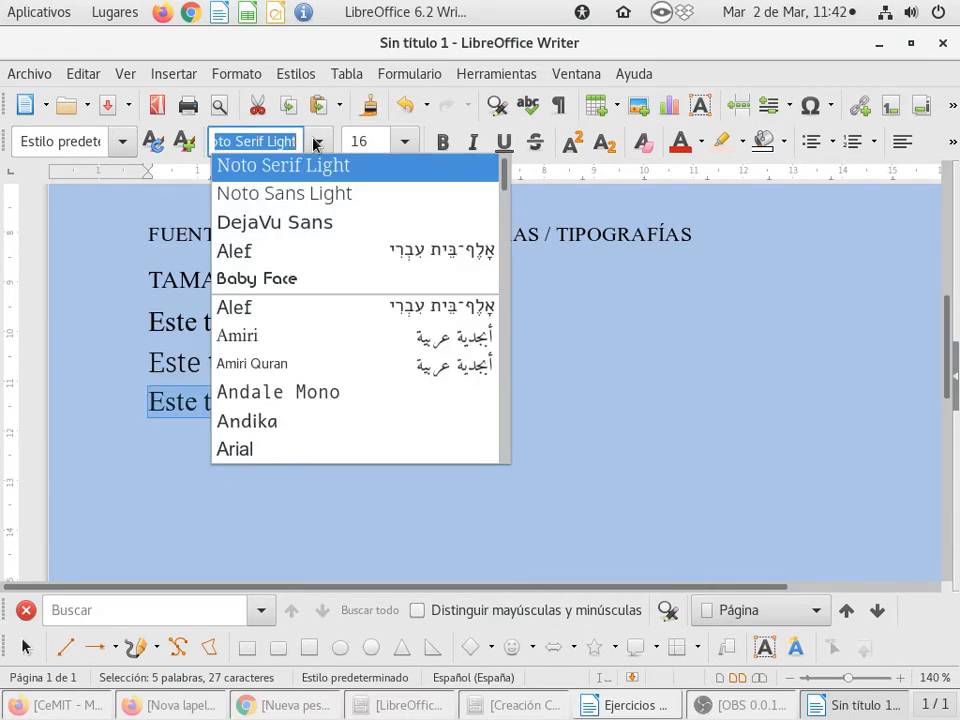
click(306, 256)
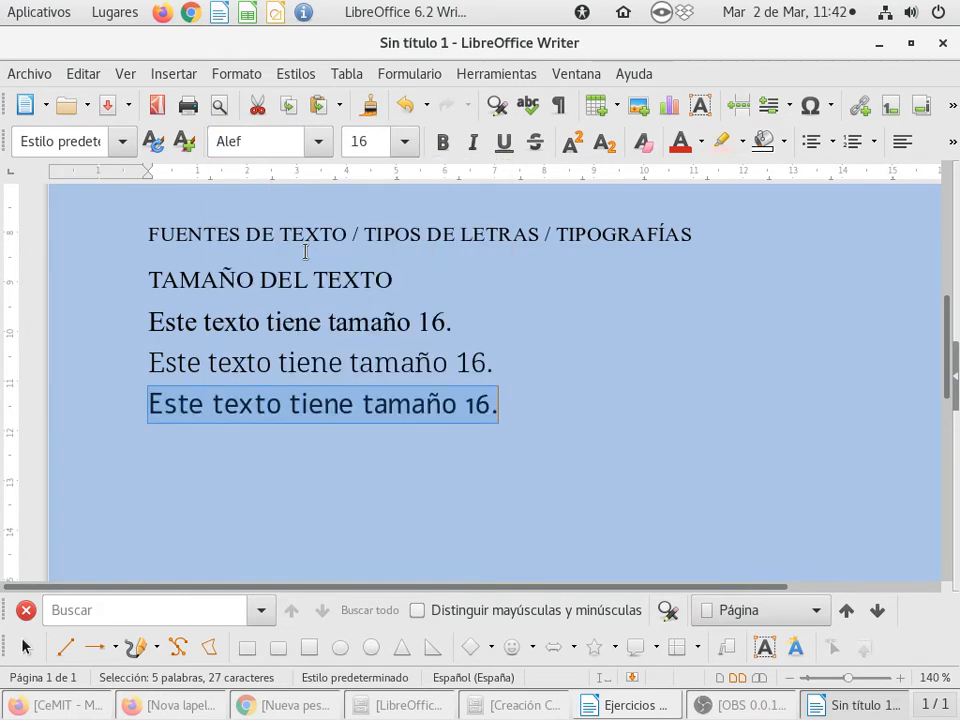
click(277, 362)
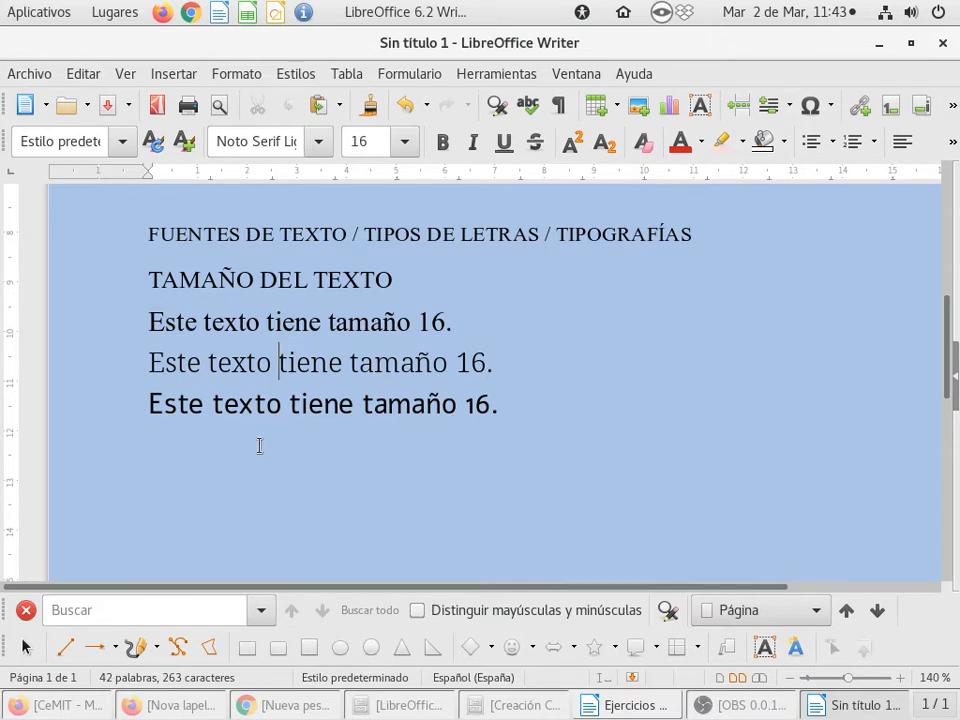
key(Down)
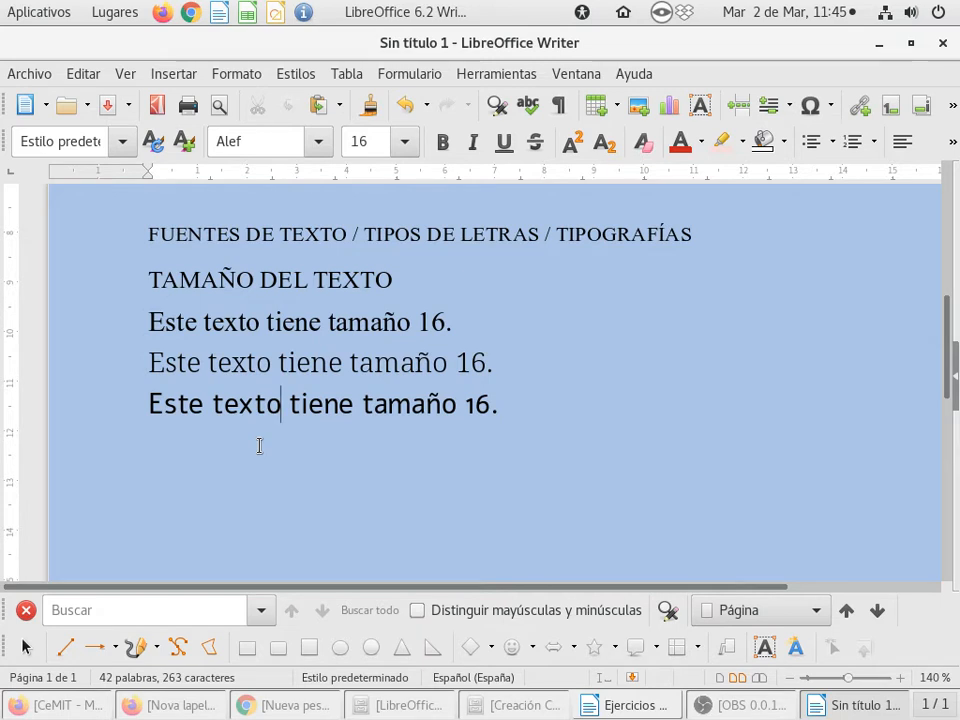
Set the font size of the second sample line to 16,5.
click(371, 143)
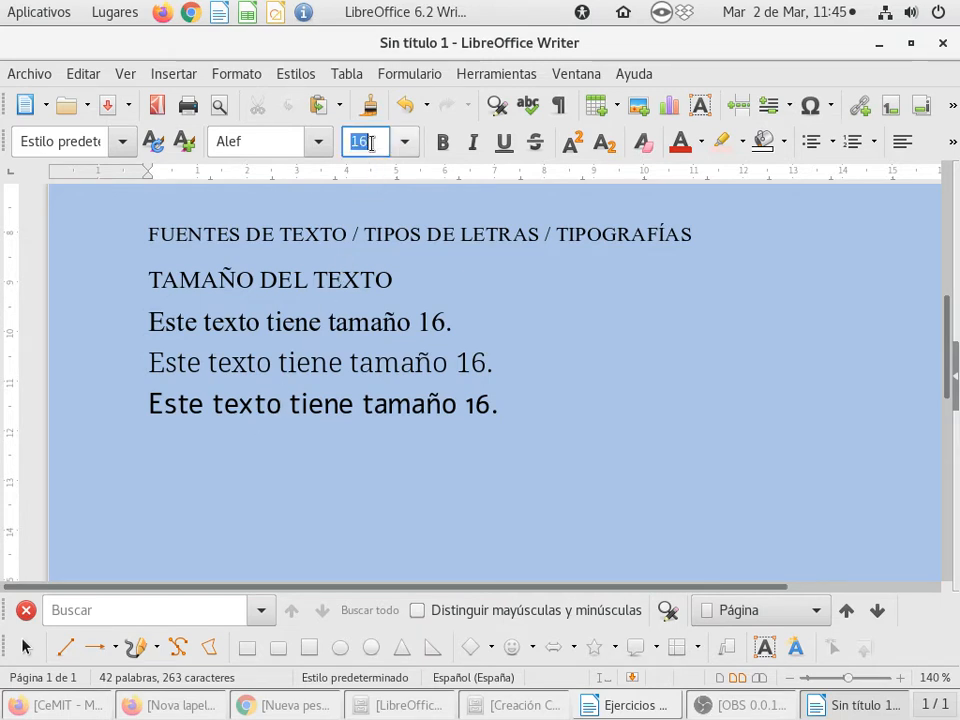
triple_click(336, 360)
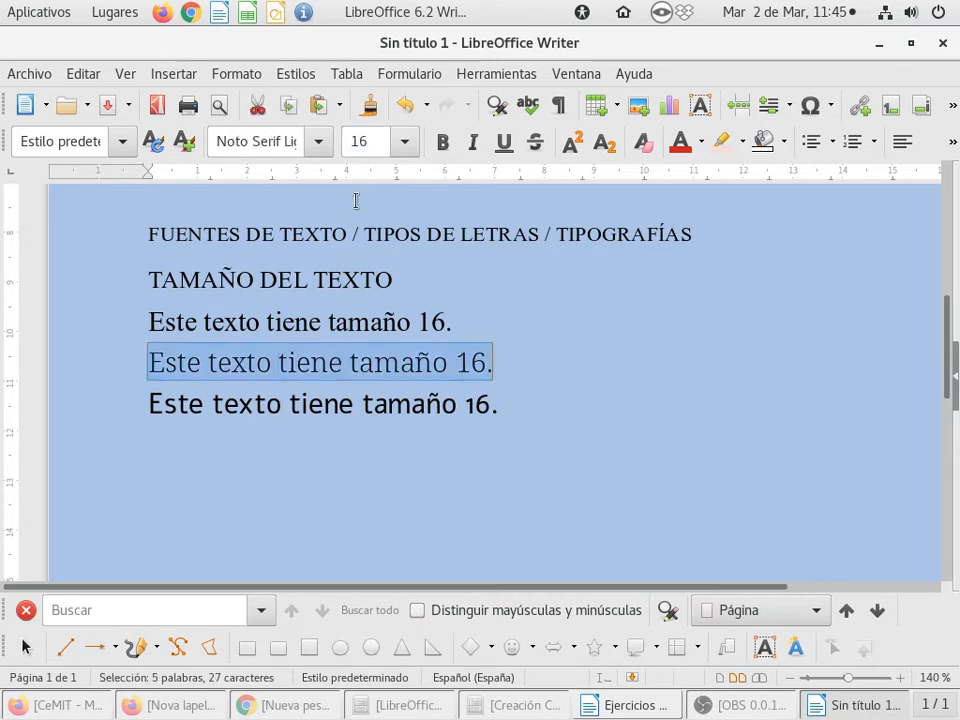
click(368, 140)
text(1)
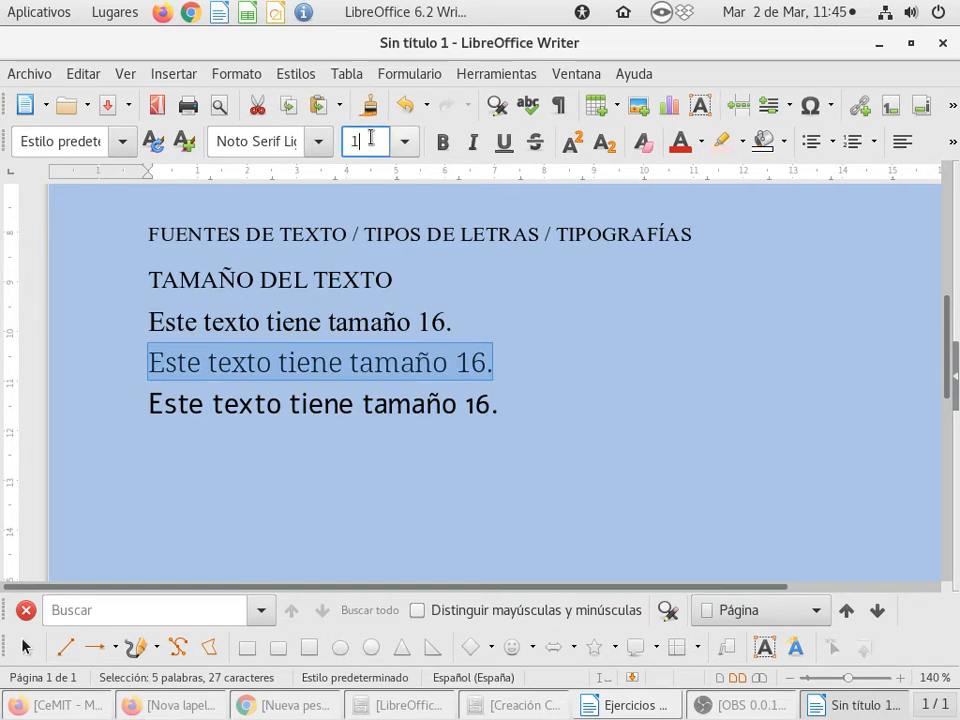
text(6,5)
key(Return)
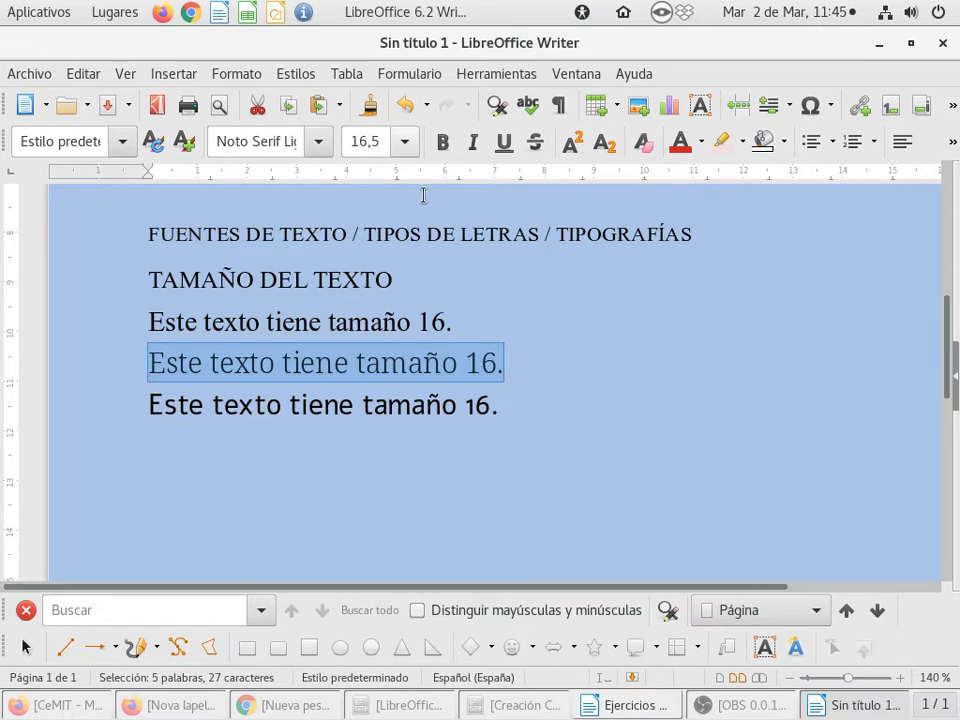
Undo and redo the second sample line's font size change three times to compare both sizes.
click(406, 106)
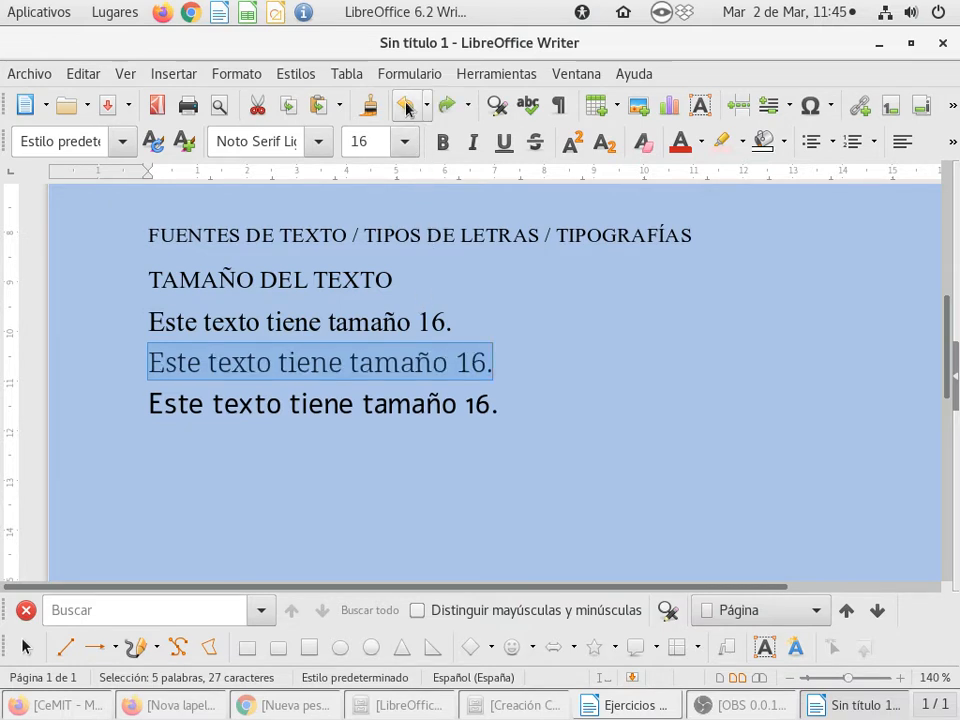
click(449, 104)
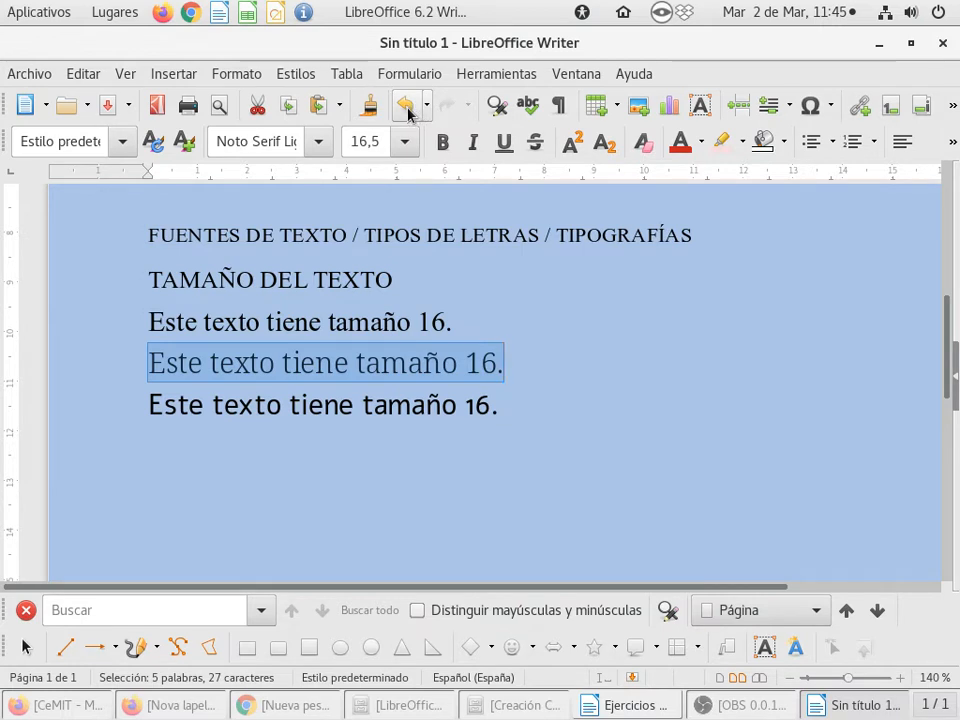
click(405, 106)
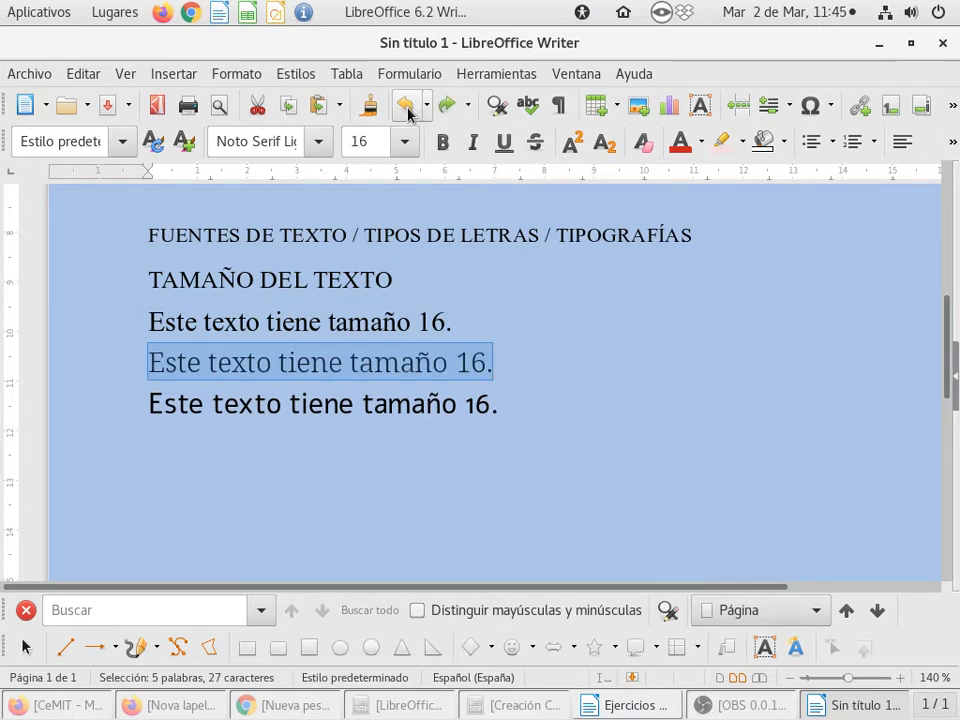
click(446, 104)
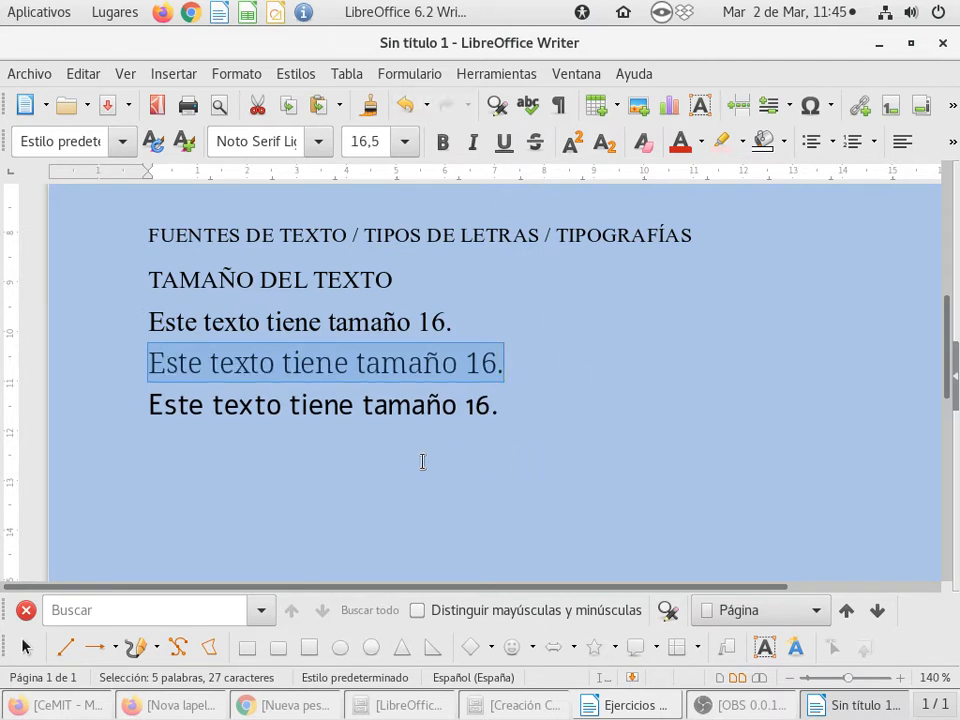
click(407, 107)
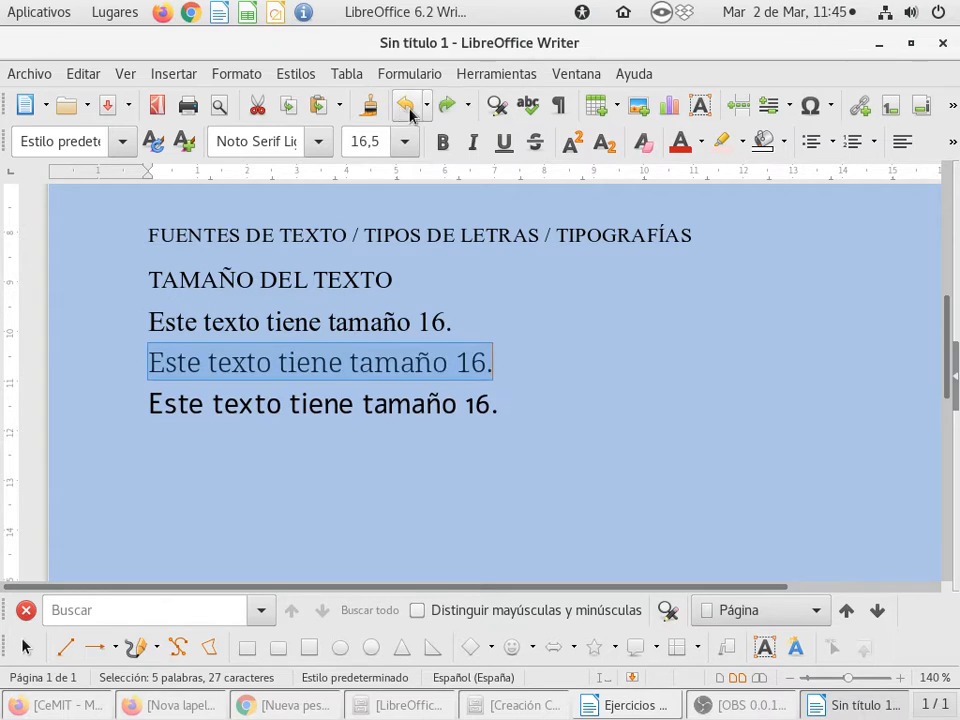
click(446, 104)
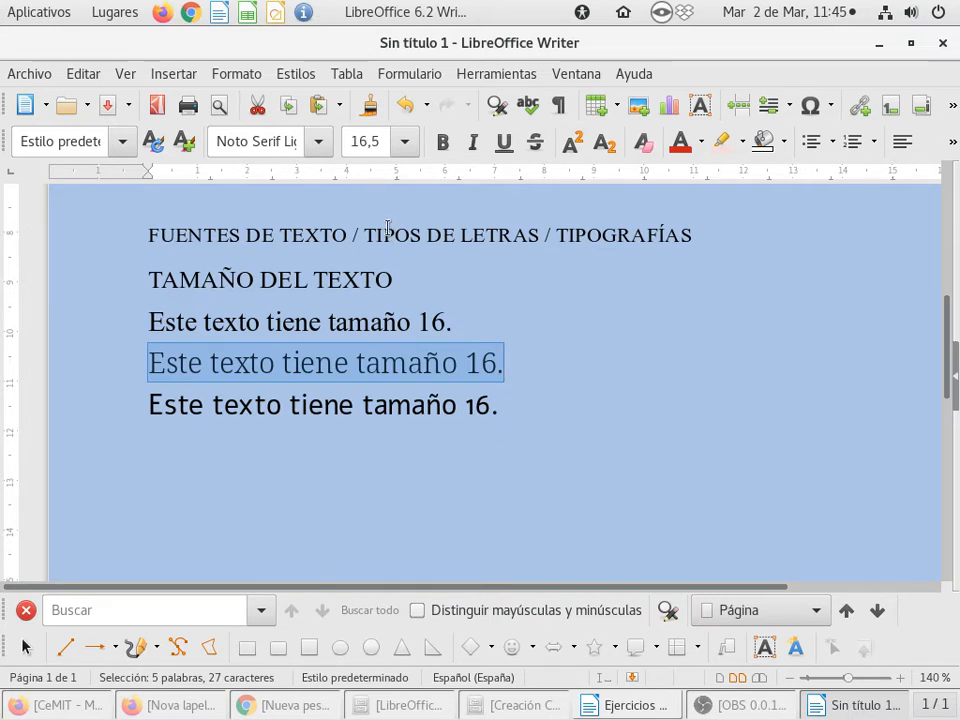
Set the font size of the second sample line to 16,2.
click(372, 141)
click(375, 140)
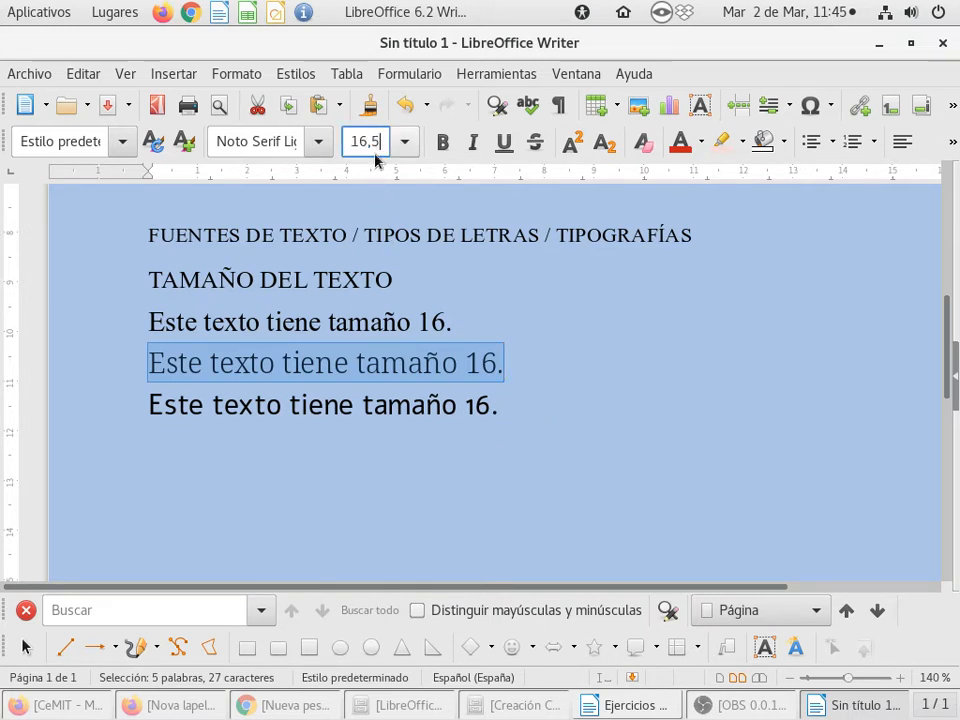
key(BackSpace)
key(Return)
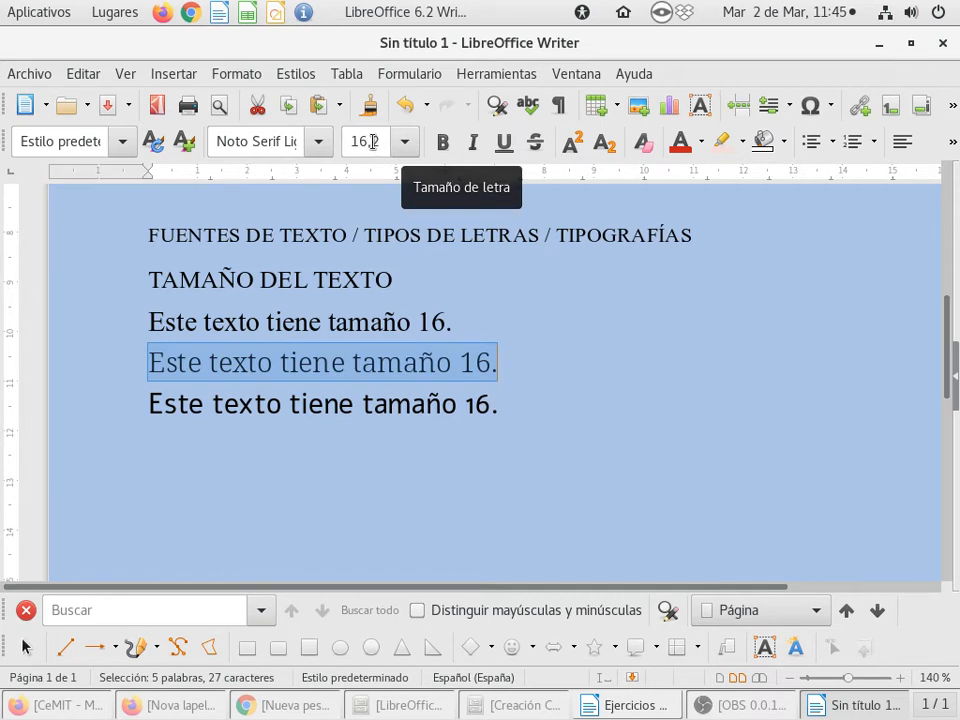
Set the font size of the second sample line to 16,3.
click(382, 139)
click(383, 142)
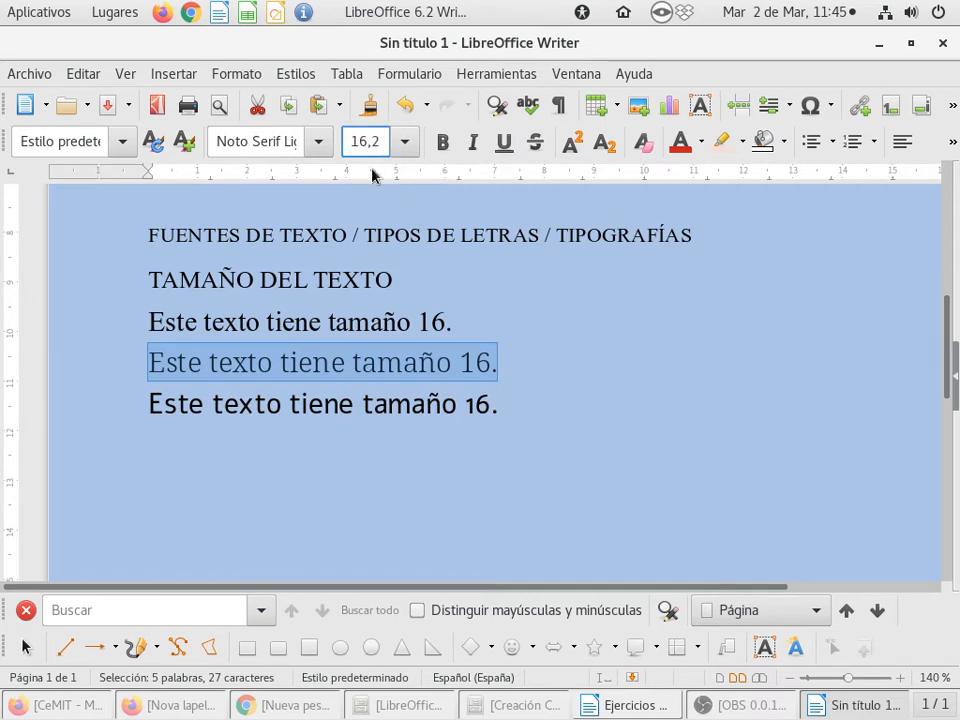
key(BackSpace)
text(3)
key(Return)
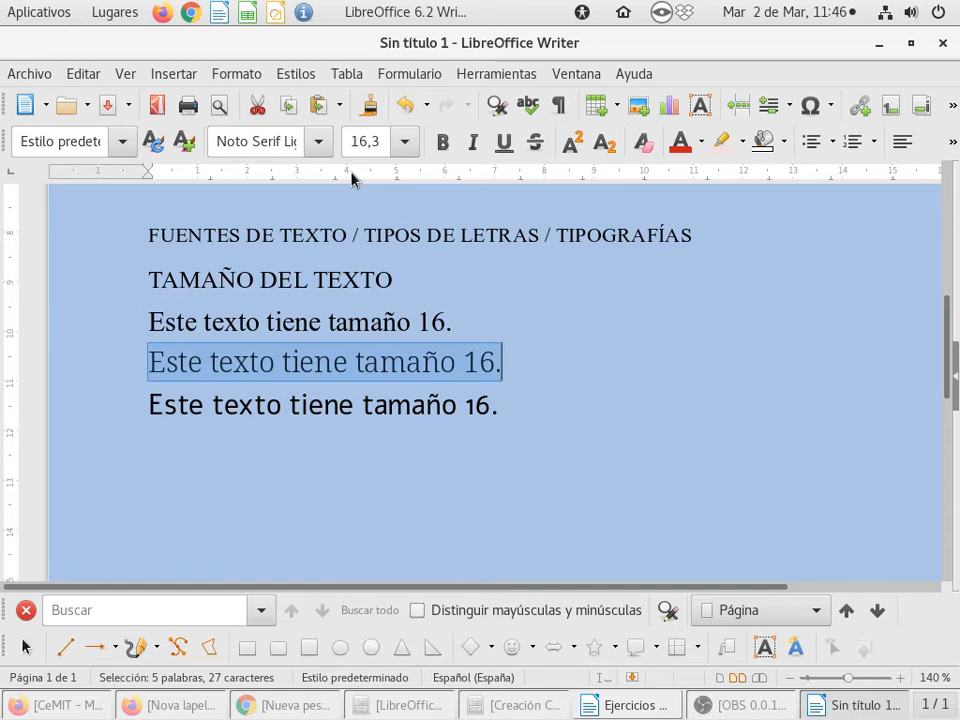
Add a new line below the third sample line and write "AAAAAAABBBBB" in the Baby Face font.
click(544, 388)
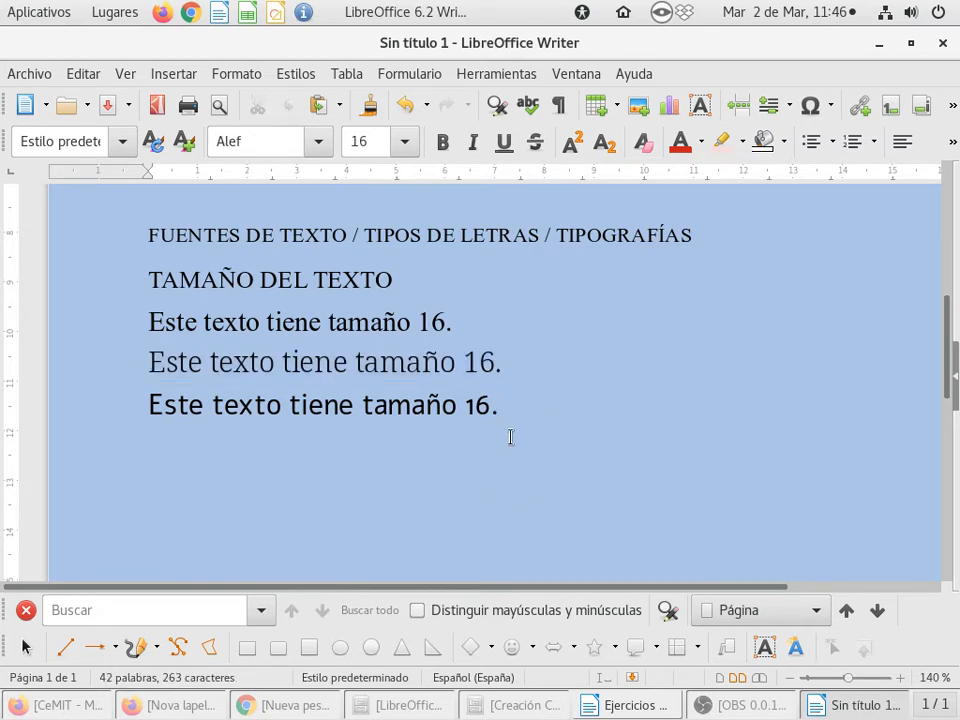
key(Return)
click(319, 141)
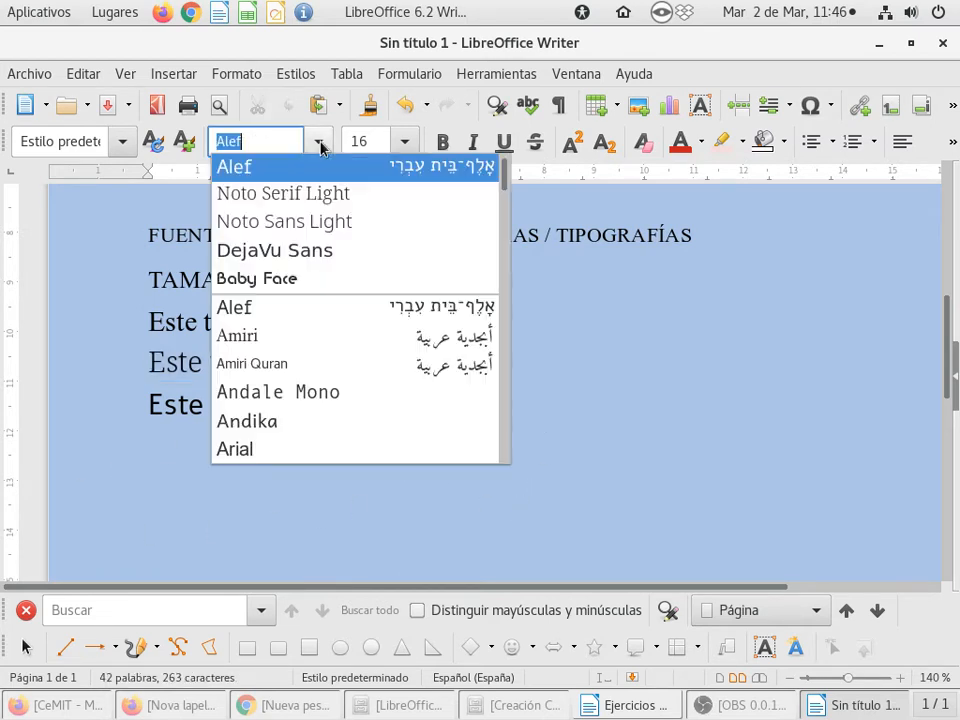
click(333, 280)
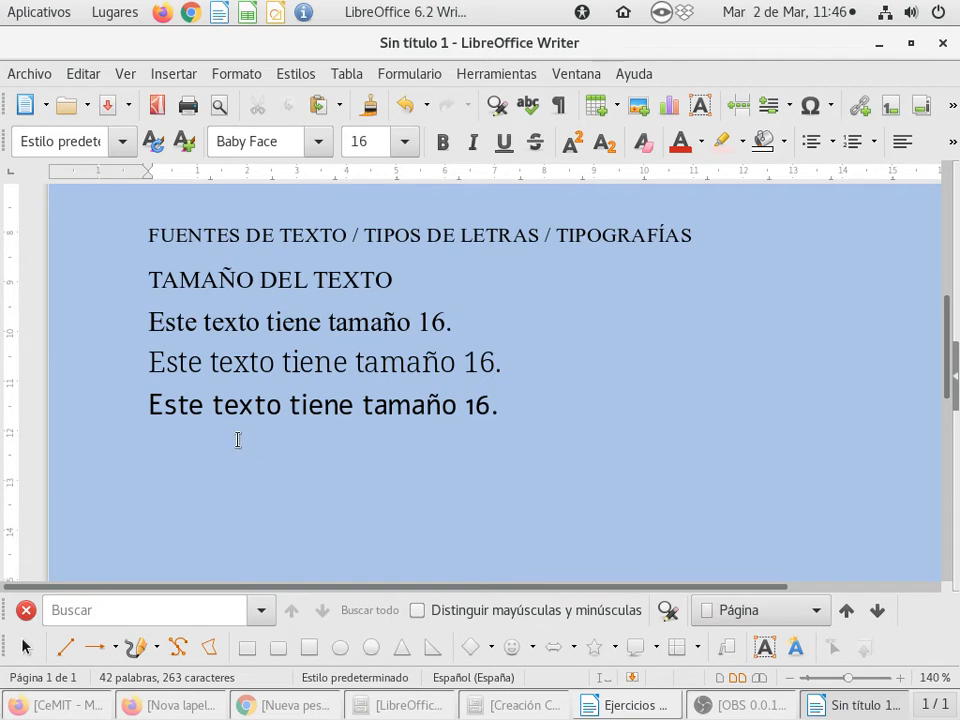
text(AAAAAAA)
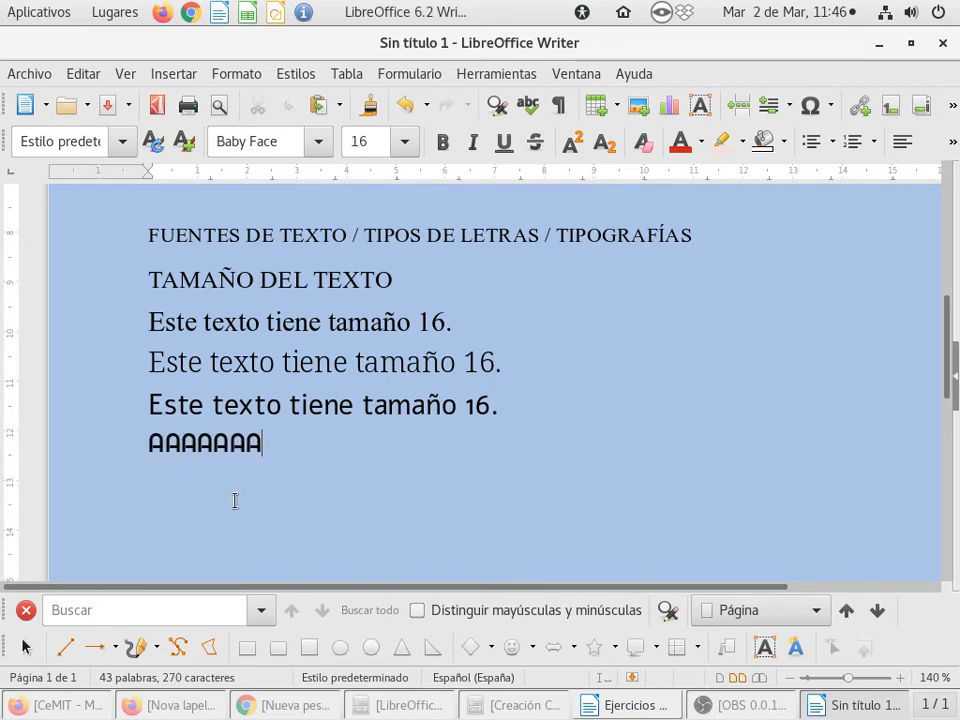
text(ABBBBB)
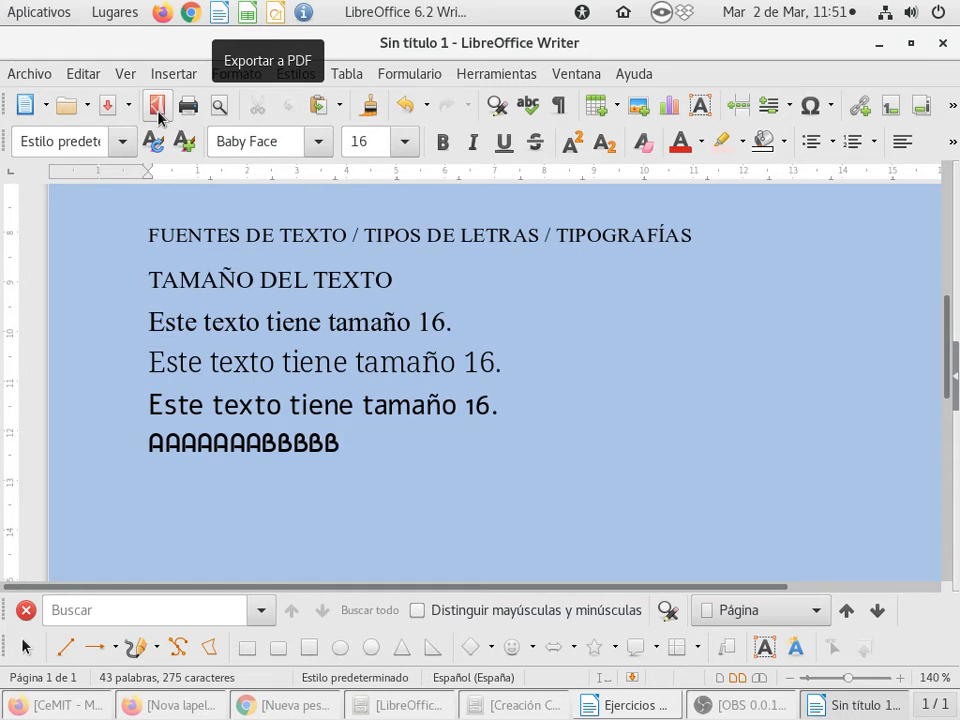
Write the heading "CONTENIDO ATRACTIVO" on a new line below the font samples, followed by a line break.
scroll(94, 193, down, 4)
click(225, 332)
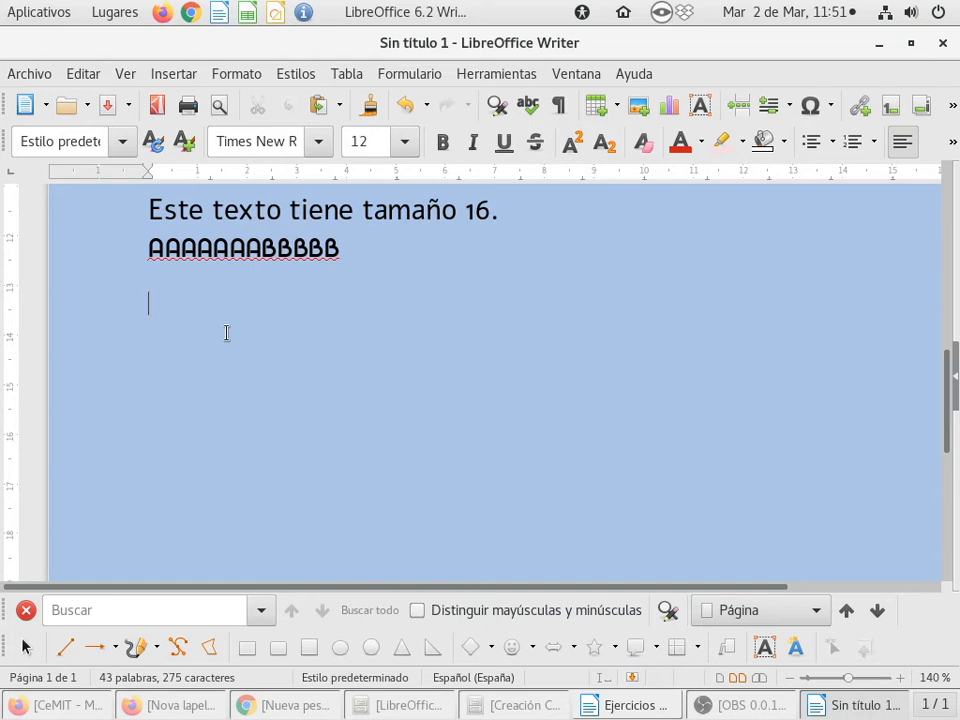
key(Return)
text(CONTENIDO A)
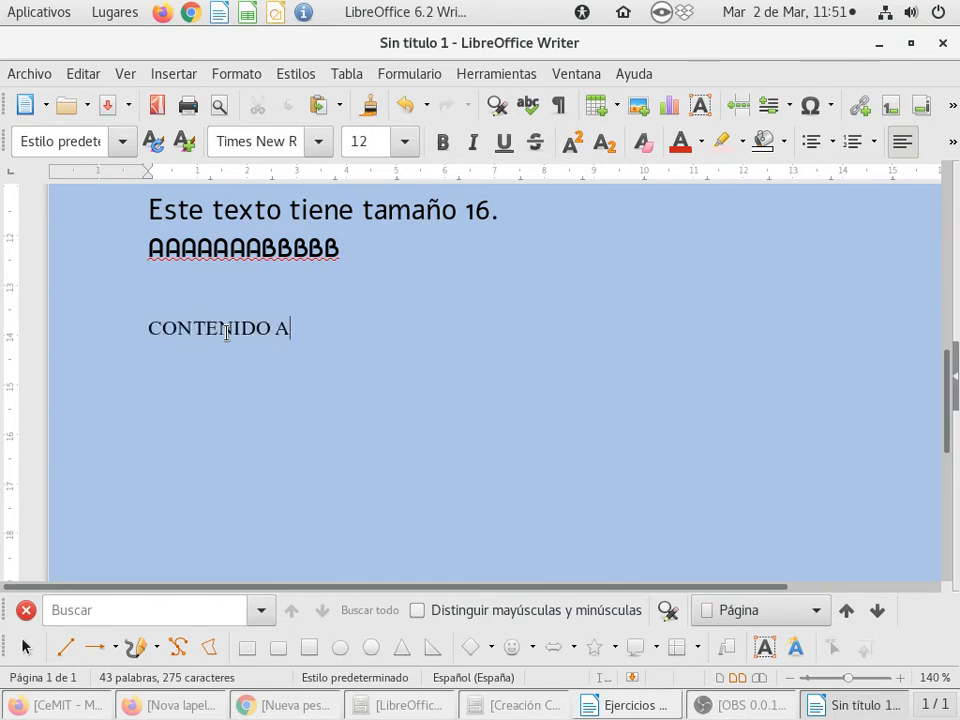
text(TRACTRI)
key(BackSpace)
key(BackSpace)
text(IV)
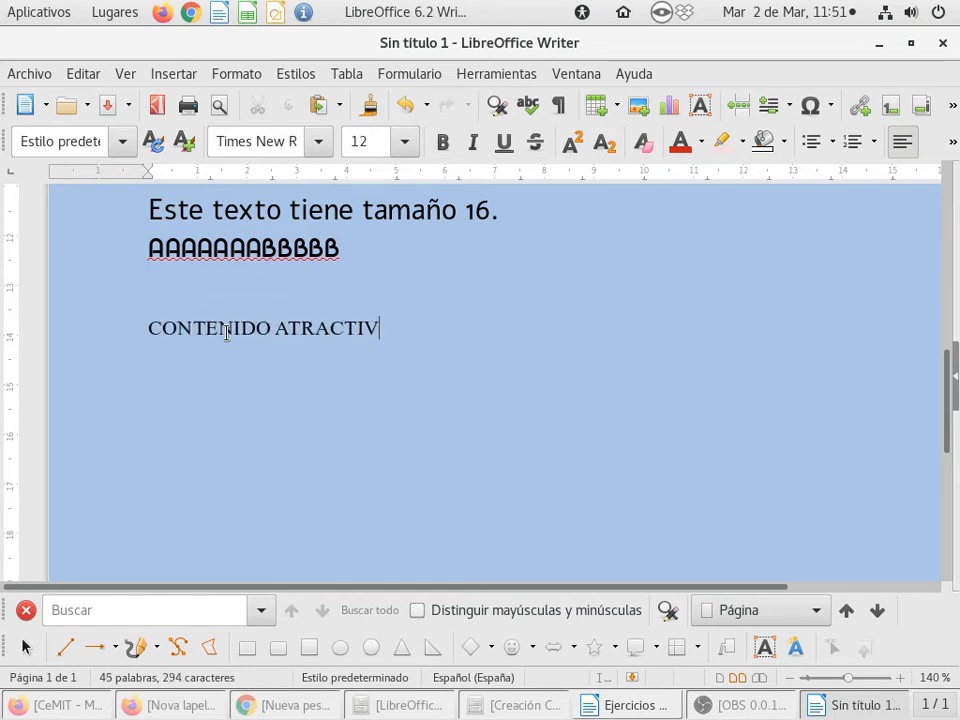
text(O)
key(Return)
Switch to Ejercicios Writer 1.doc and place the cursor at the CARTA COMERCIAL letter on page 1.
click(632, 706)
scroll(500, 523, up, 3)
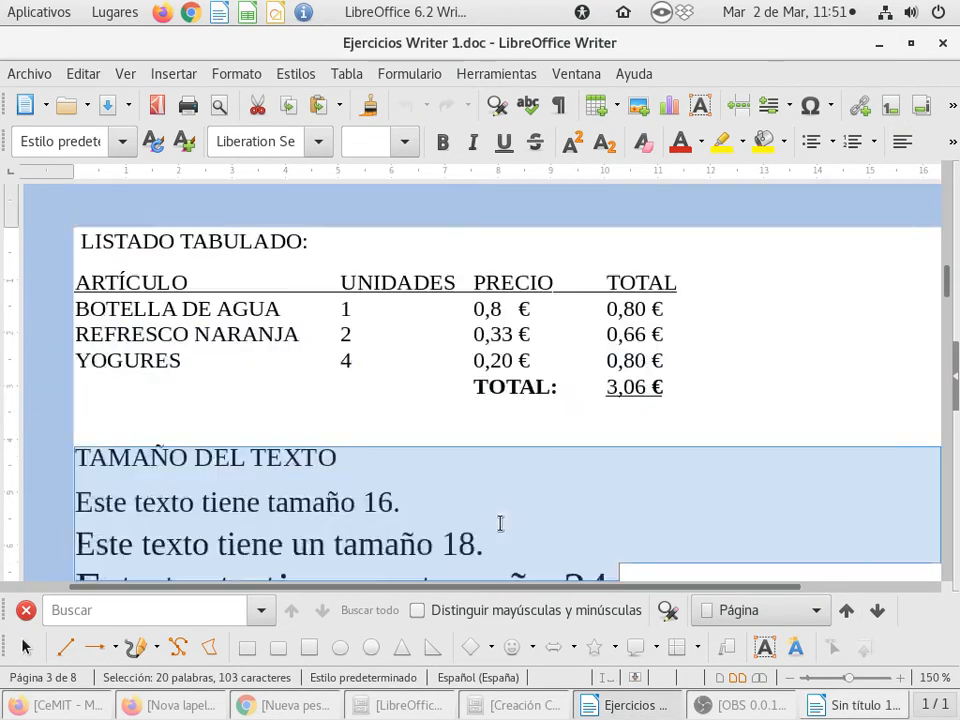
scroll(500, 523, up, 20)
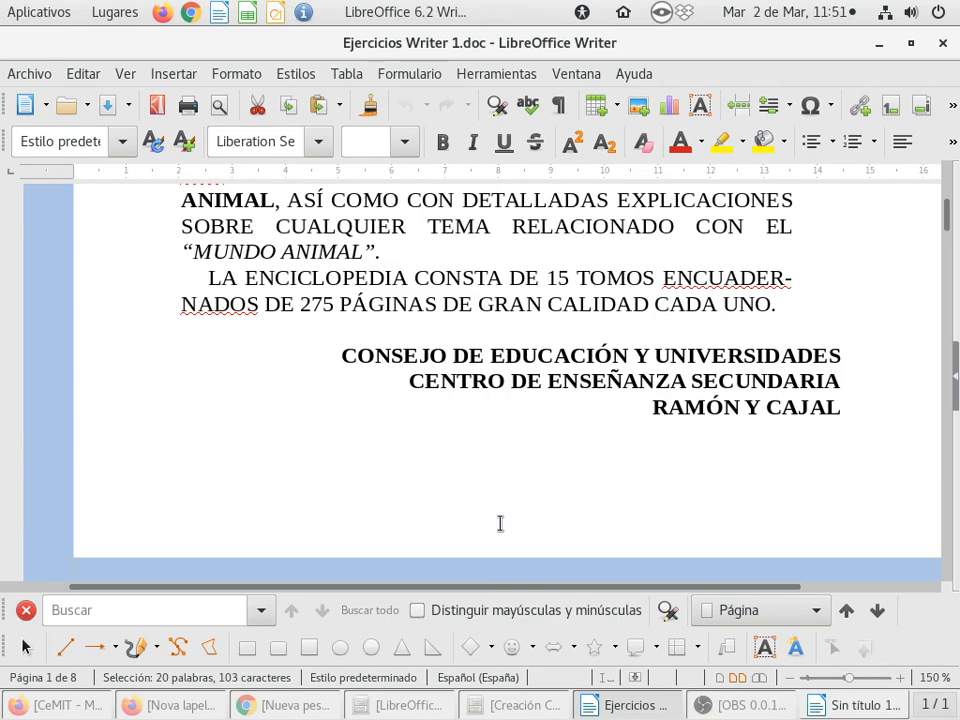
scroll(500, 523, up, 9)
scroll(500, 523, down, 3)
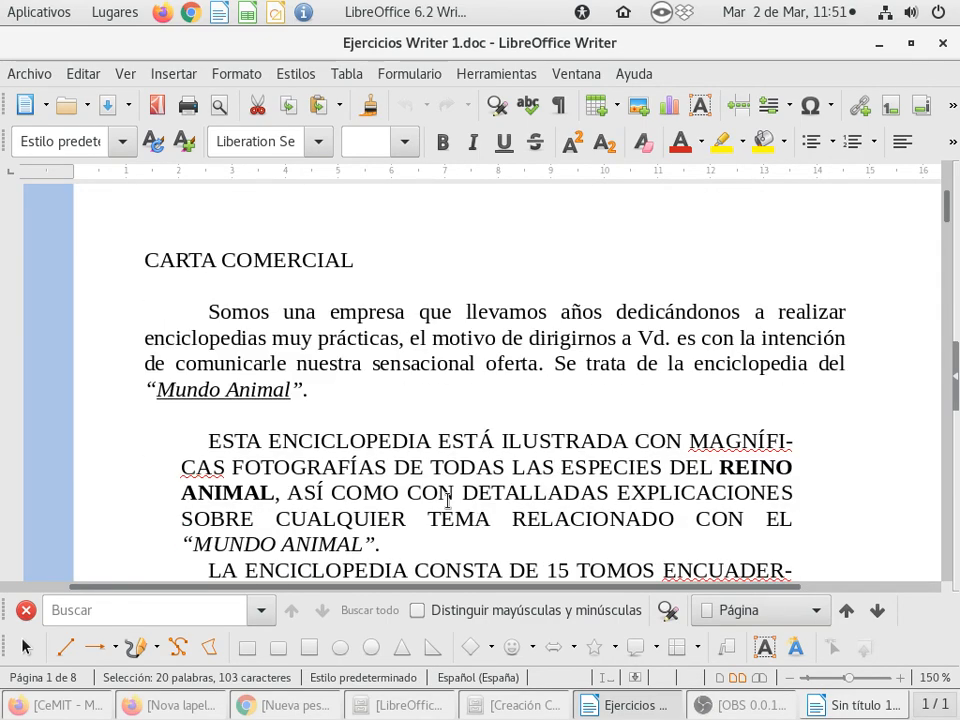
click(400, 442)
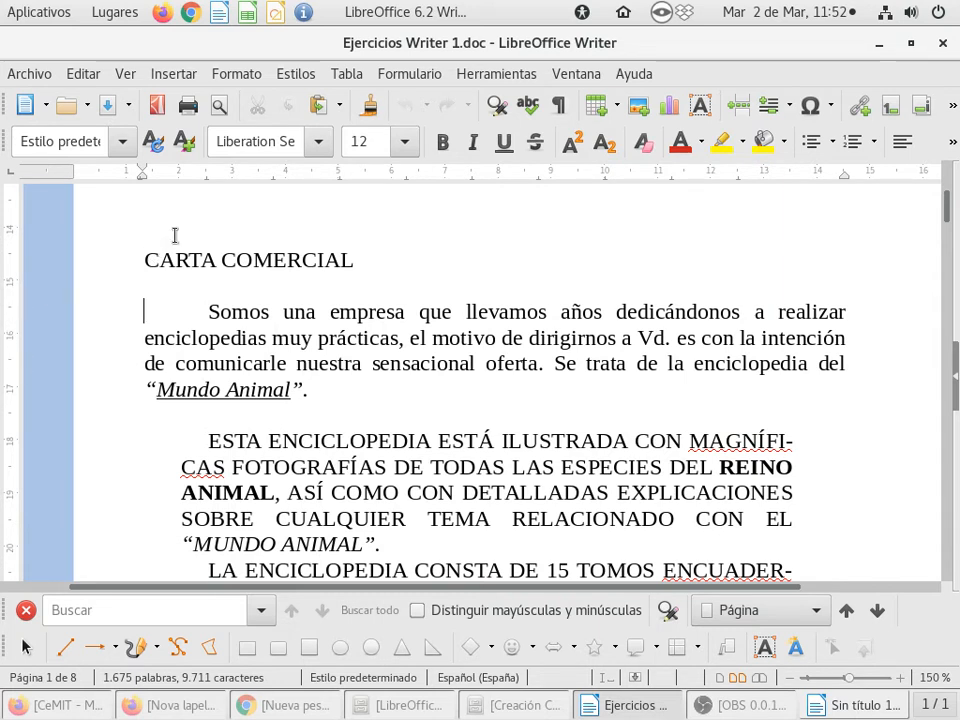
click(198, 283)
click(210, 242)
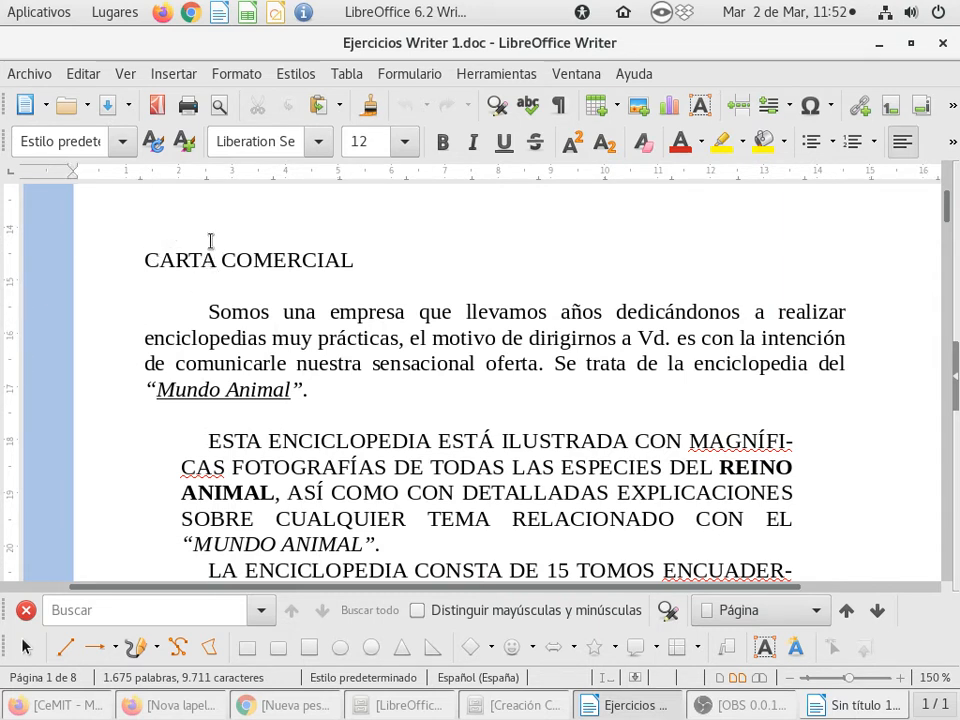
Examine the paragraph layout and text emphasis of the CARTA COMERCIAL letter, from its heading to the encyclopedia description.
click(178, 282)
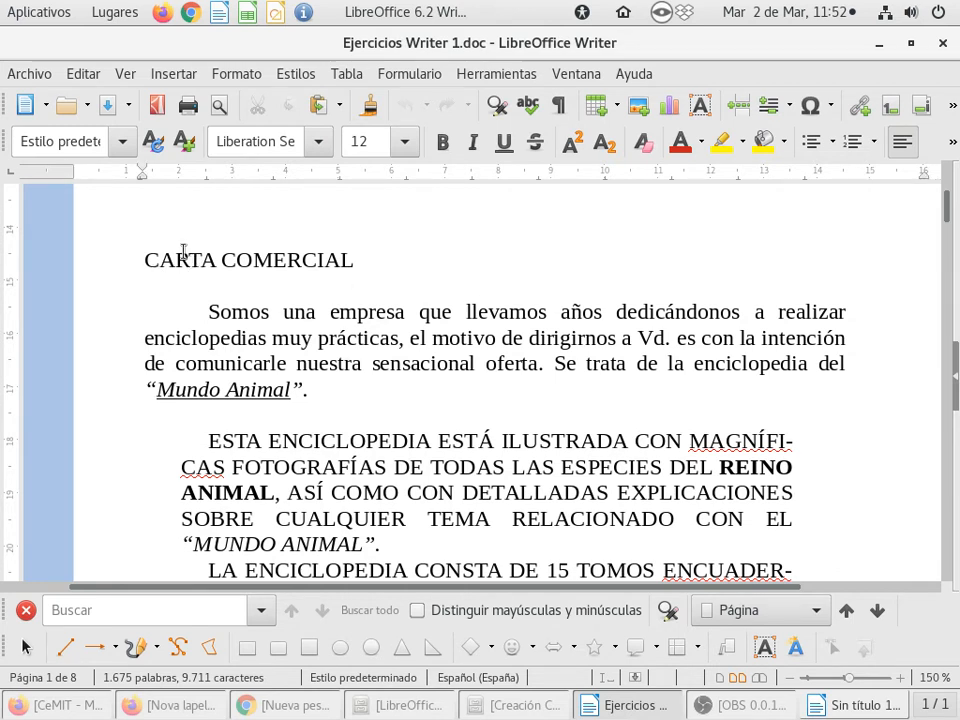
click(184, 249)
click(173, 286)
scroll(435, 306, down, 1)
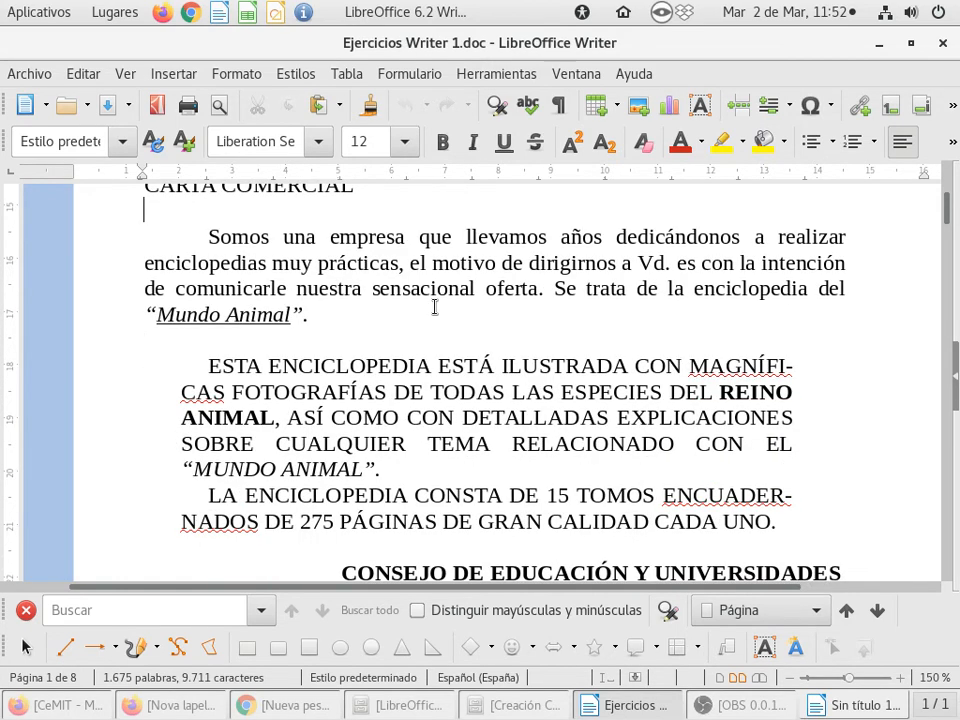
scroll(435, 306, down, 1)
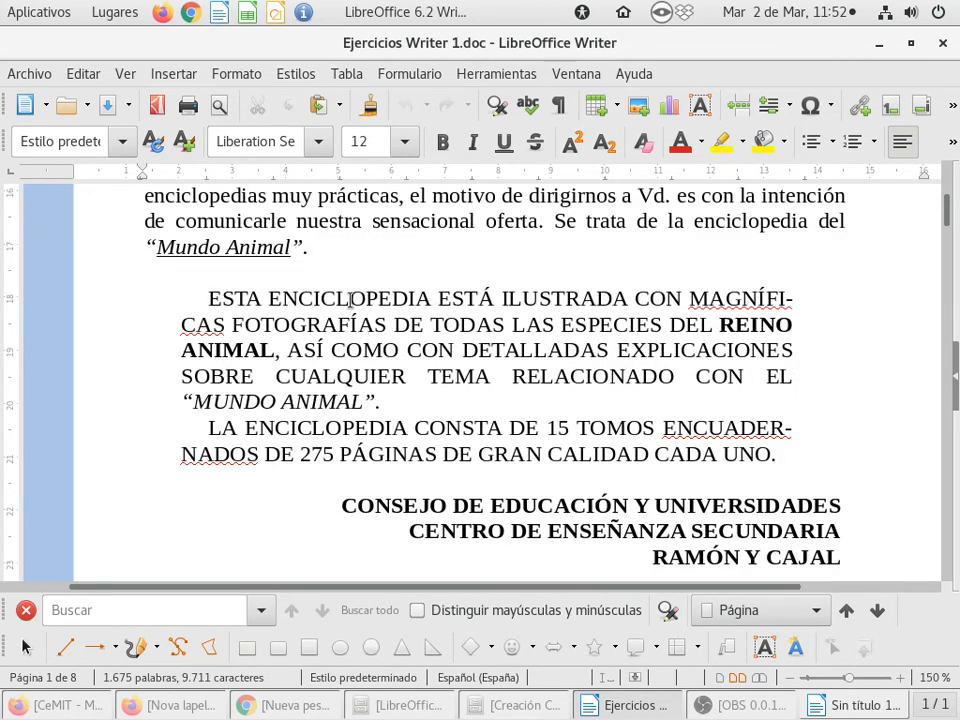
click(340, 351)
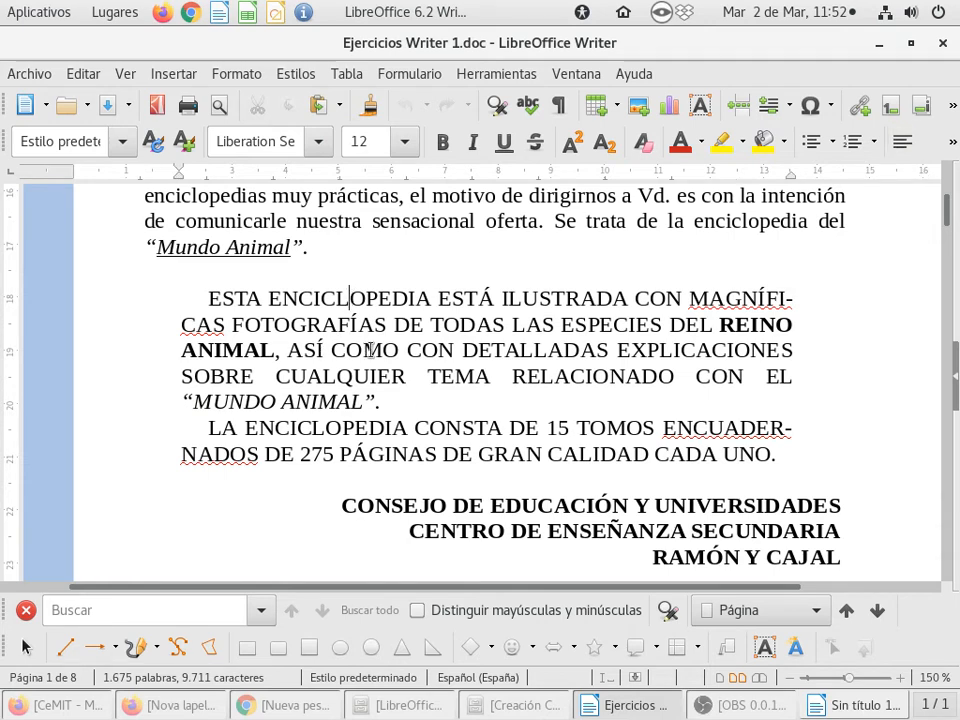
scroll(186, 243, up, 1)
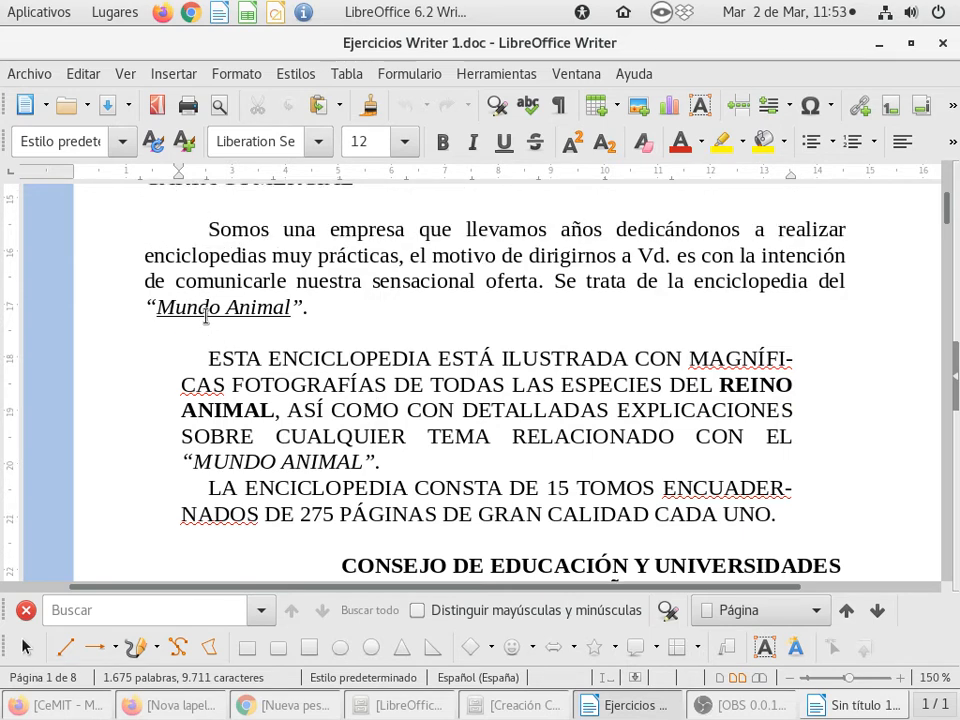
scroll(205, 317, up, 2)
scroll(205, 317, down, 1)
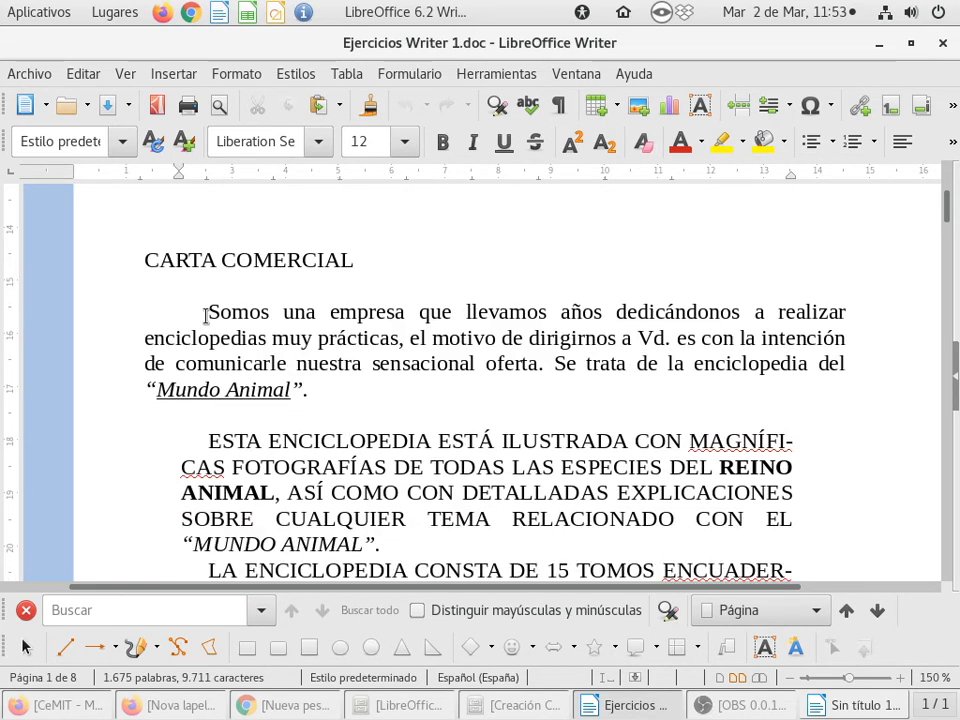
scroll(205, 315, down, 1)
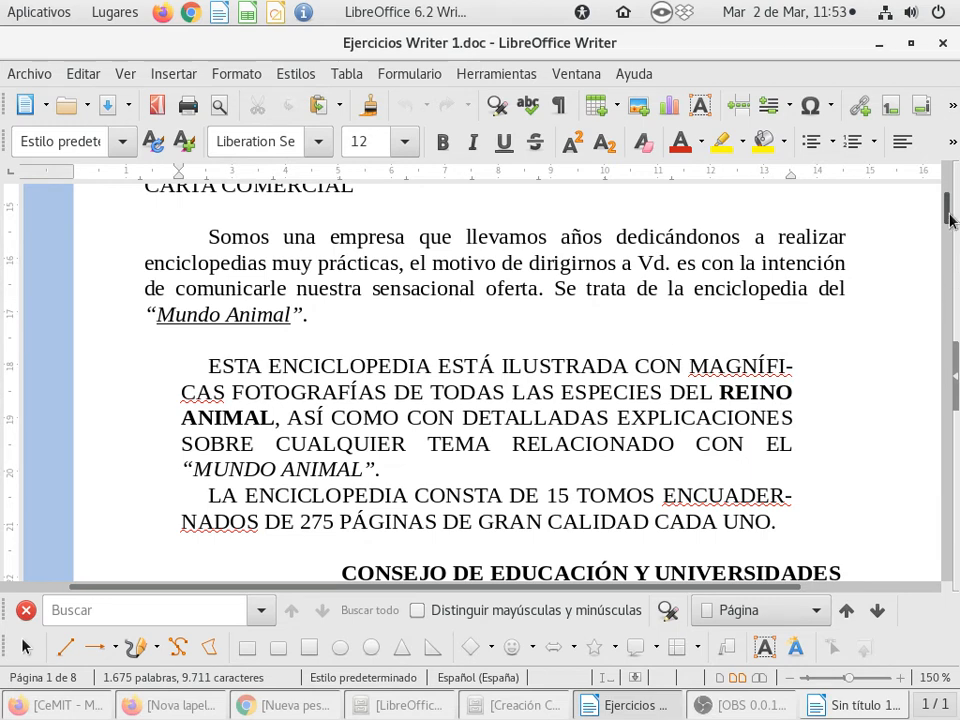
scroll(950, 220, up, 1)
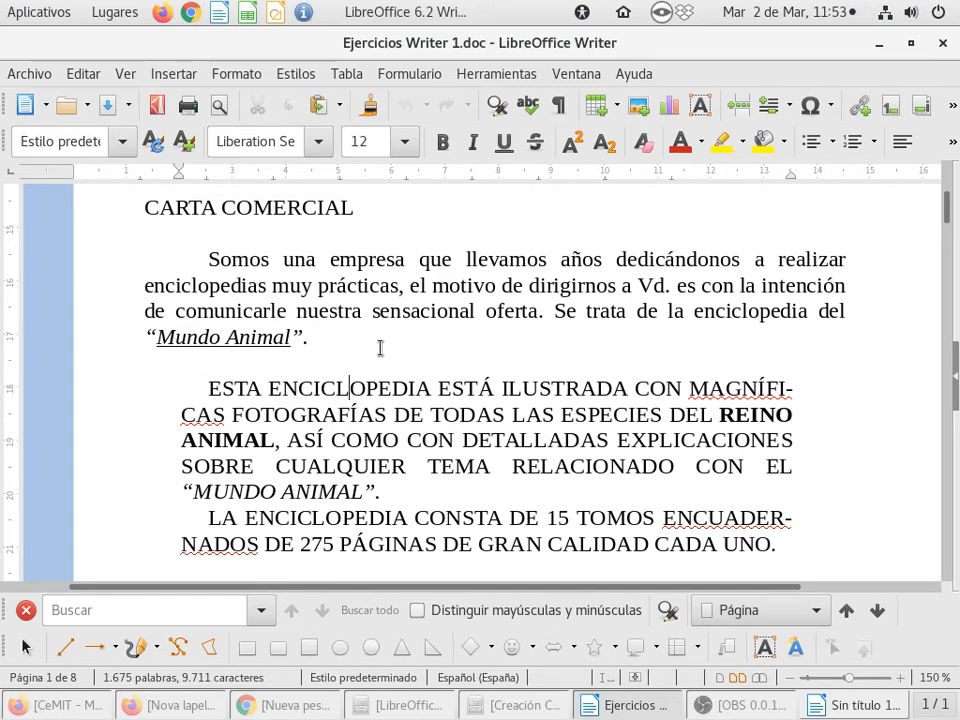
Try different left indents on the "ESTA ENCICLOPEDIA ESTÁ ILUSTRADA" paragraph, ending with its original indent restored.
click(385, 414)
click(426, 466)
key(Right)
click(355, 438)
drag(180, 180, 142, 186)
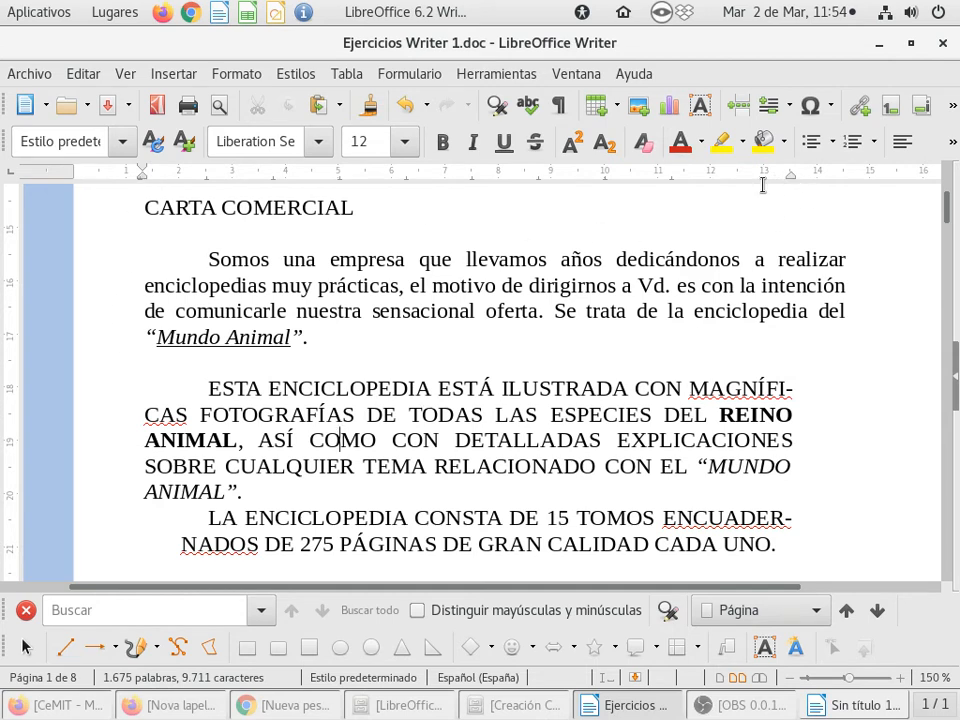
drag(145, 187, 189, 187)
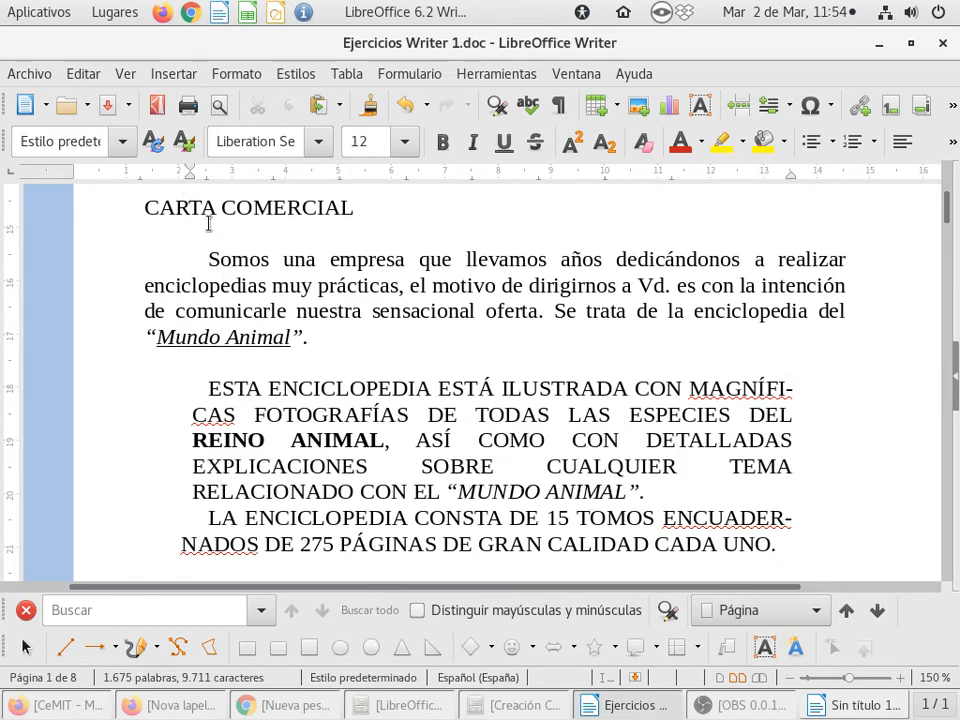
drag(191, 186, 180, 187)
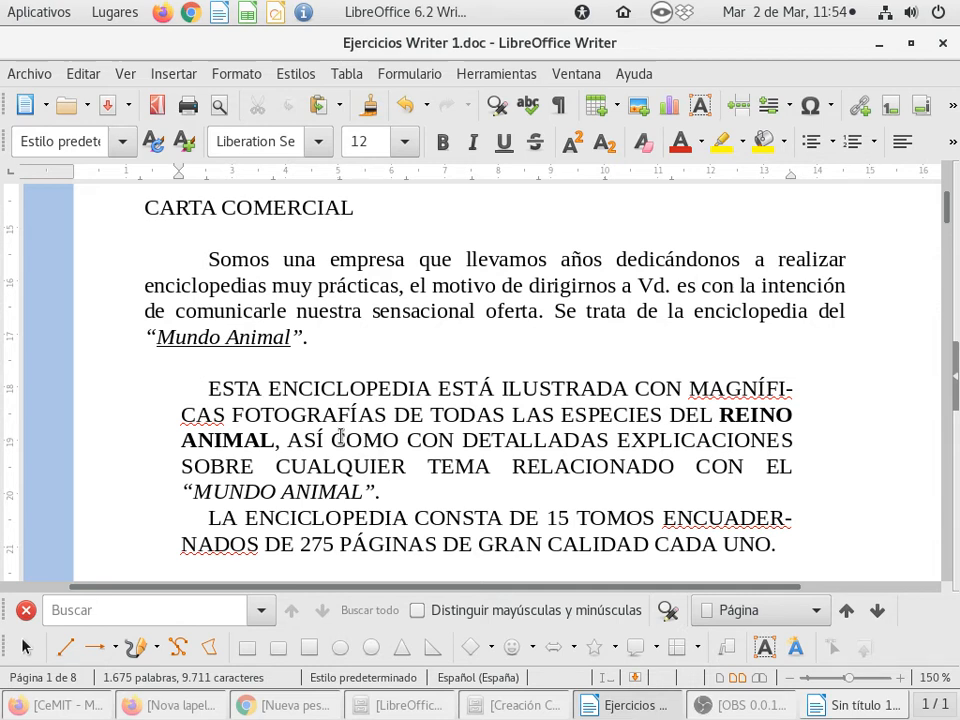
Look over the rest of the commercial letter and the ESCRITO OFICIAL certificate on page 2, including its centred heading.
click(363, 440)
scroll(472, 440, down, 1)
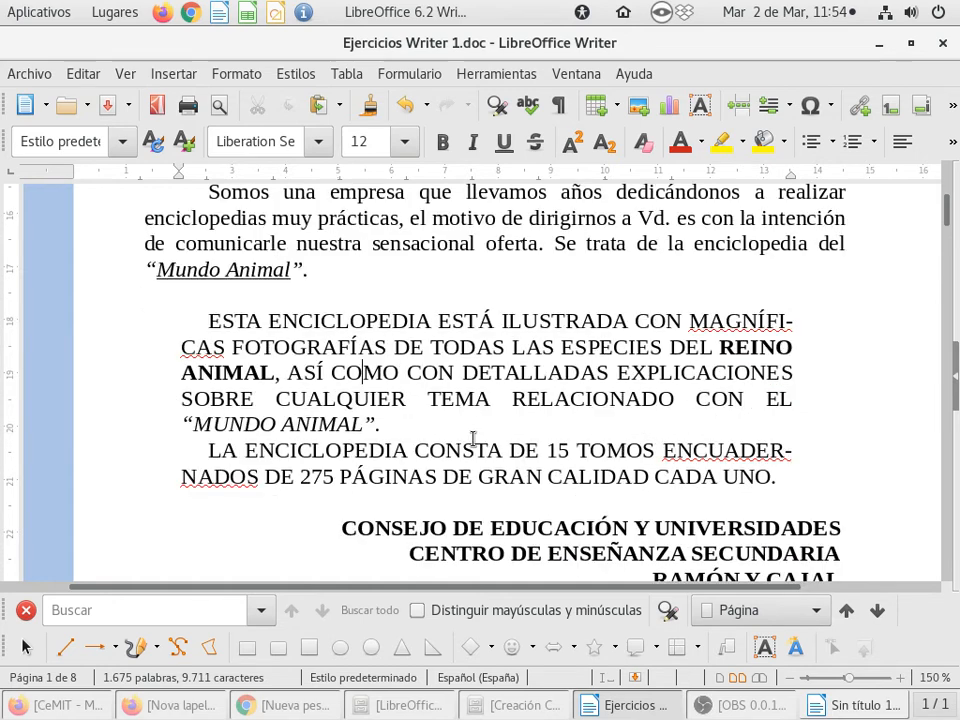
scroll(473, 440, down, 1)
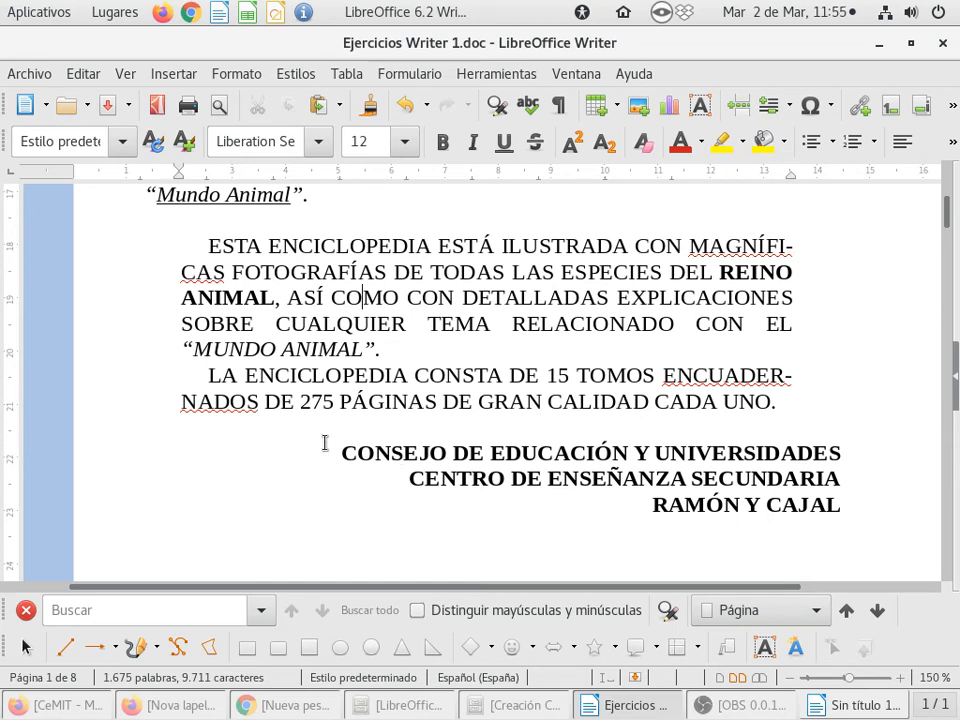
scroll(325, 443, up, 1)
scroll(325, 443, down, 1)
scroll(325, 443, down, 8)
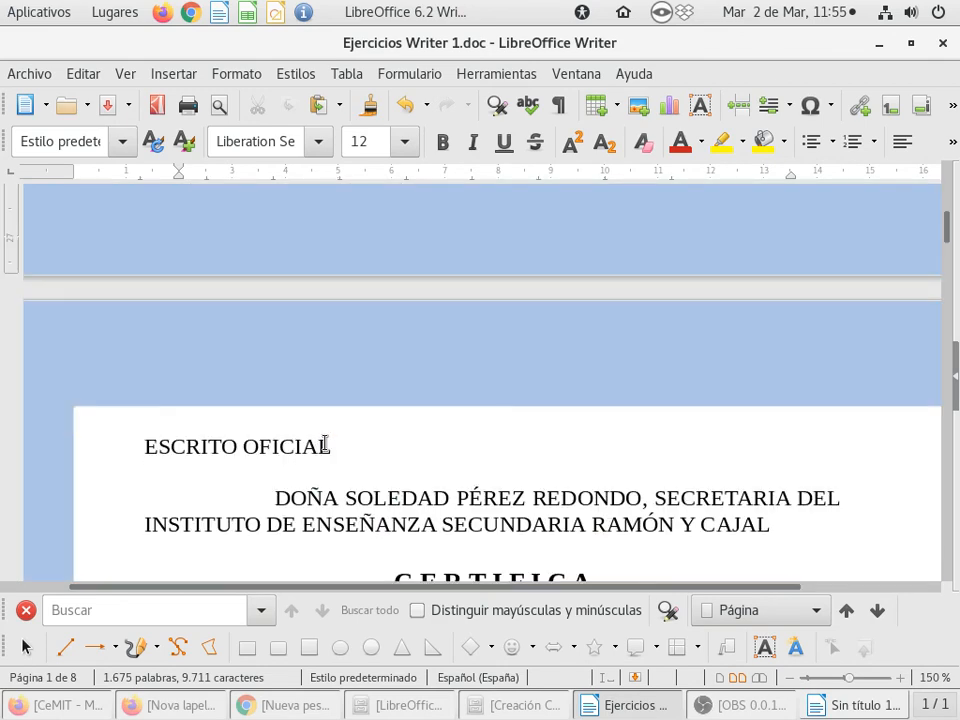
scroll(325, 443, down, 3)
scroll(325, 443, down, 2)
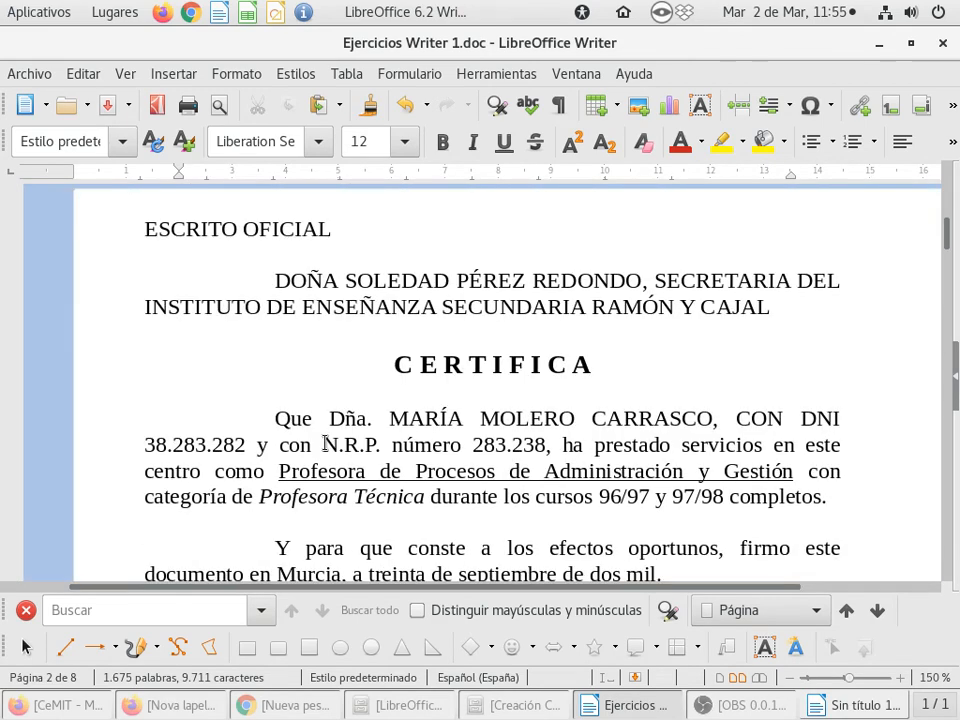
click(463, 393)
click(491, 337)
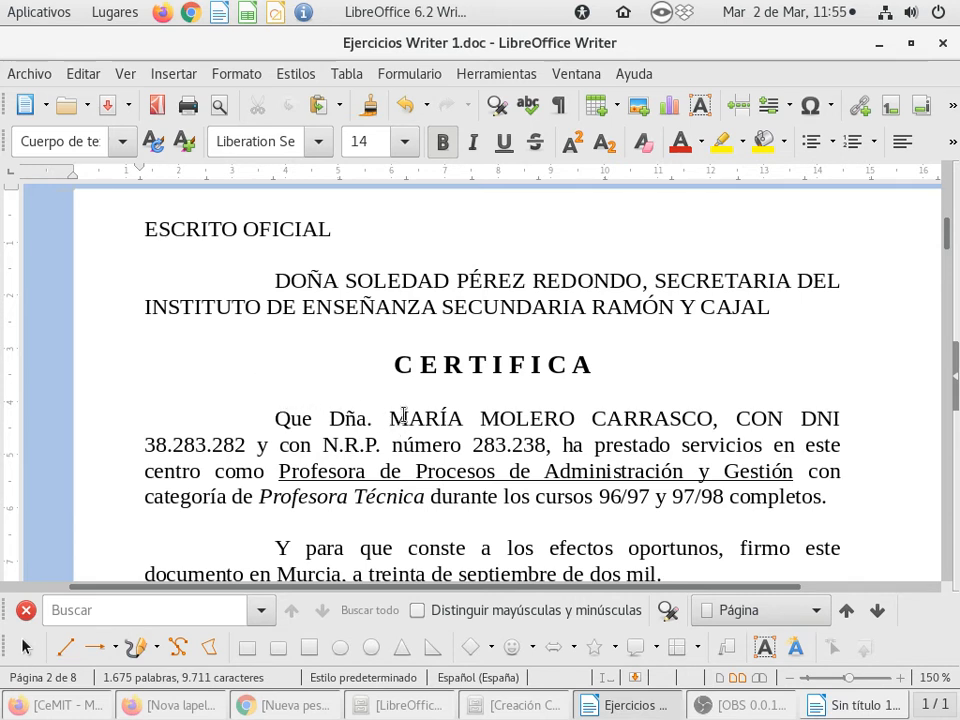
Remove the spaces between the letters of the centred heading so that it reads "CERTIFICA".
click(406, 366)
click(317, 395)
key(Delete)
key(Right)
key(Delete)
key(Right)
key(Delete)
key(Right)
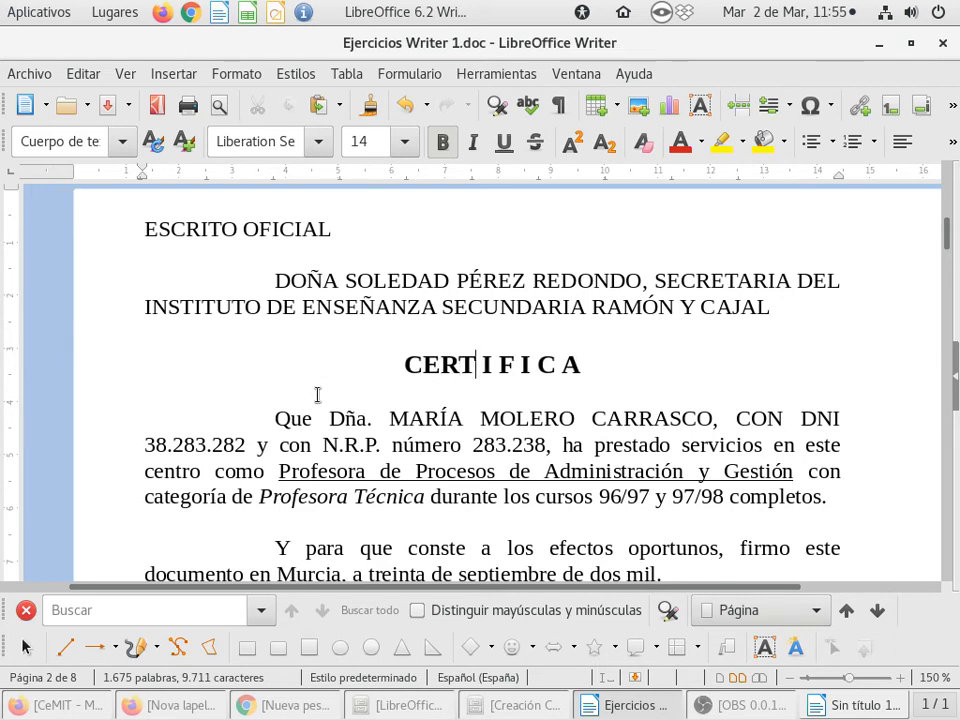
key(Delete)
key(Right)
key(Delete)
key(Right)
key(Delete)
key(Right)
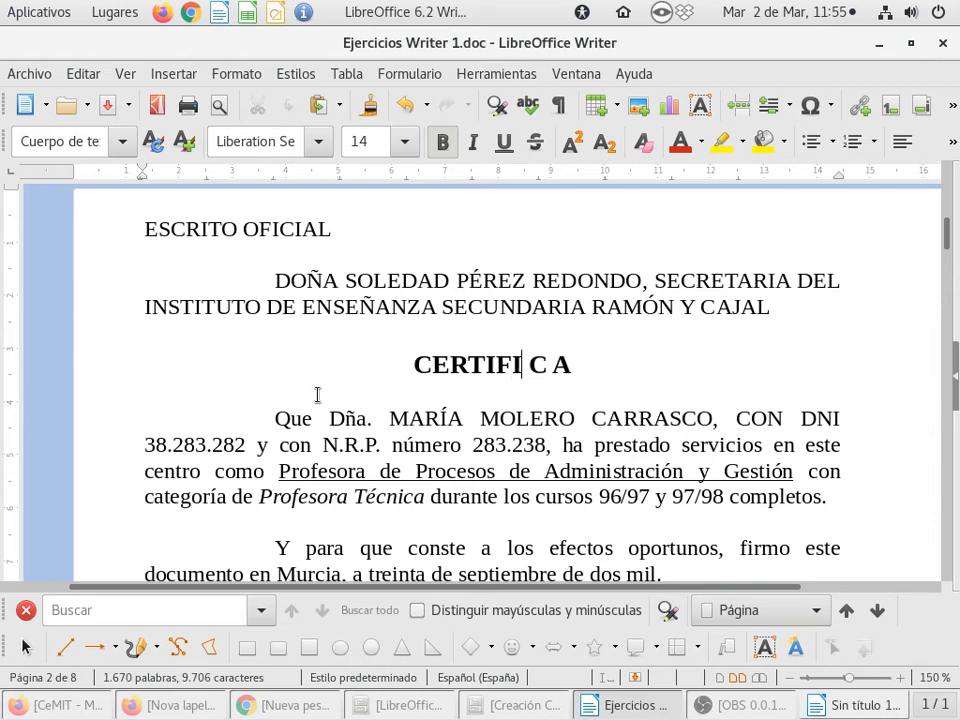
key(Delete)
key(Right)
key(Delete)
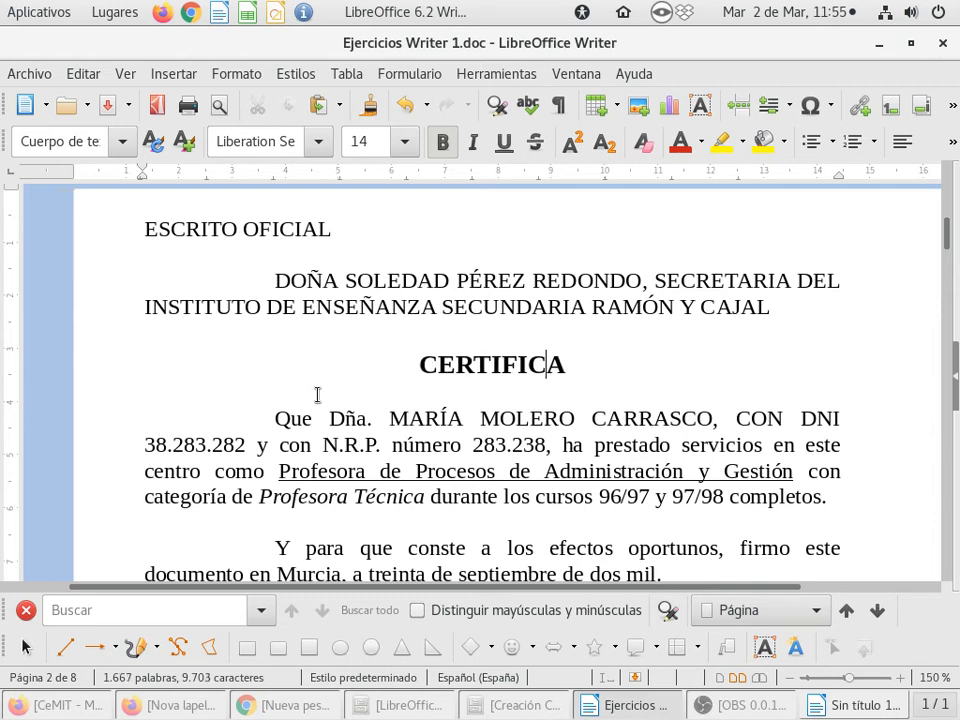
Put the spaces back between the heading's letters so that it reads "C E R T I F I C A".
key(Left)
key(Left)
key(Left)
key(Left)
key(Left)
key(Left)
key(Left)
key(Right)
key(Right)
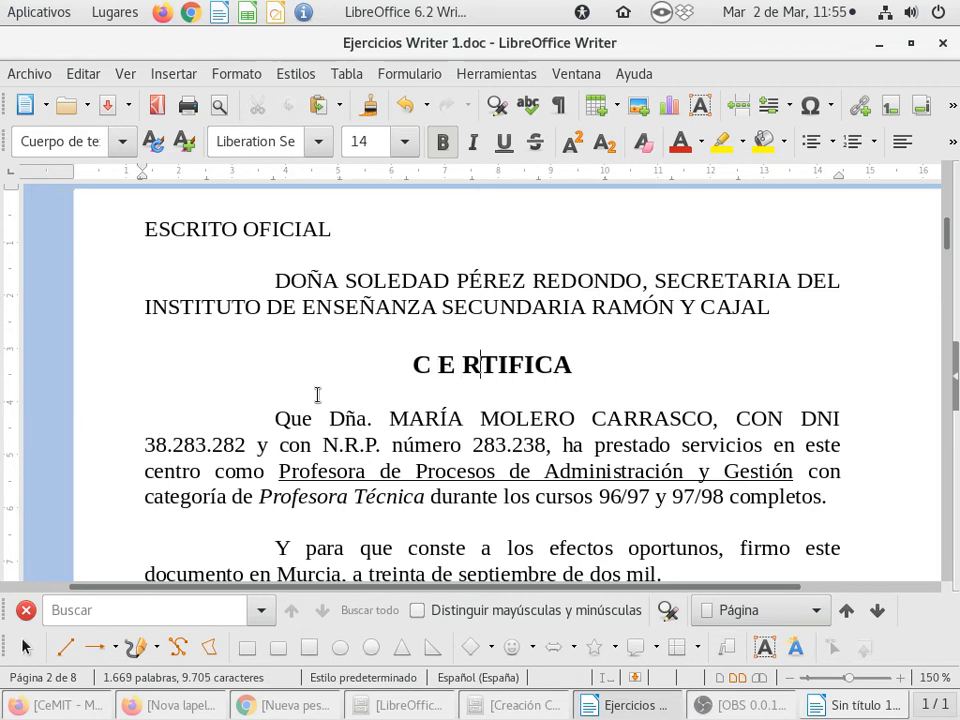
key(Right)
key(Right)
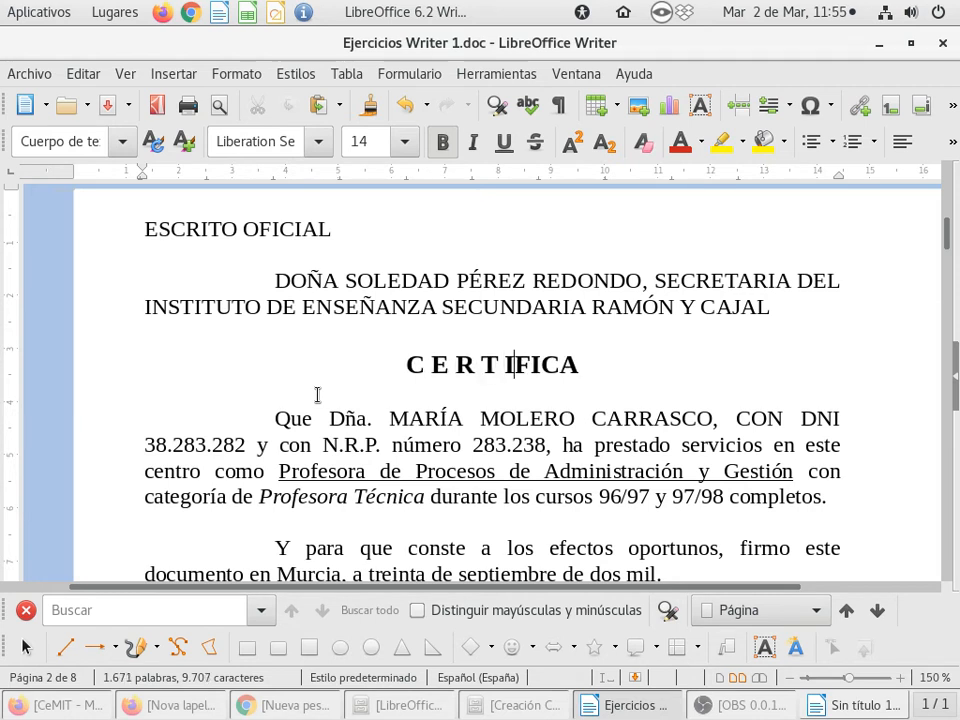
key(Right)
key(Right)
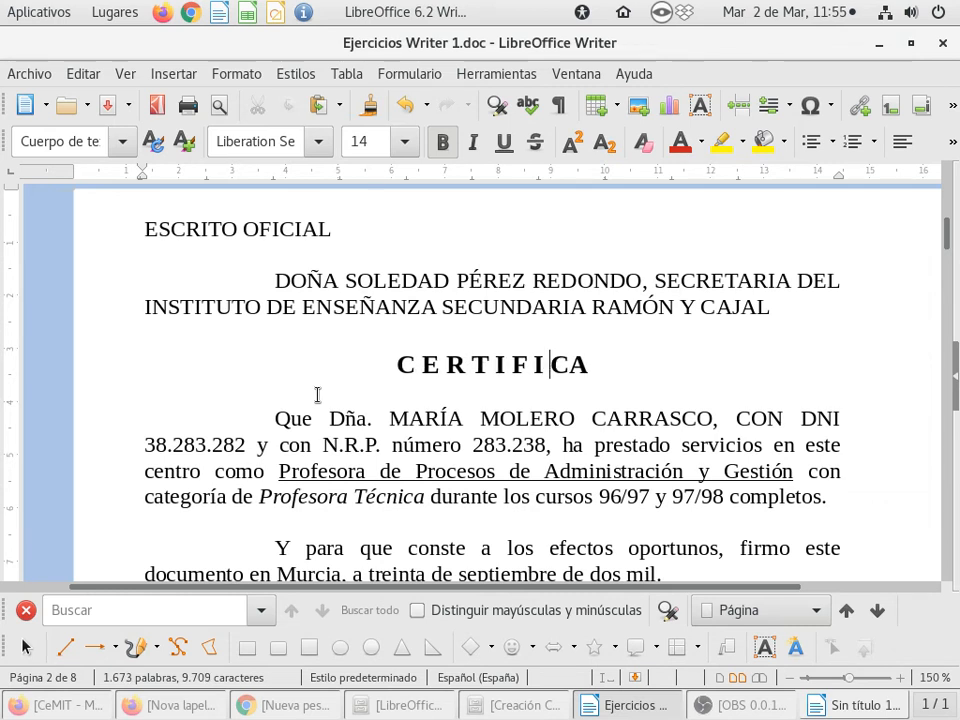
key(Right)
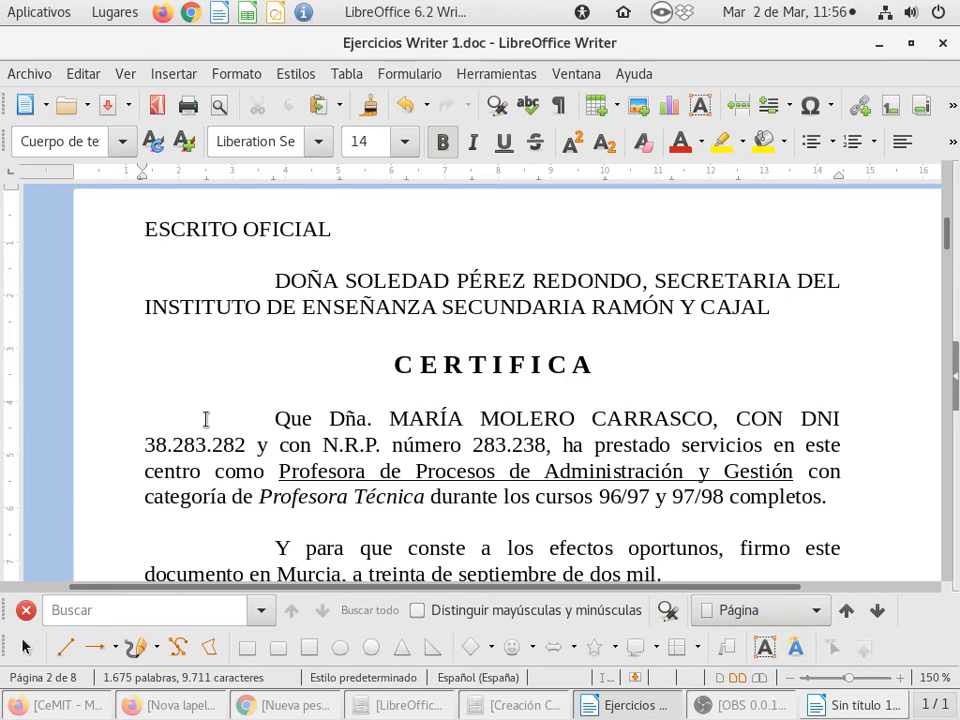
Examine the certificate's body, closing paragraph and right-aligned signature, and place the cursor in the blank area above the signature.
scroll(427, 492, down, 1)
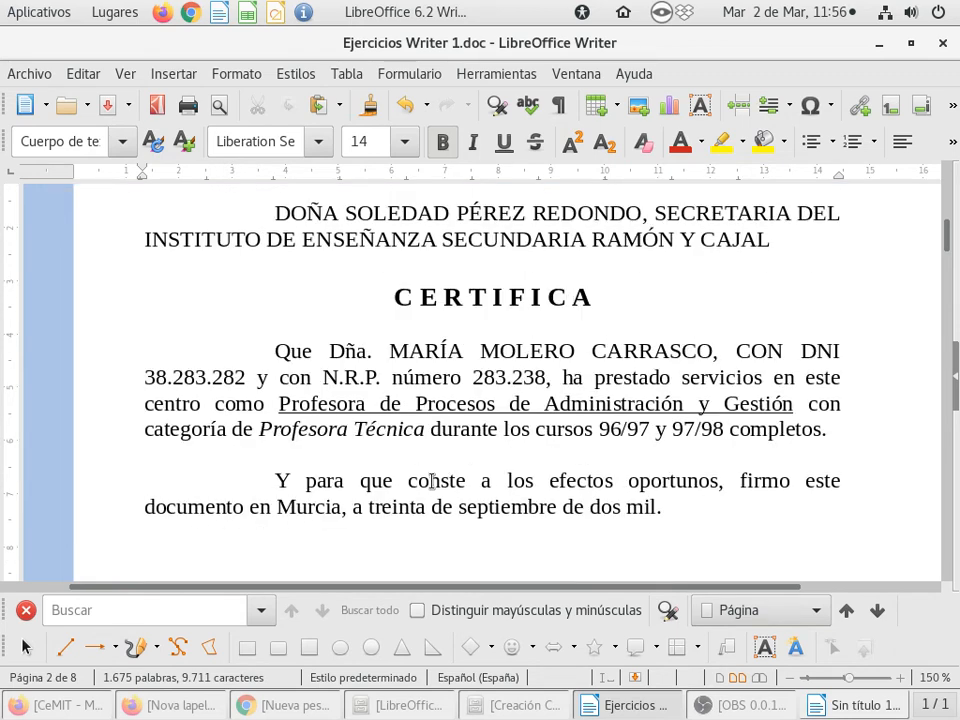
scroll(430, 480, down, 1)
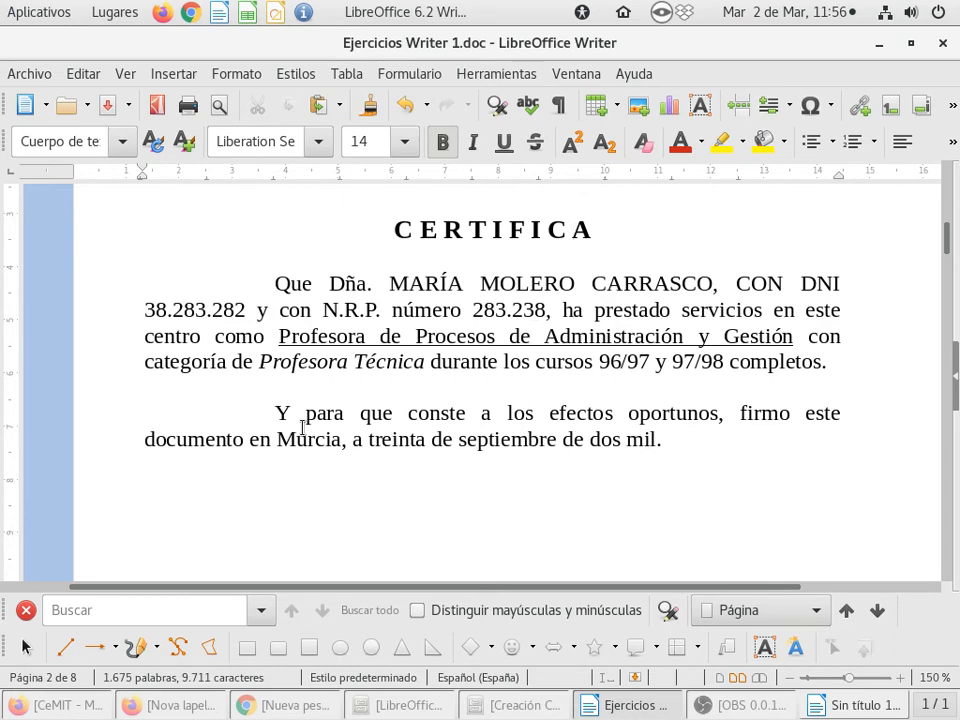
scroll(302, 428, down, 2)
scroll(302, 428, down, 1)
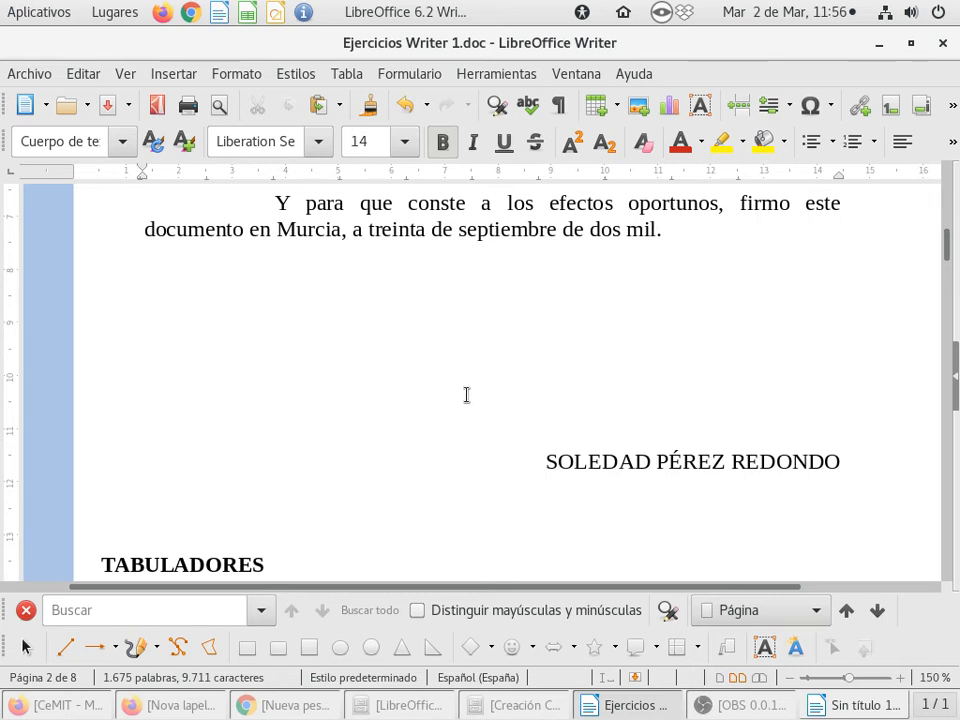
scroll(466, 395, up, 1)
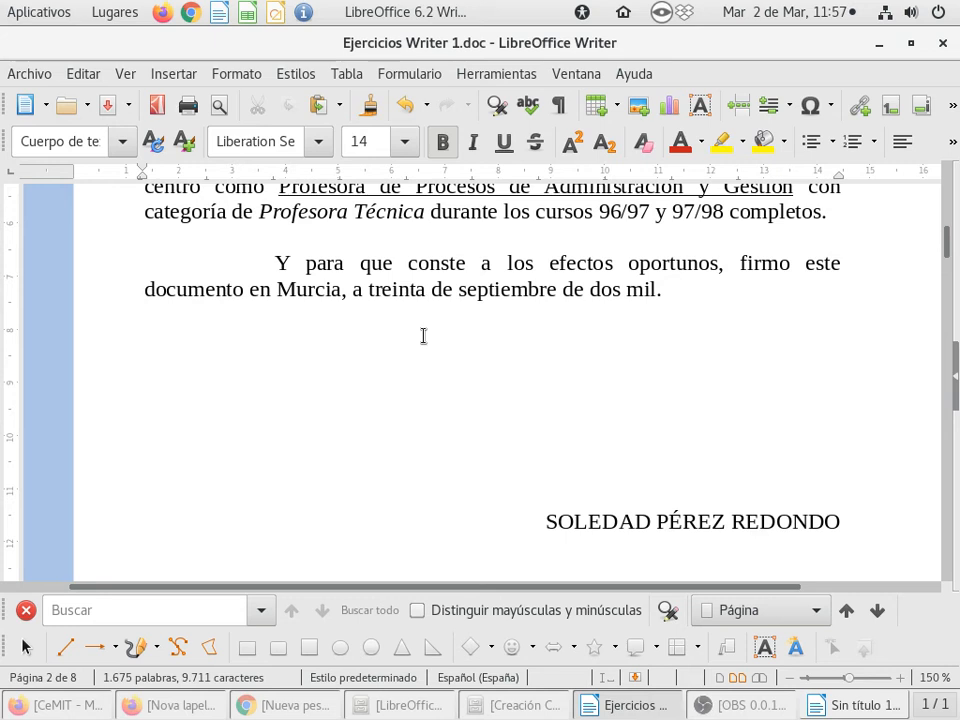
click(378, 361)
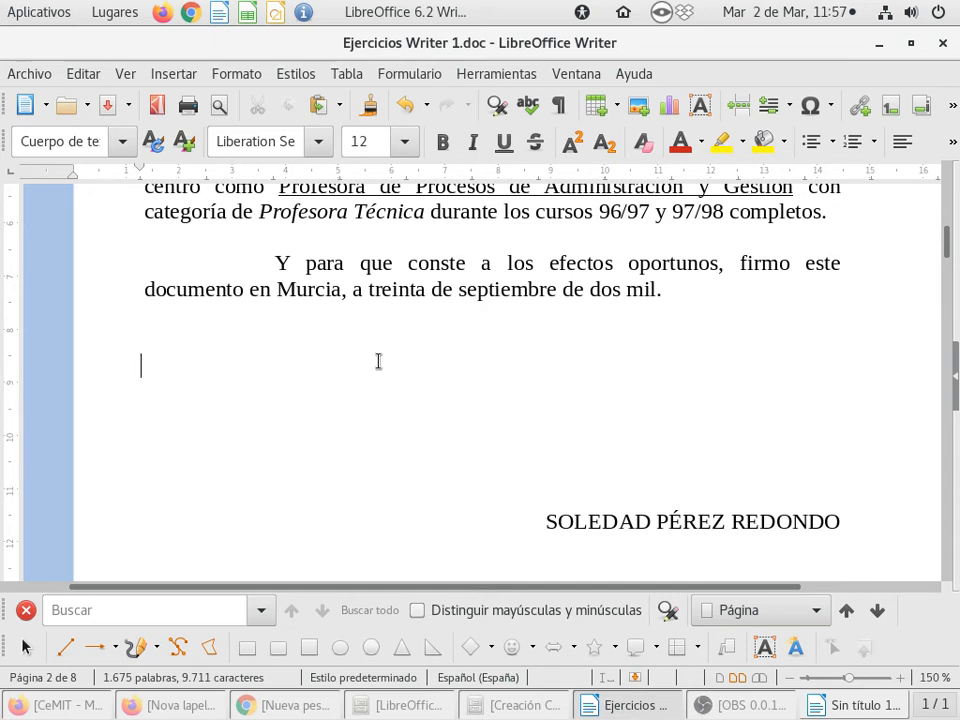
Switch to the Sin título 1 document and write the heading "ÍNDICE" below CONTENIDO ATRACTIVO, with blank lines before and after it.
click(866, 704)
key(Return)
key(Return)
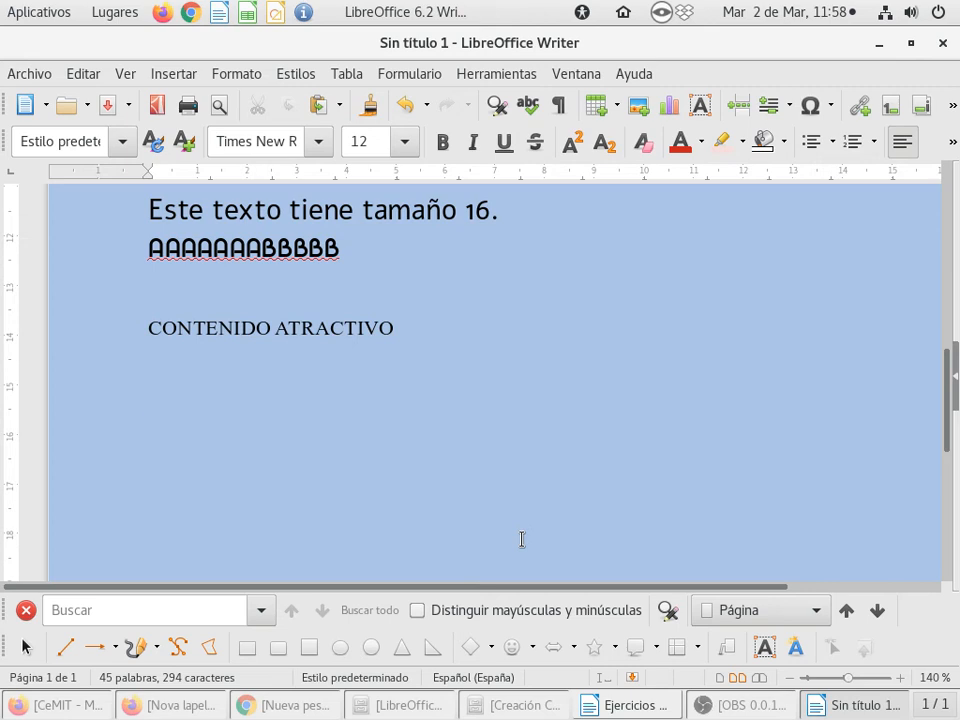
text(ÍNDICE)
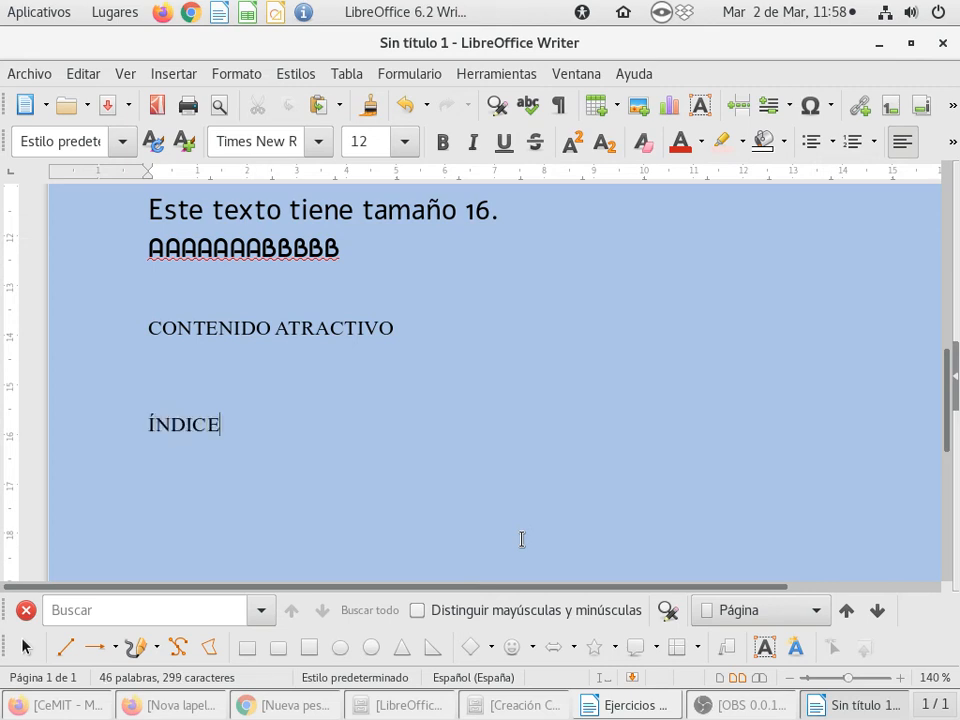
key(Return)
key(Return)
double_click(41, 685)
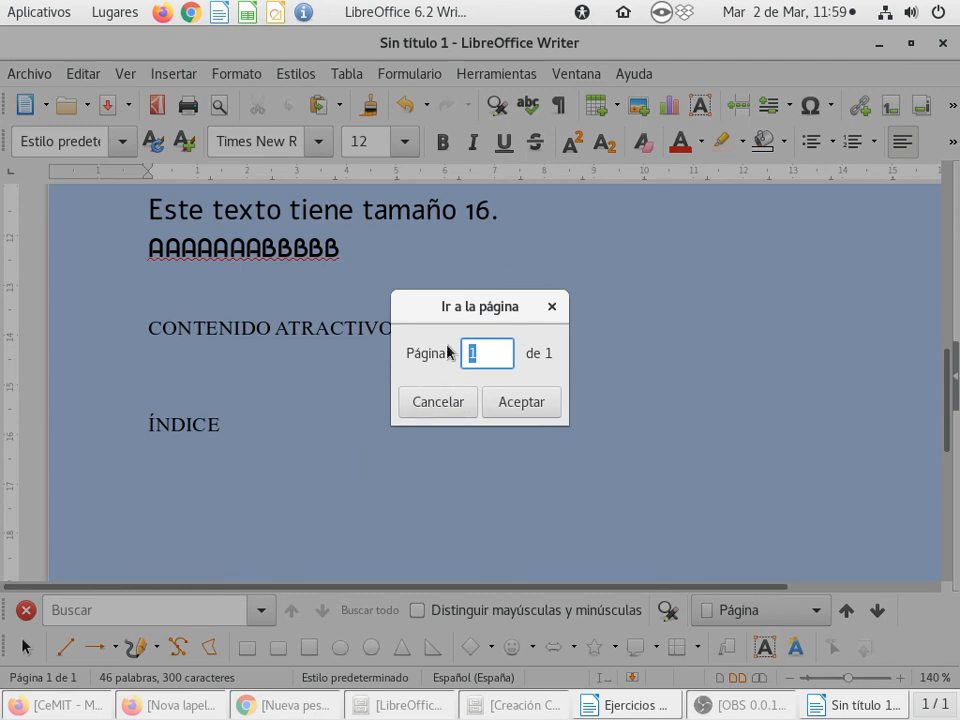
text(1)
click(449, 404)
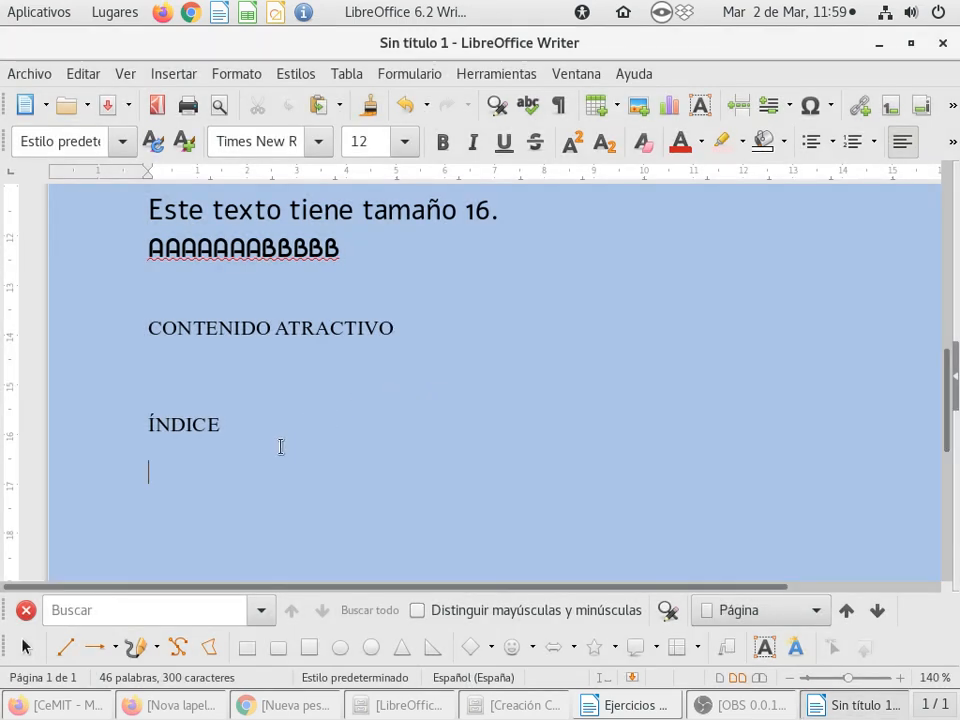
List "TEMA 1", "TEMA 2", "TEMA 3" and "TEMA 4" on separate lines under the ÍNDICE heading.
click(232, 480)
text(TEMA)
text(1)
key(Return)
text(TEMA )
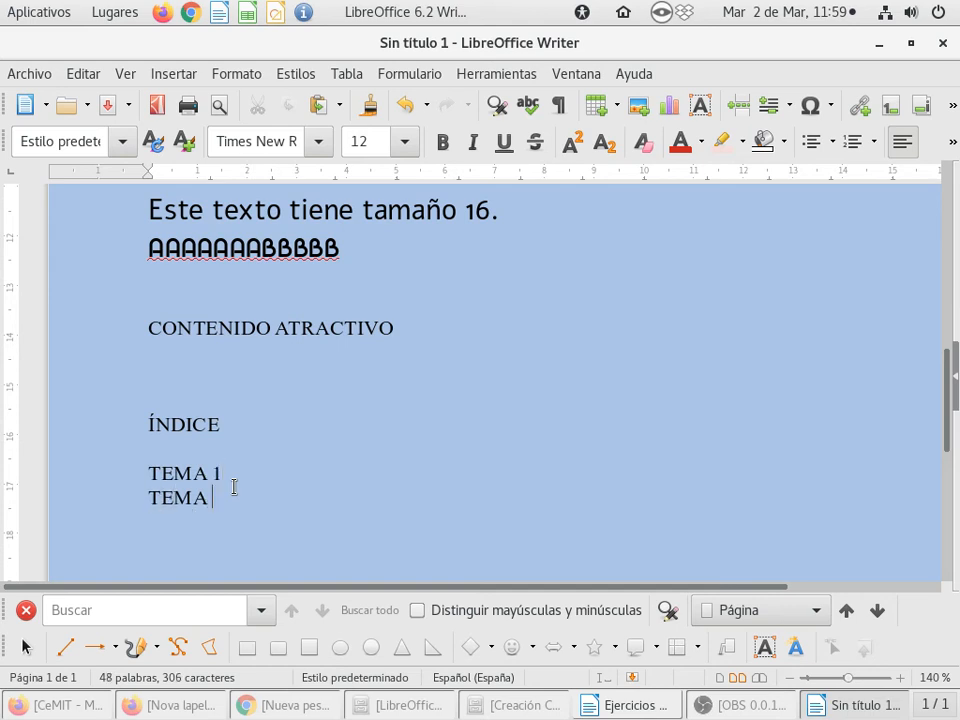
text(2)
key(Return)
text(TEMA )
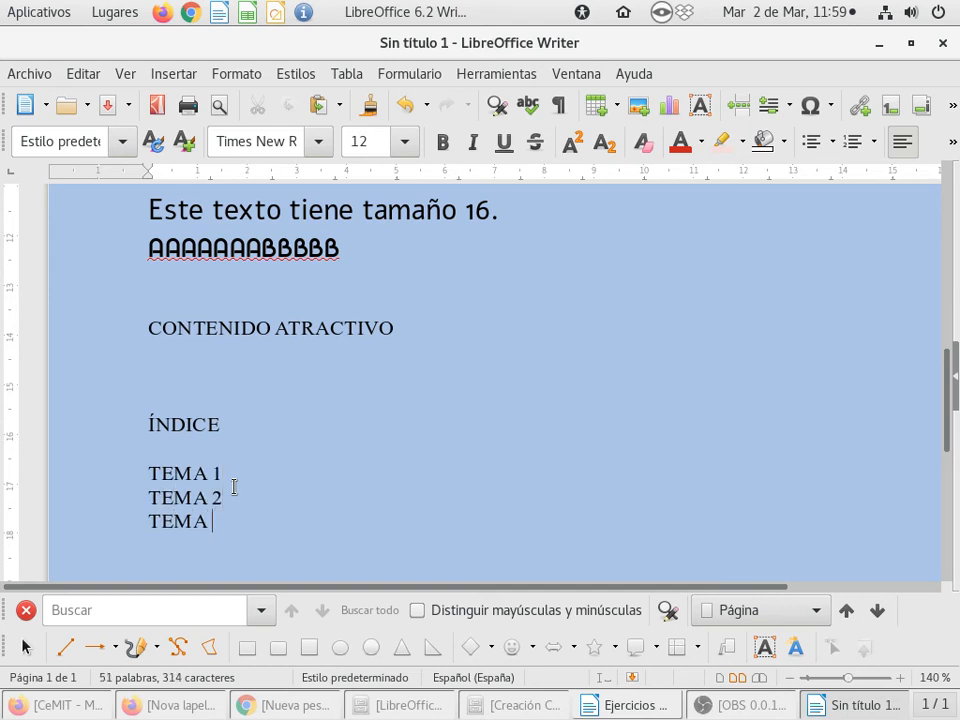
text(3)
key(Return)
text(TEMA 4)
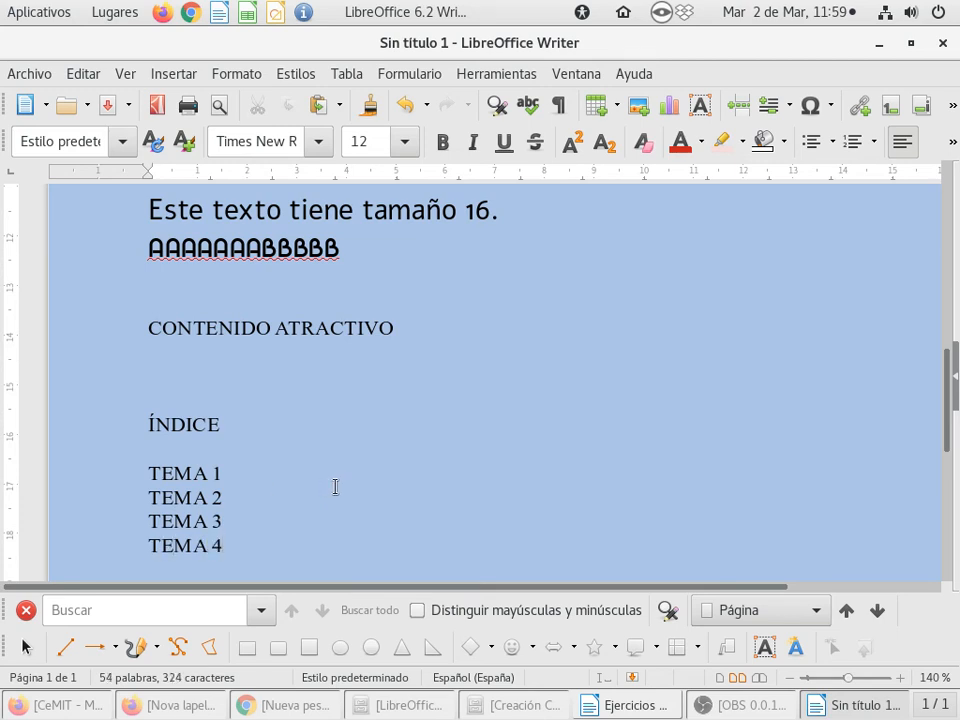
Try to give the TEMA 1 line a dotted tab fill character in its paragraph format, without a tab position.
click(242, 471)
click(231, 76)
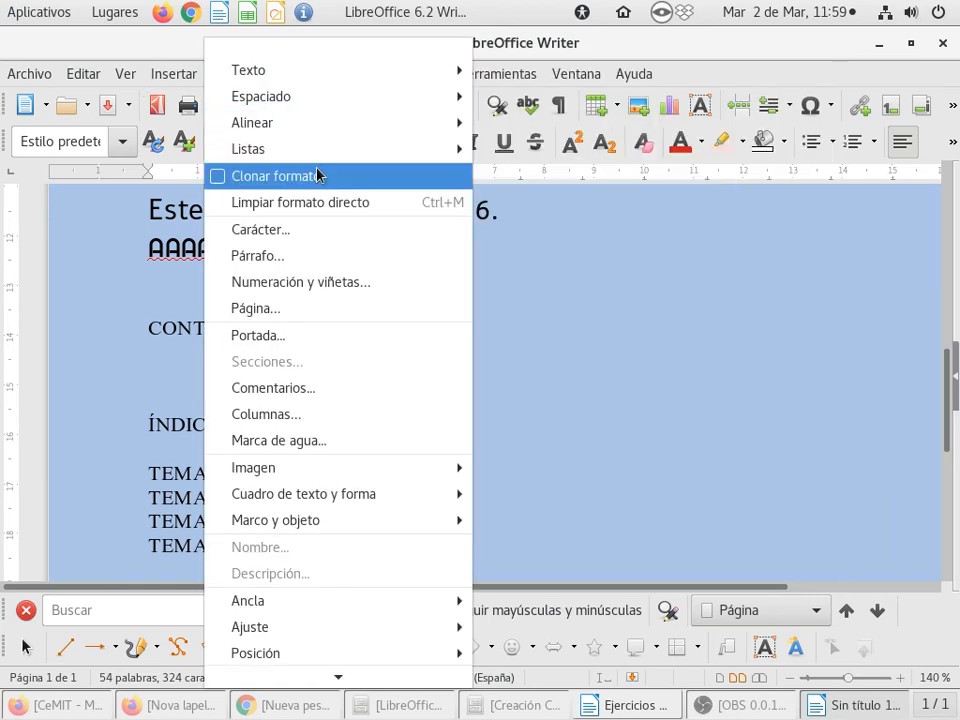
click(331, 258)
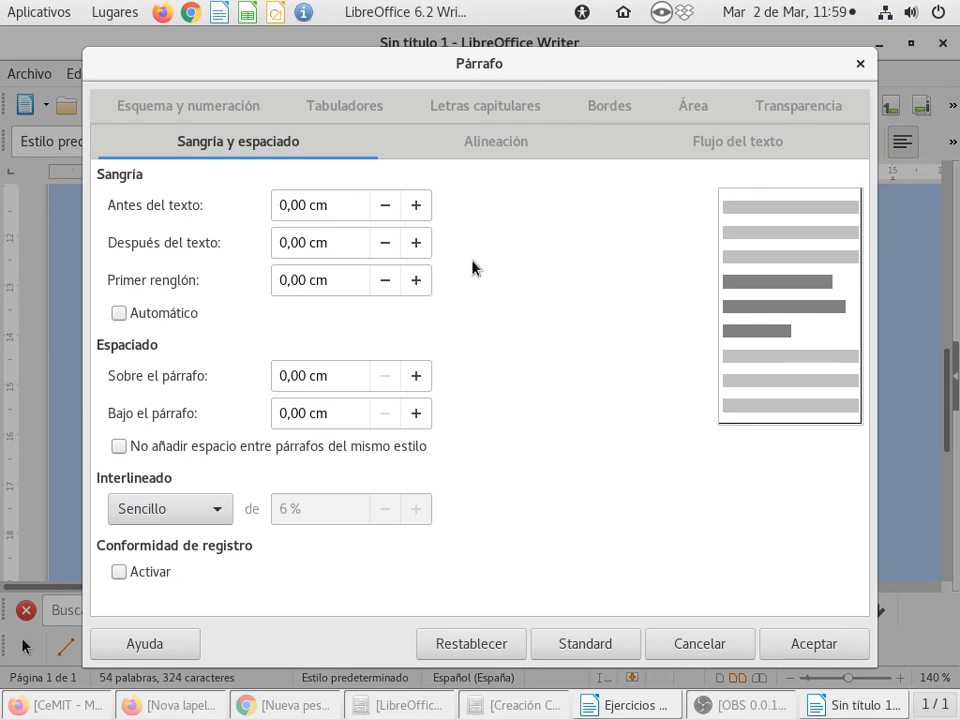
click(341, 106)
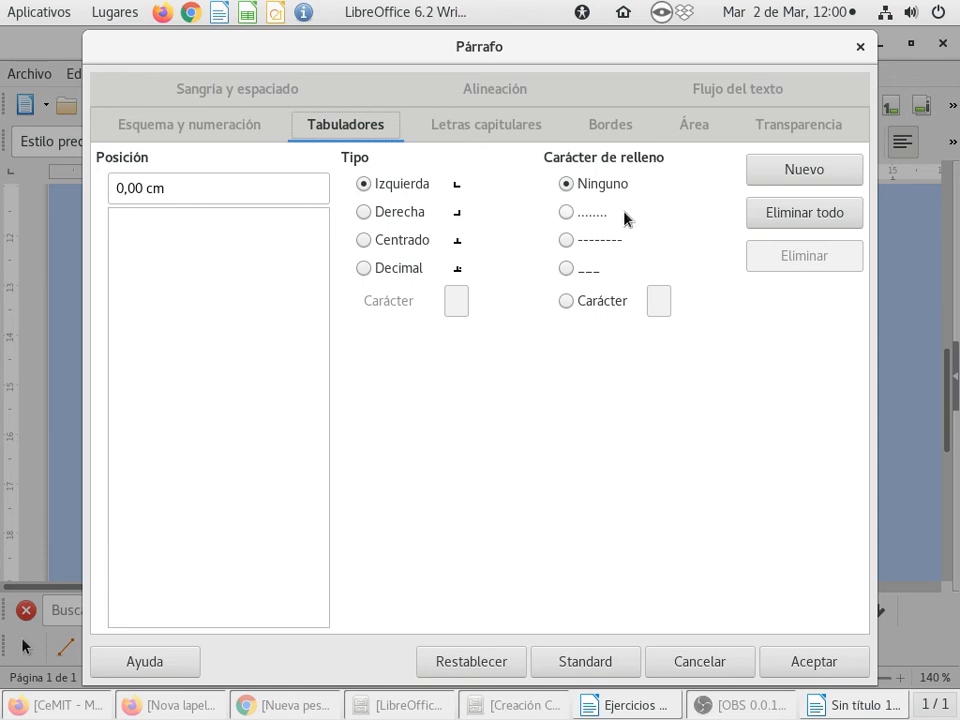
click(568, 214)
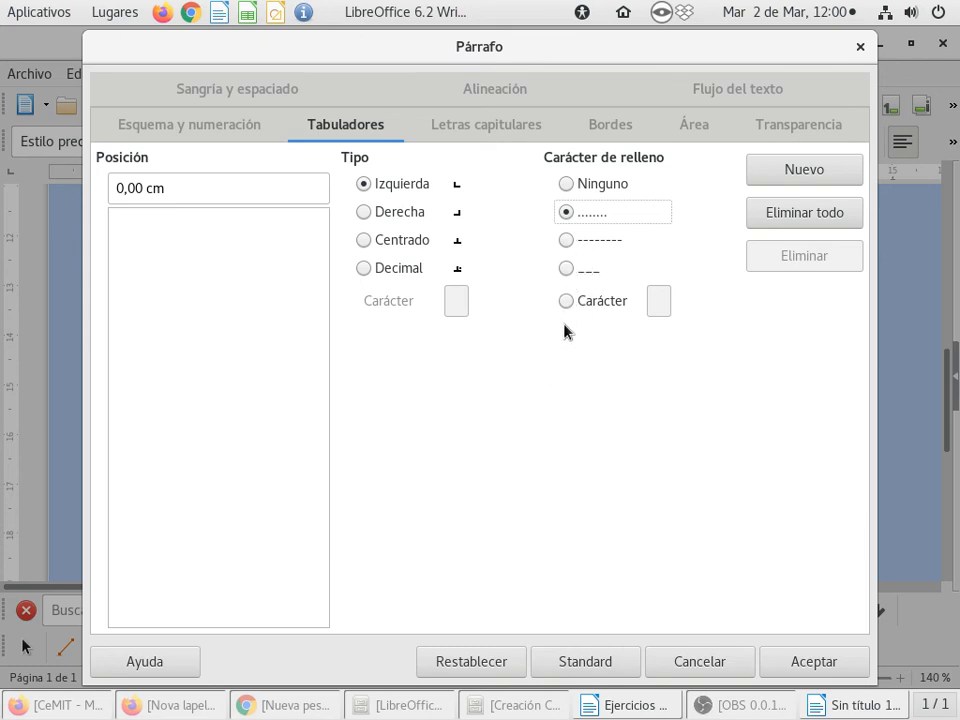
click(852, 666)
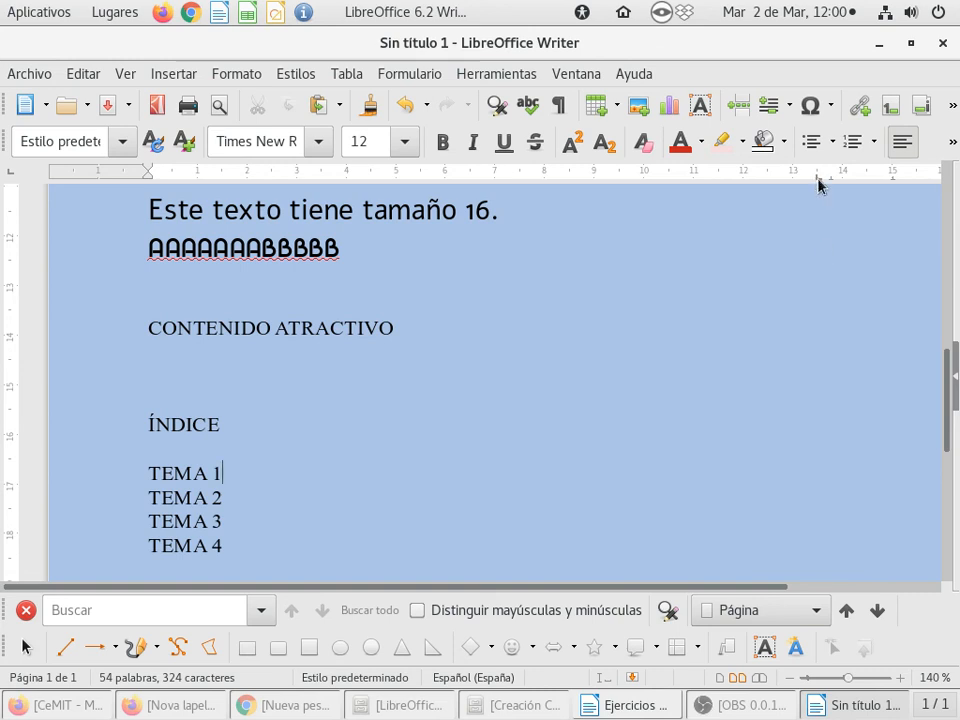
Try out a left tab stop at about 13.5 cm on the TEMA 1 line, tab to it, and remove the stop.
drag(818, 185, 817, 206)
drag(822, 182, 821, 214)
click(818, 182)
key(Tab)
drag(820, 182, 820, 210)
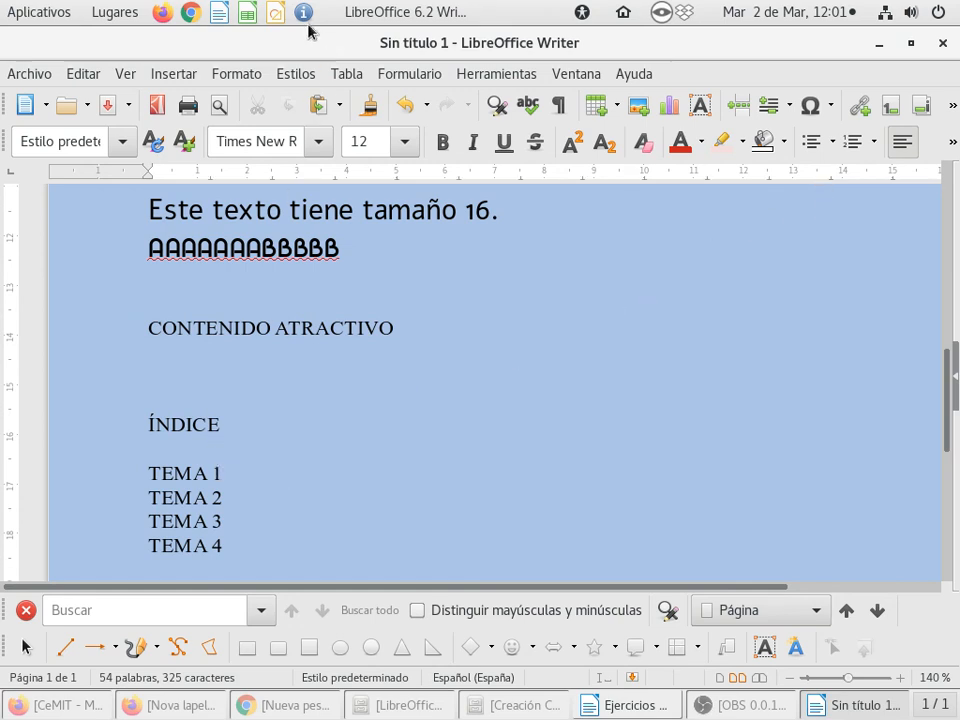
Try again to apply the dotted fill character to the TEMA 1 paragraph while it has no tab stop defined.
click(232, 76)
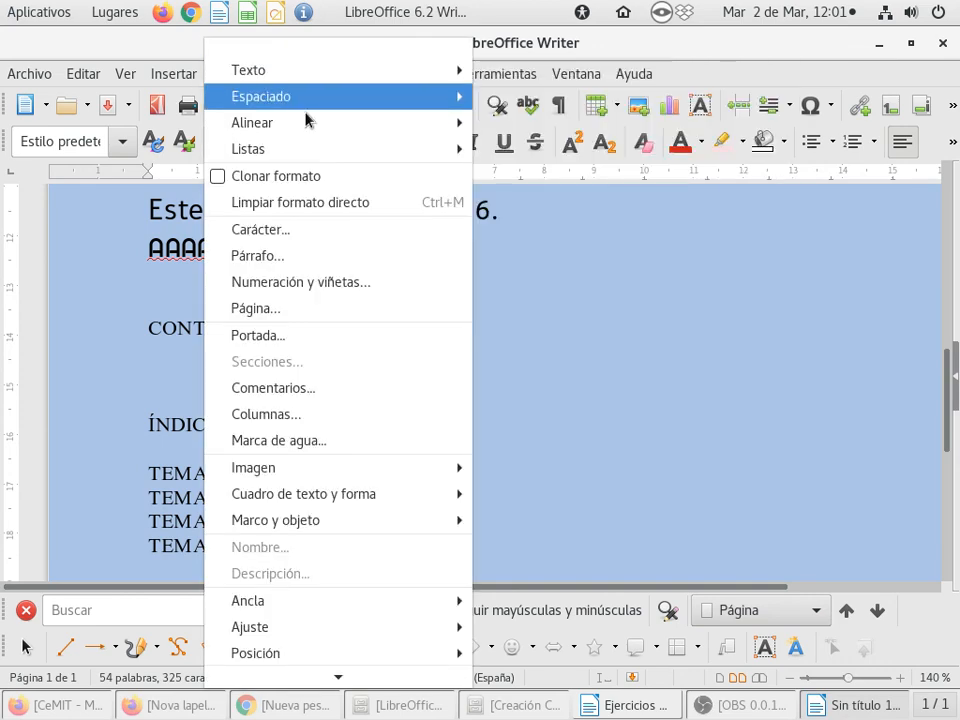
click(354, 256)
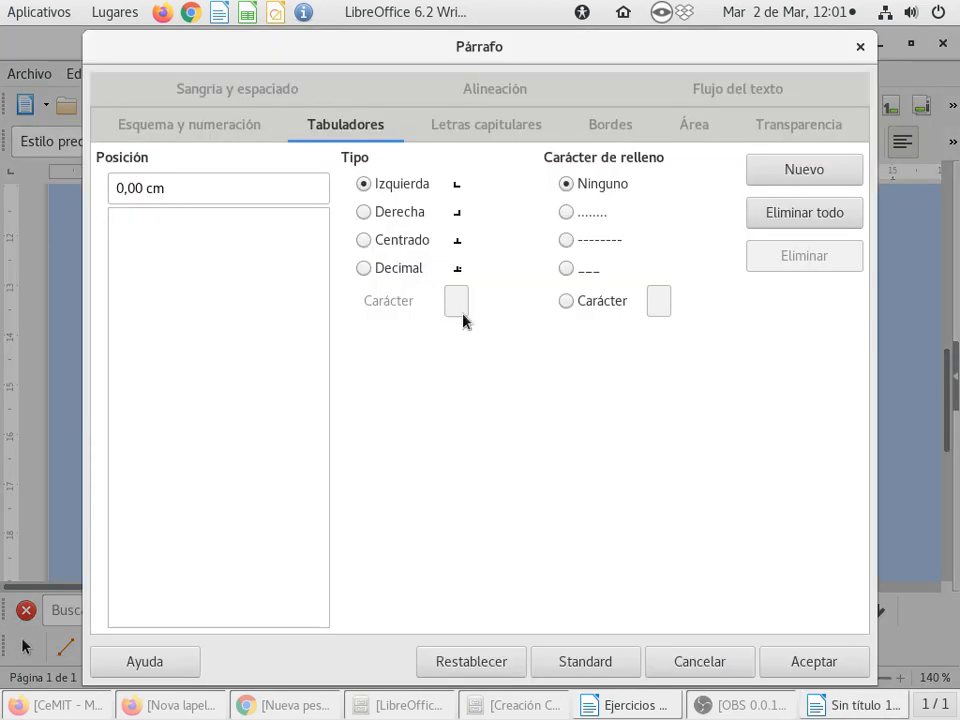
click(566, 213)
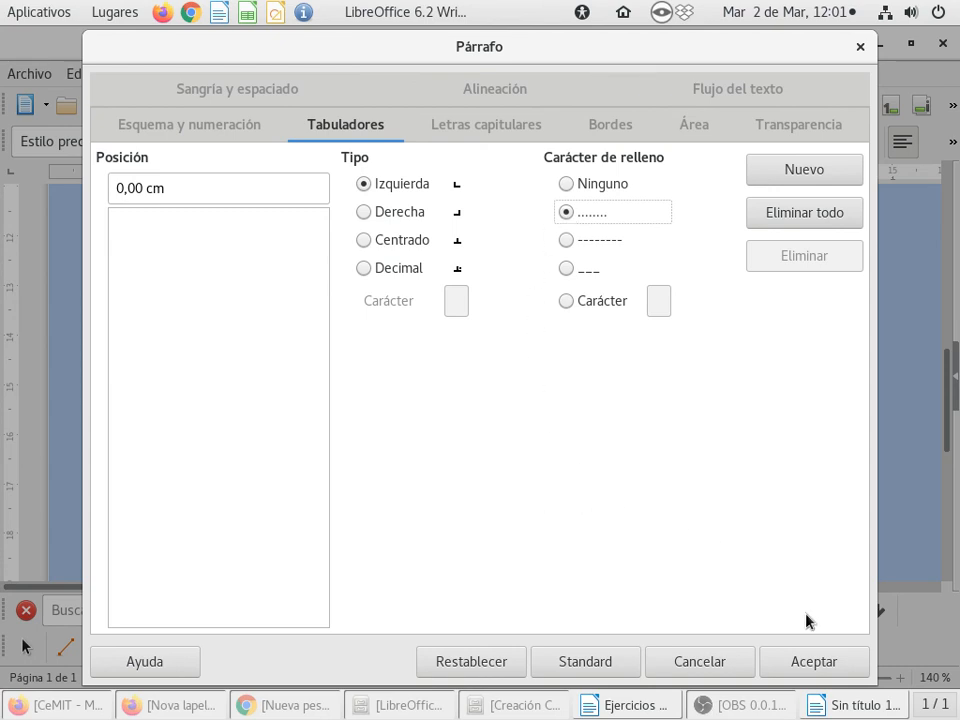
click(836, 667)
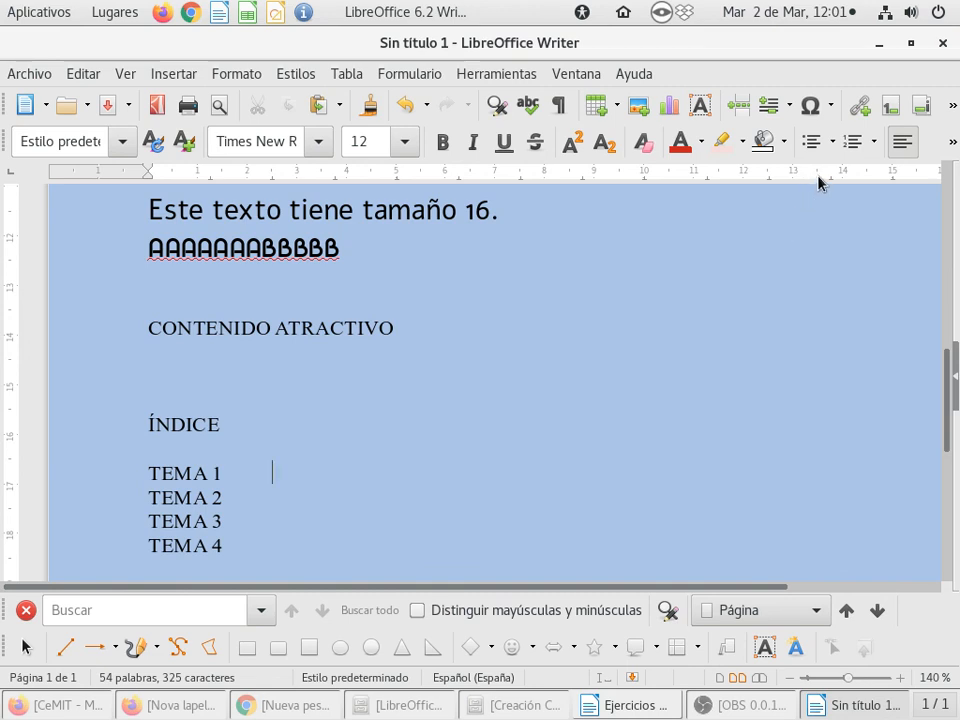
Place a left tab stop at about 13.5 cm on the TEMA 1 line and insert a tab after the text.
key(Tab)
click(223, 472)
key(Tab)
Set the fill character of the TEMA 1 line's 13,47 cm tab stop to dots.
click(238, 74)
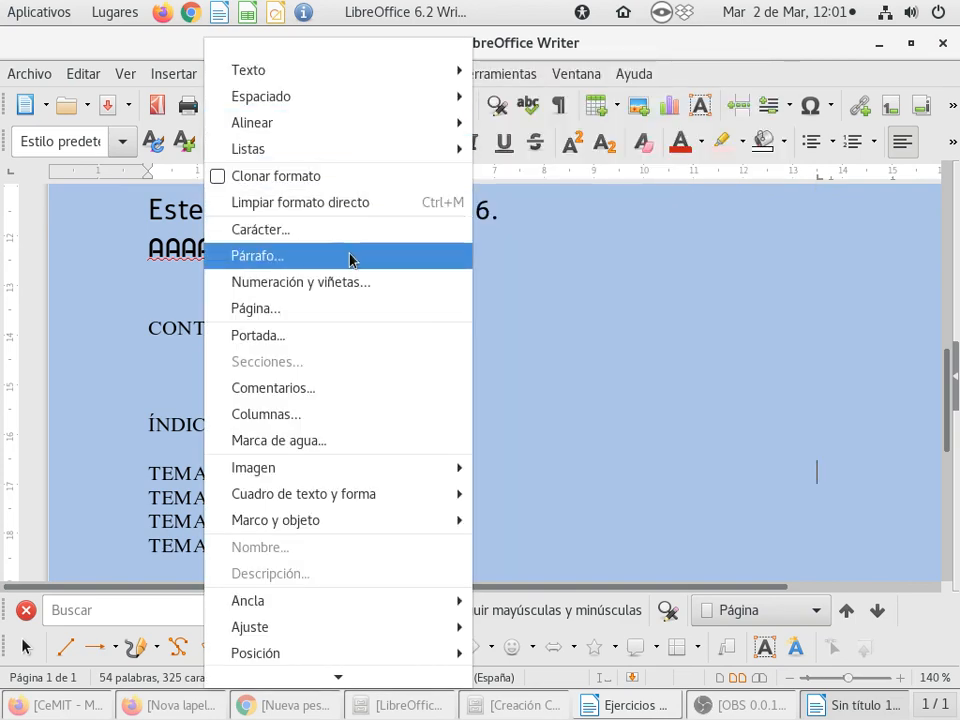
click(349, 257)
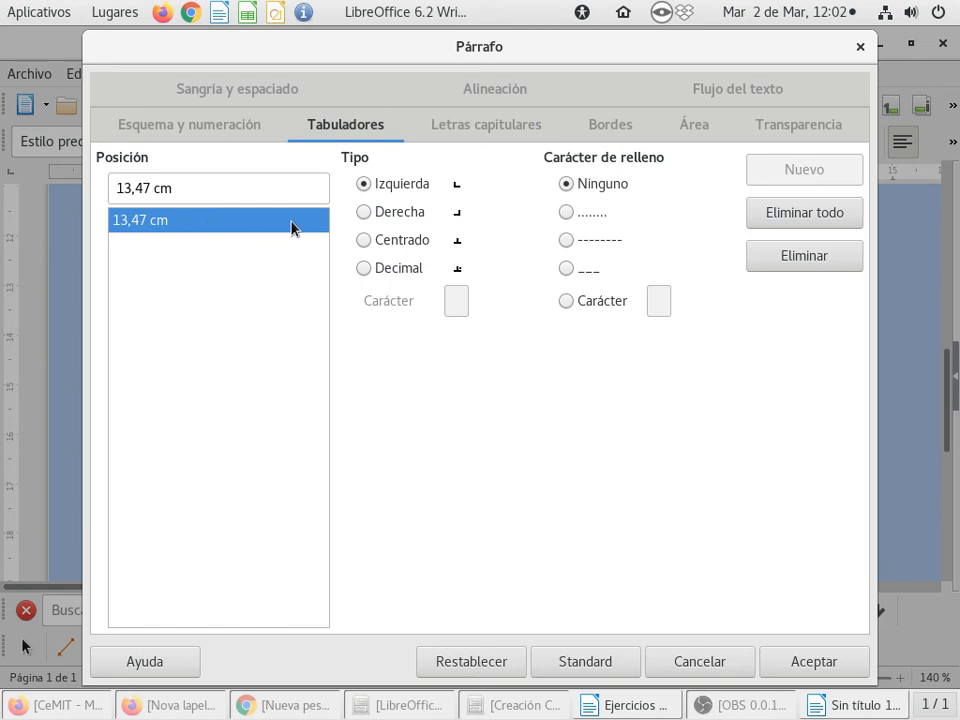
click(566, 213)
click(857, 665)
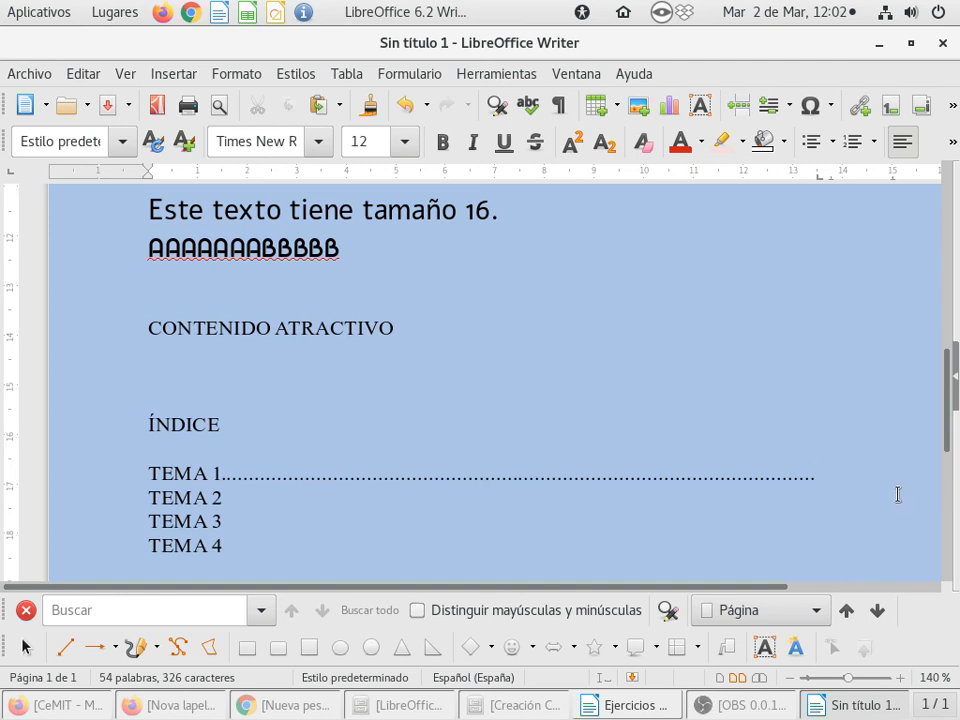
Delete the TEMA 2, TEMA 3 and TEMA 4 lines below the dotted TEMA 1 line.
key(Down)
scroll(884, 488, down, 2)
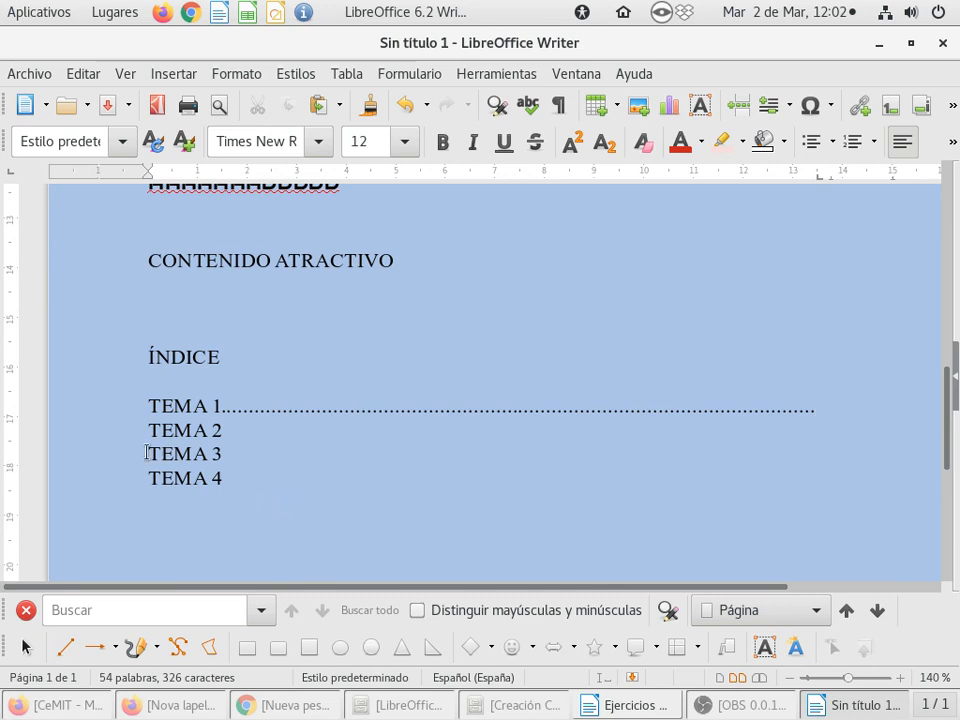
drag(122, 433, 249, 488)
key(Delete)
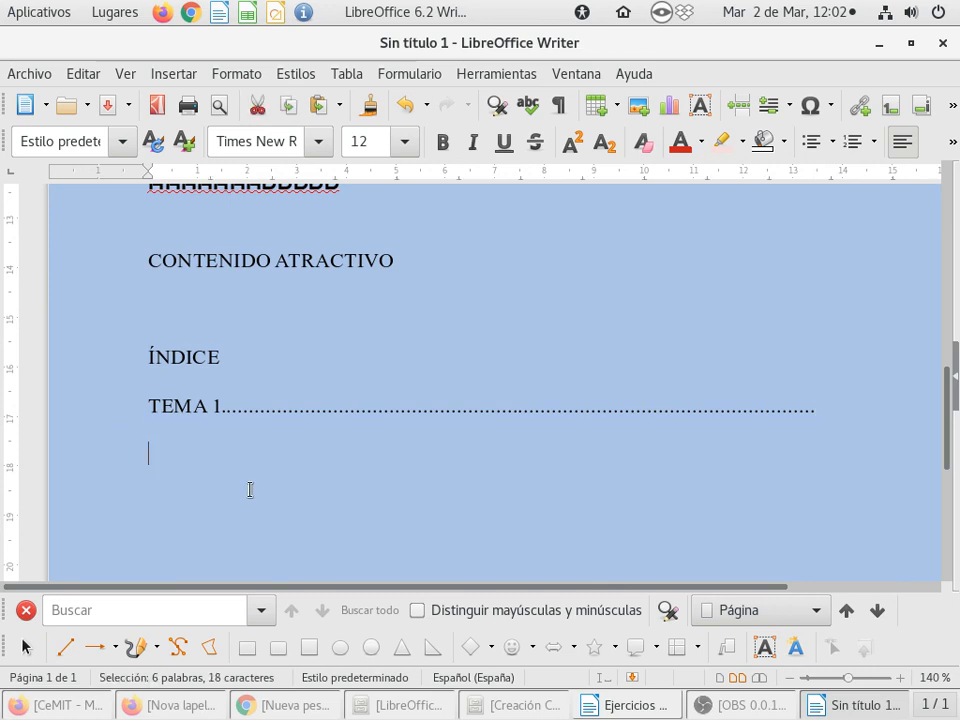
Add a "TEMA 2" line directly after TEMA 1, with a dotted tab leader and page number 3.
key(Up)
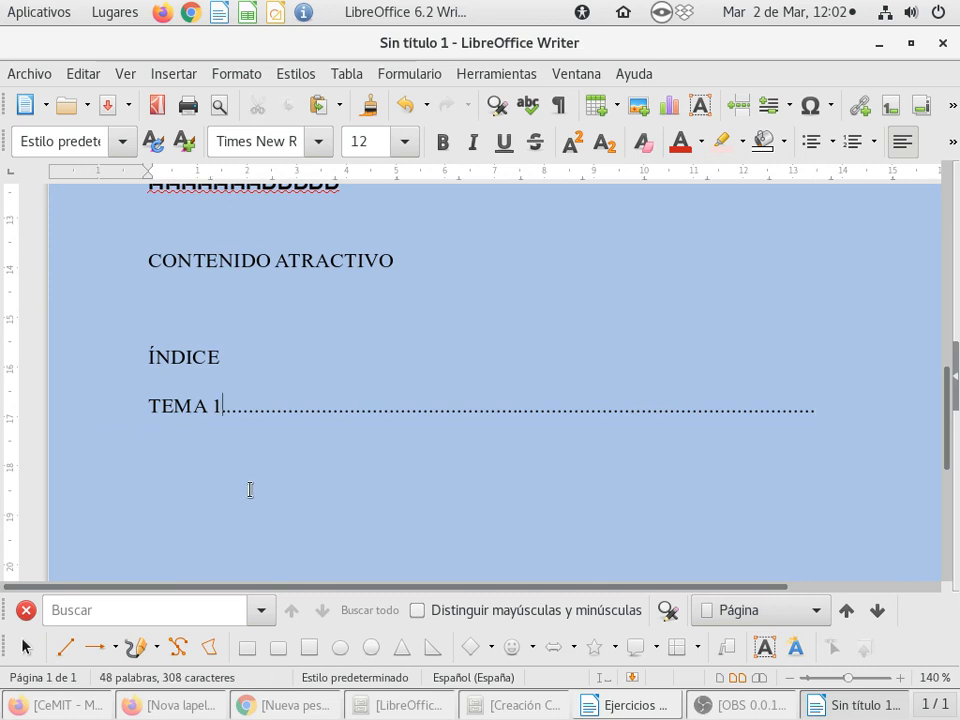
key(End)
key(Return)
text(TEMA )
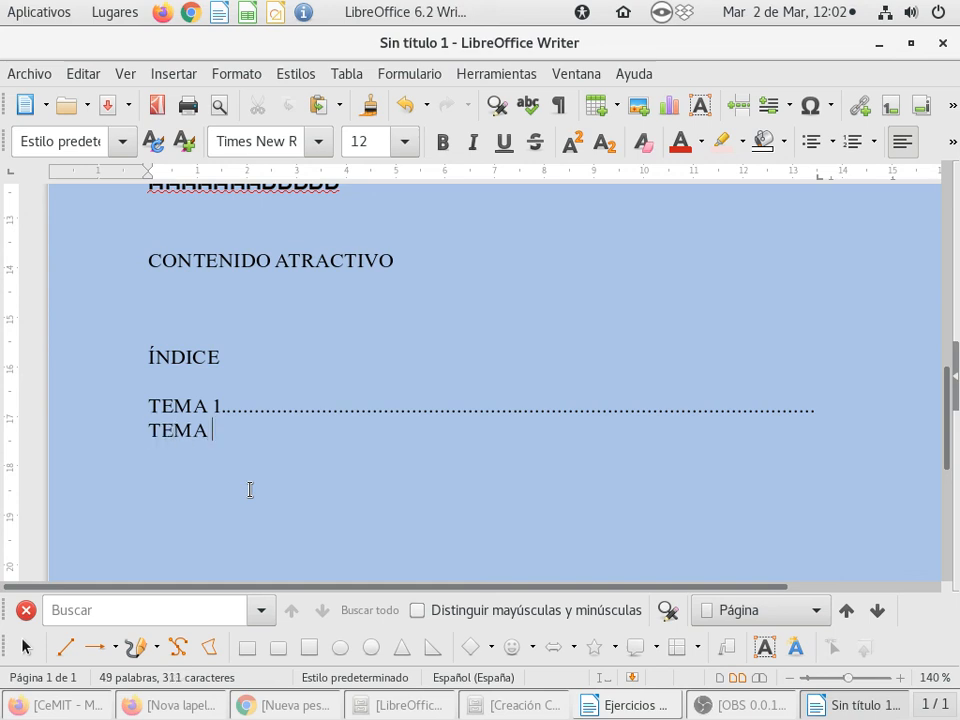
text(2)
key(Tab)
text(3)
Add a "TEMA 3" line with a dotted tab leader and page number 6.
key(Return)
text(TEMA 3)
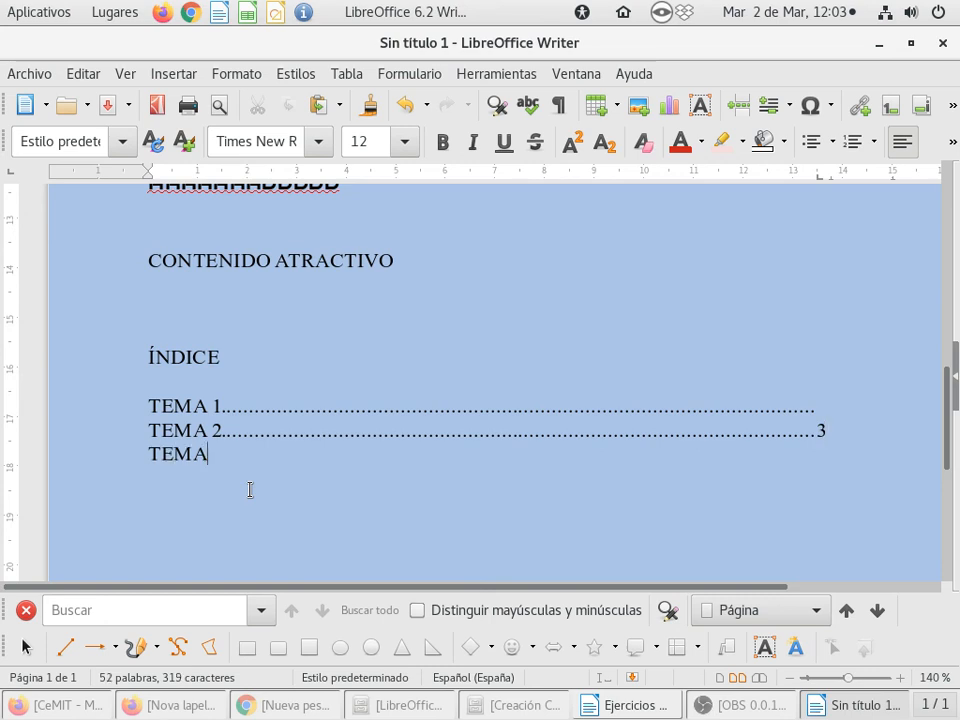
text(.)
key(Tab)
text(6)
Enter page number 2 at the end of the TEMA 1 line's dotted leader.
key(Left)
key(Up)
key(Up)
text(2)
Insert the sample text "SJSDJS SDNS" between TEMA 3 and its dotted leader.
key(Down)
key(Down)
key(Home)
key(Right)
key(Right)
key(Right)
key(Right)
key(Right)
text(SJSDJS SDNS)
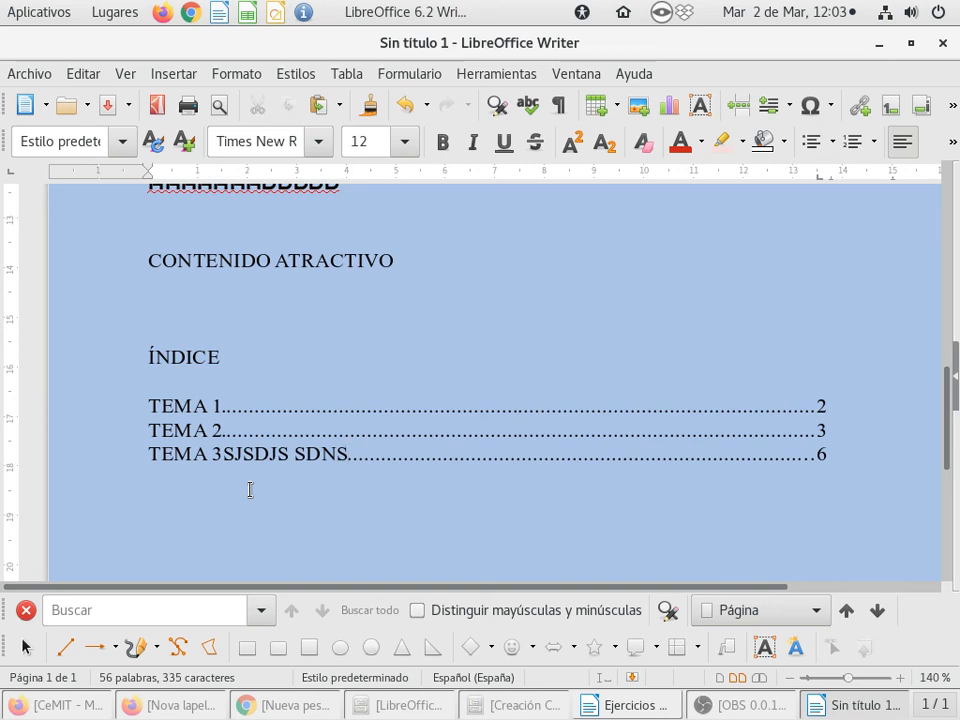
Delete the sample text after TEMA 3, leaving one space before the dotted leader.
key(BackSpace)
key(BackSpace)
key(BackSpace)
key(BackSpace)
key(BackSpace)
key(BackSpace)
key(BackSpace)
key(BackSpace)
key(BackSpace)
key(BackSpace)
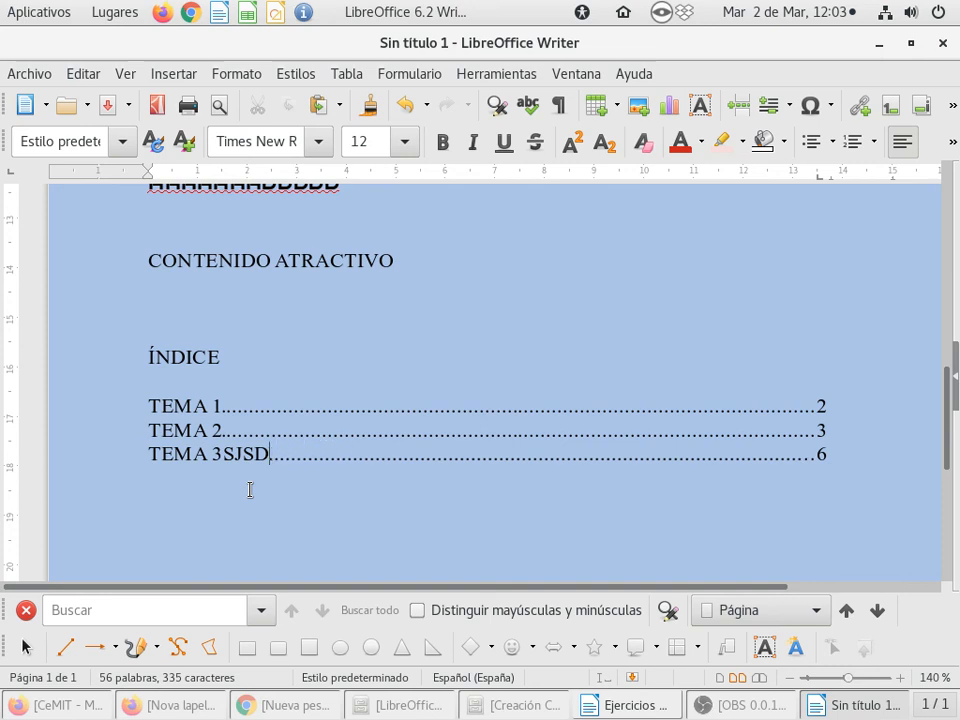
key(BackSpace)
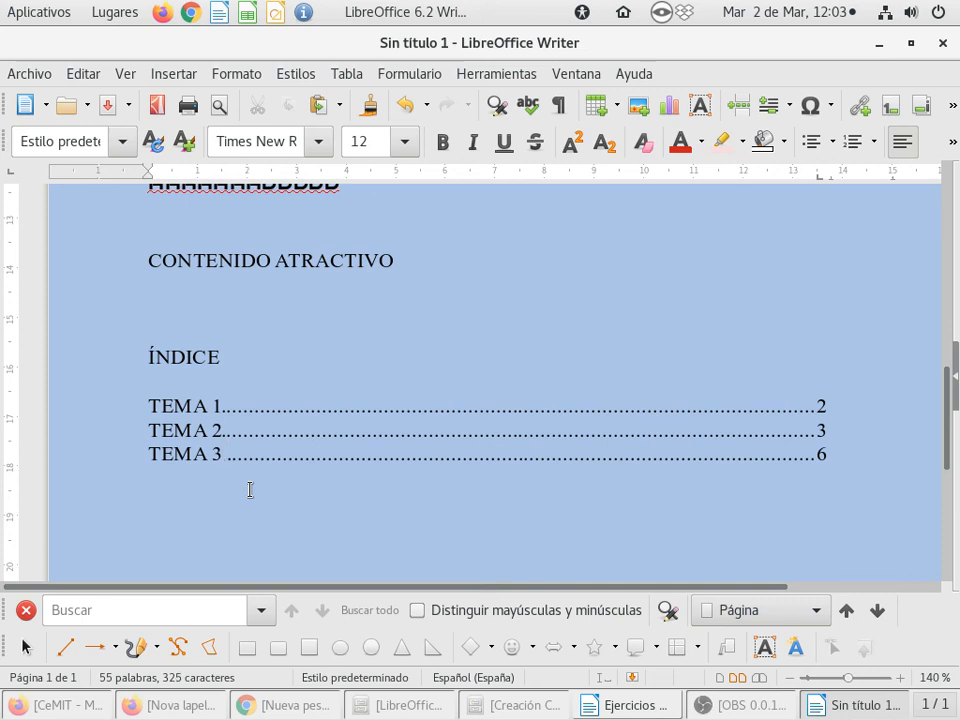
Add a space before the dotted leaders of TEMA 1 and TEMA 2 and before the page numbers 2, 3 and 6.
key(Up)
key(Delete)
key(ctrl+z)
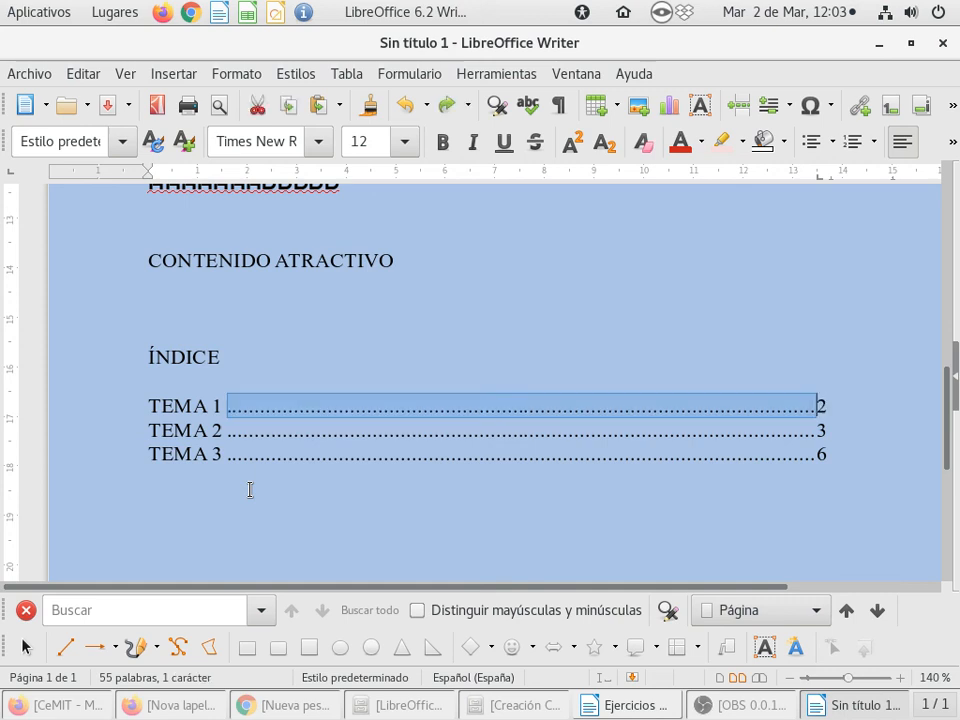
key(Right)
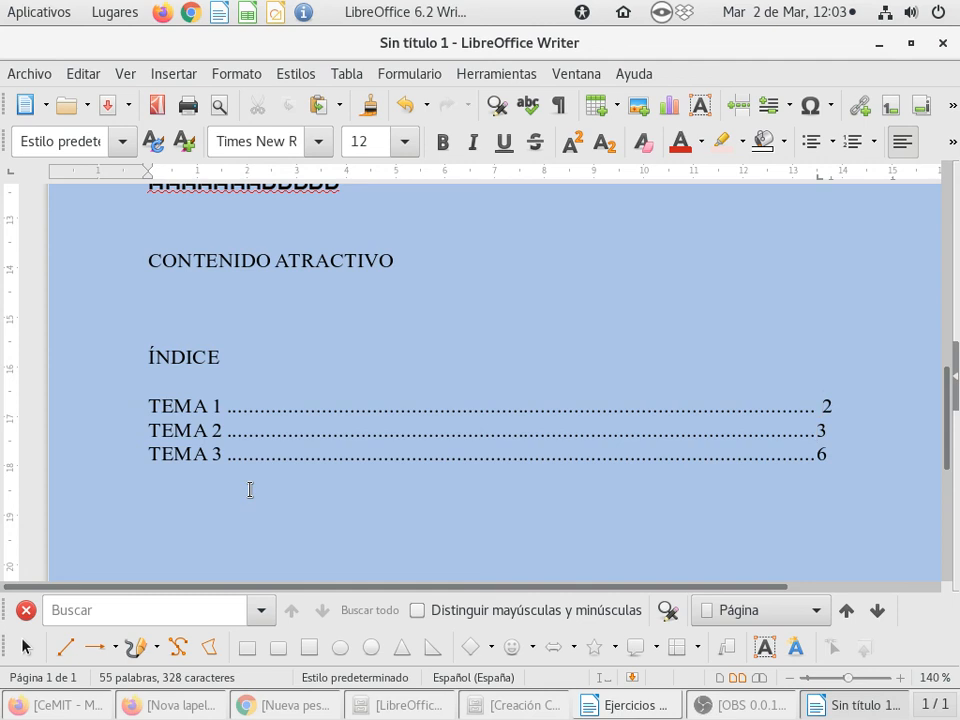
key(Down)
key(Down)
Write the column heading "TEMA" in capitals on the blank line between ÍNDICE and TEMA 1.
key(Up)
key(Up)
key(Up)
text(t)
key(BackSpace)
text(tema)
key(BackSpace)
key(BackSpace)
key(BackSpace)
key(BackSpace)
text(TEMA)
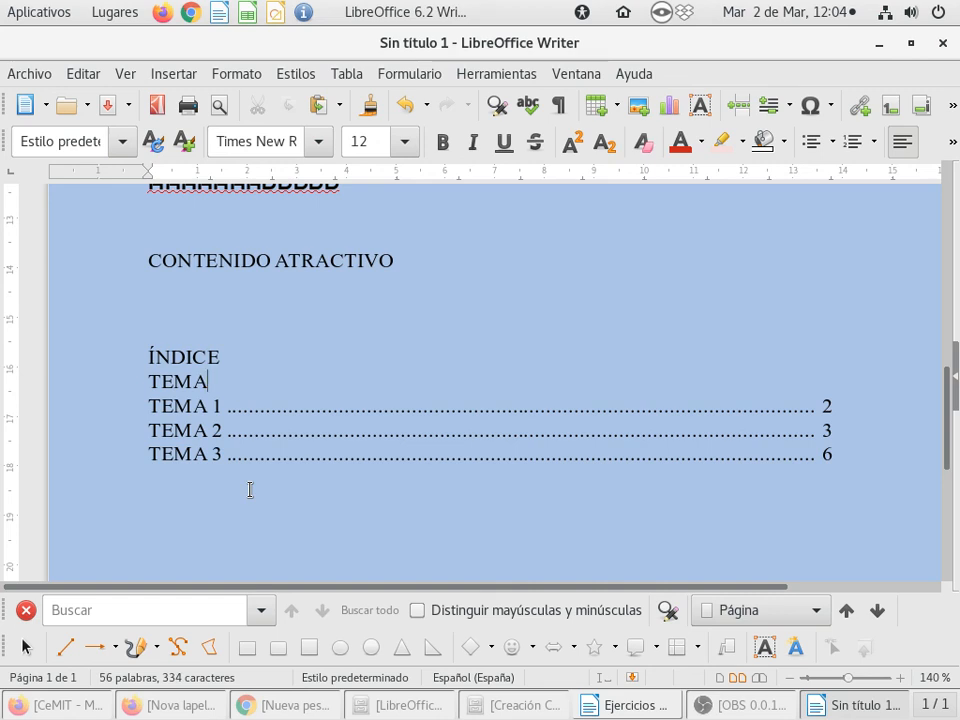
Add the column heading "PÁGINA" on the TEMA heading line, aligned to a left tab stop at about 13 cm.
click(799, 178)
key(Tab)
text(PÁGINA)
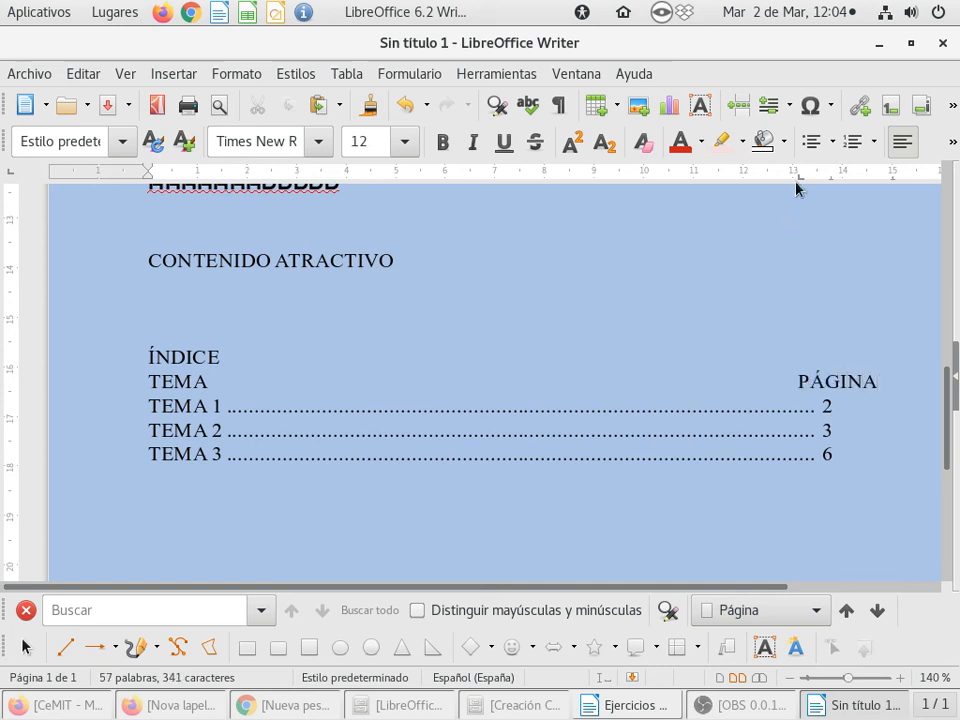
drag(797, 185, 789, 181)
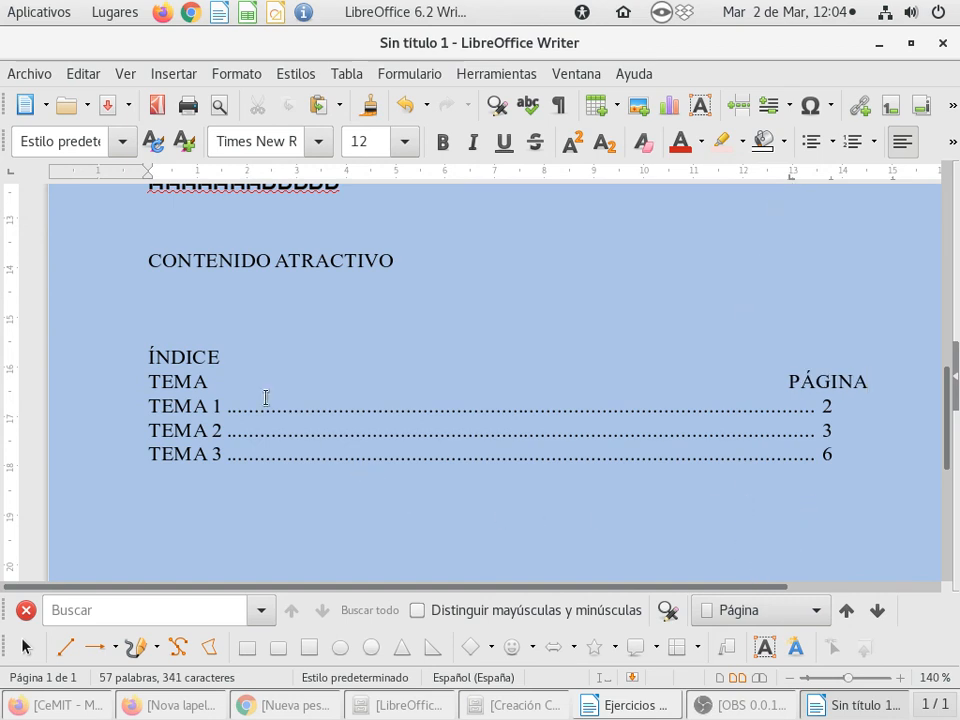
Center the ÍNDICE heading.
click(155, 354)
click(953, 143)
click(898, 172)
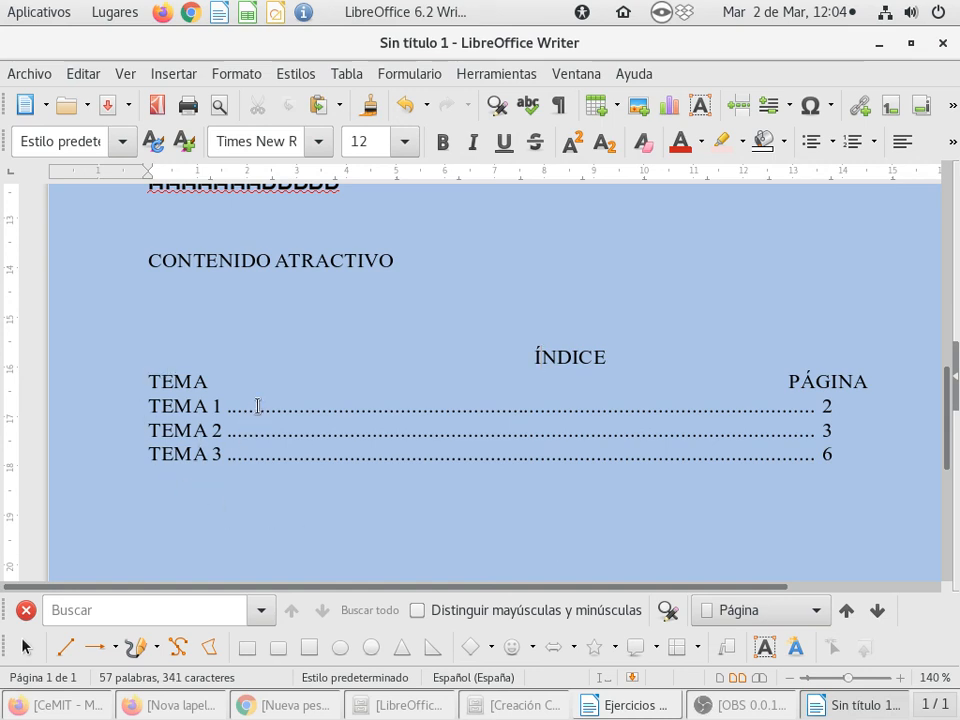
Add a "TEMA 4" line with a dotted leader below TEMA 3, leaving its page number blank.
scroll(258, 405, down, 1)
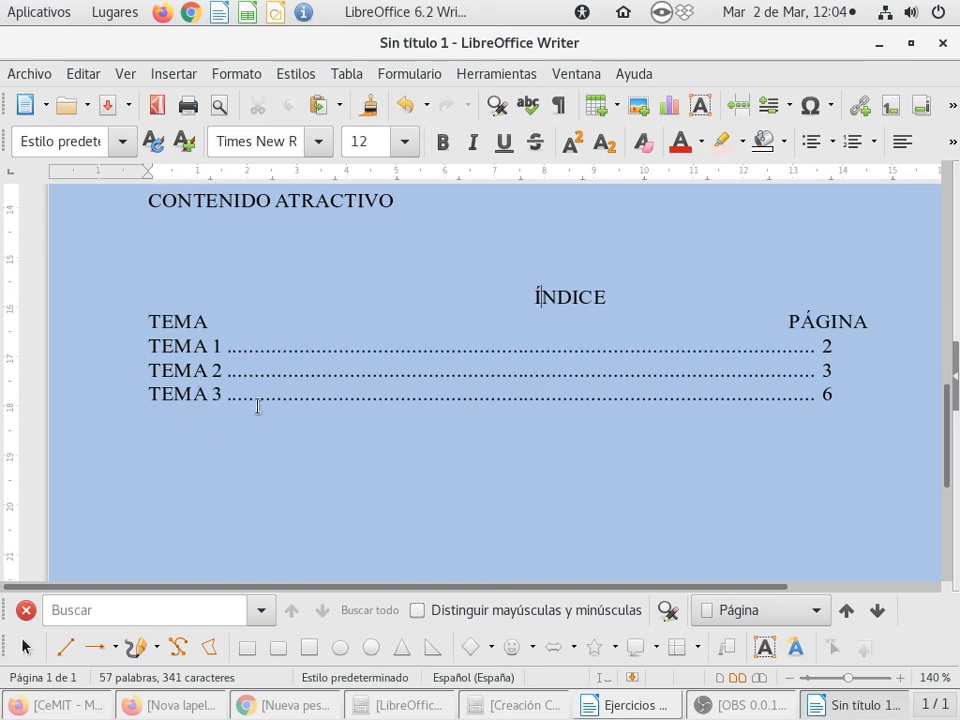
click(840, 396)
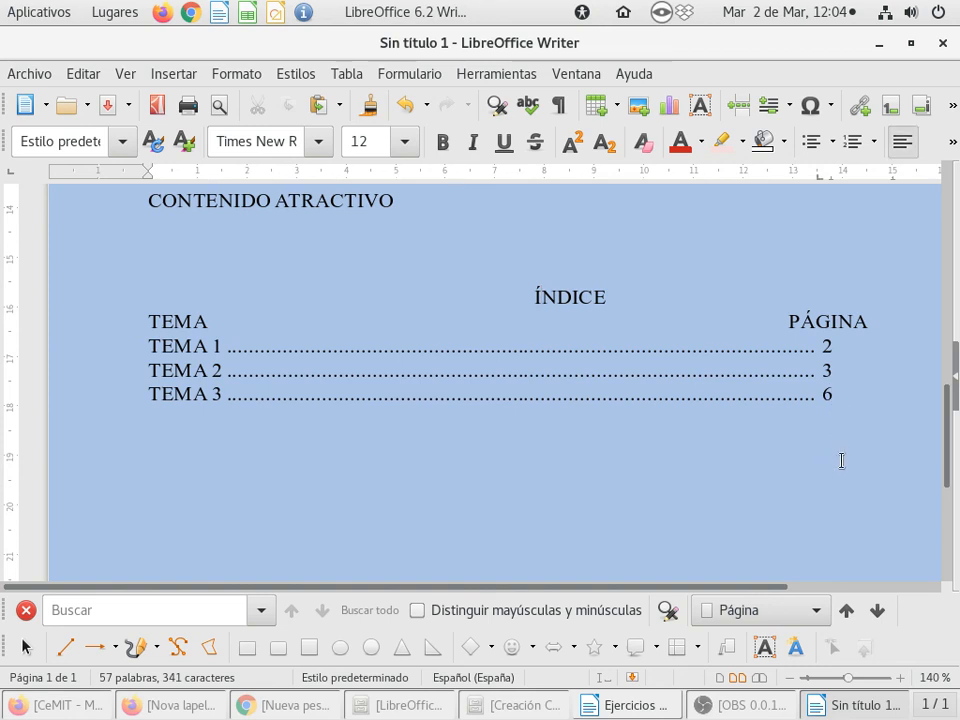
key(Return)
text(TEMA 4)
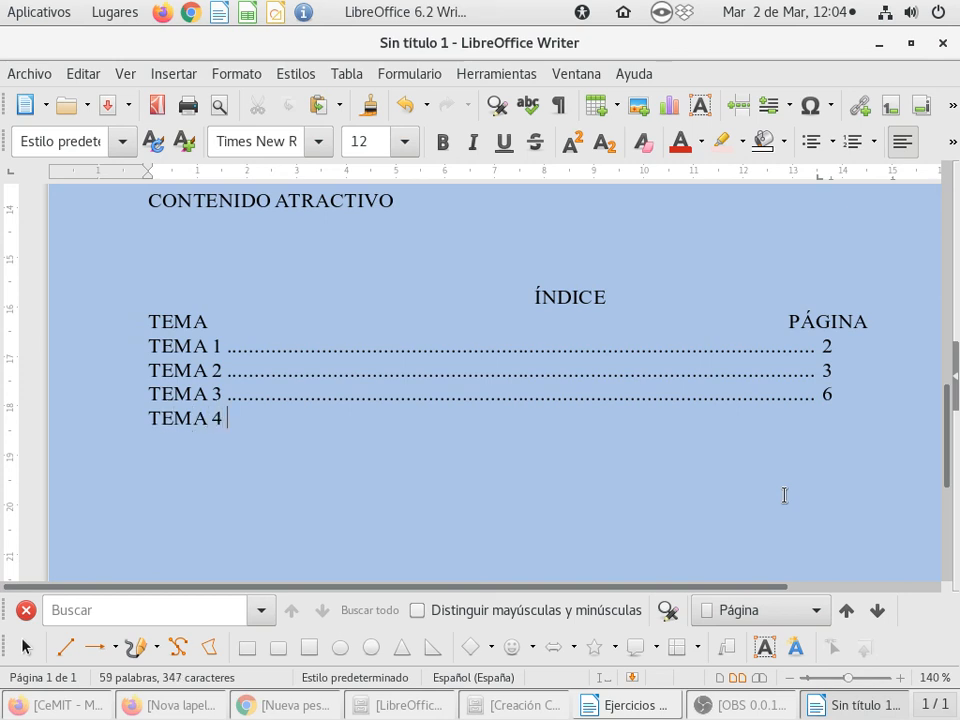
key(Tab)
click(52, 678)
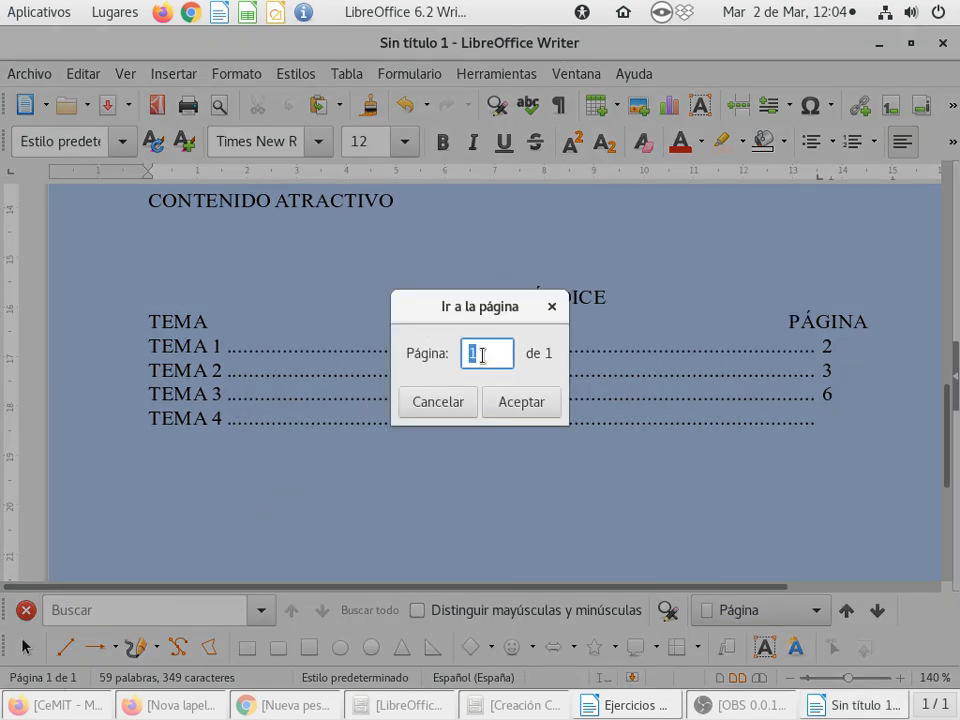
text(1)
click(445, 403)
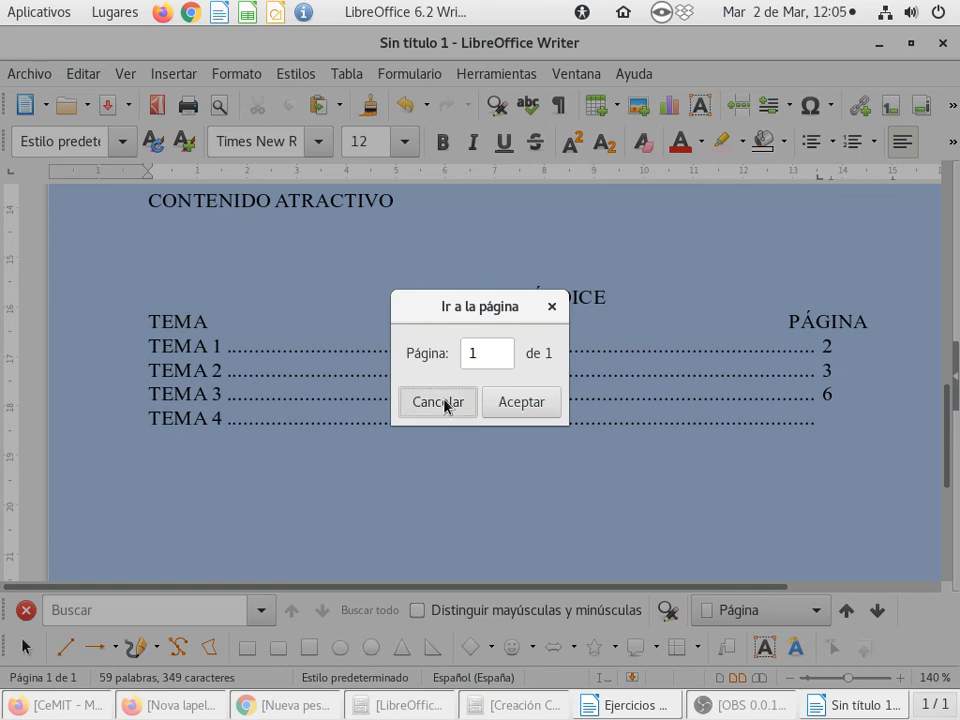
click(445, 403)
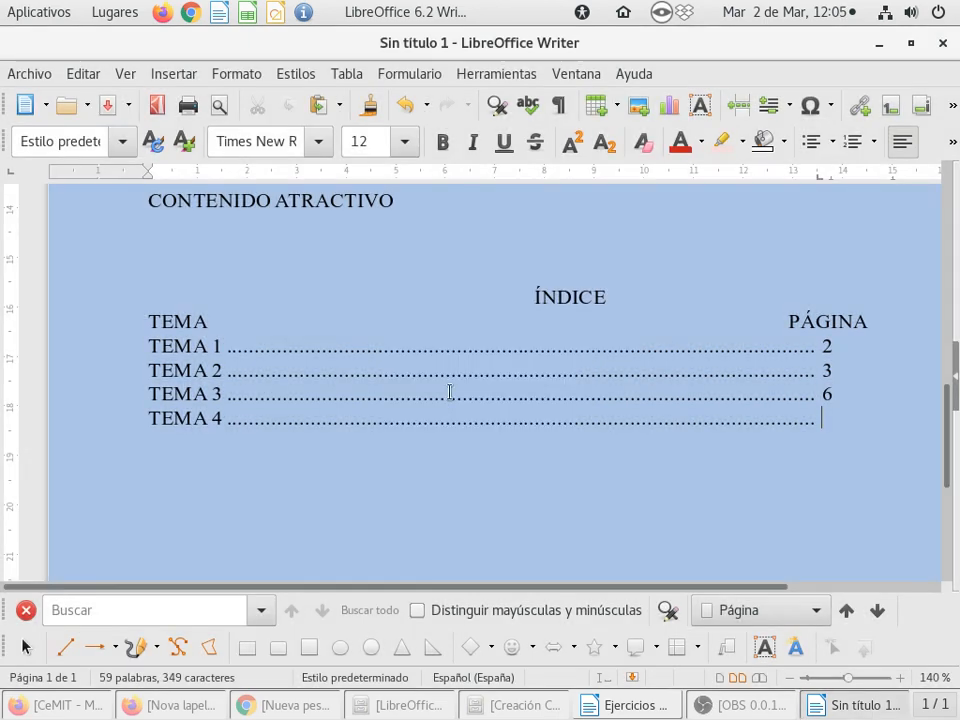
click(822, 422)
Underline the index column headings TEMA and PÁGINA.
double_click(173, 322)
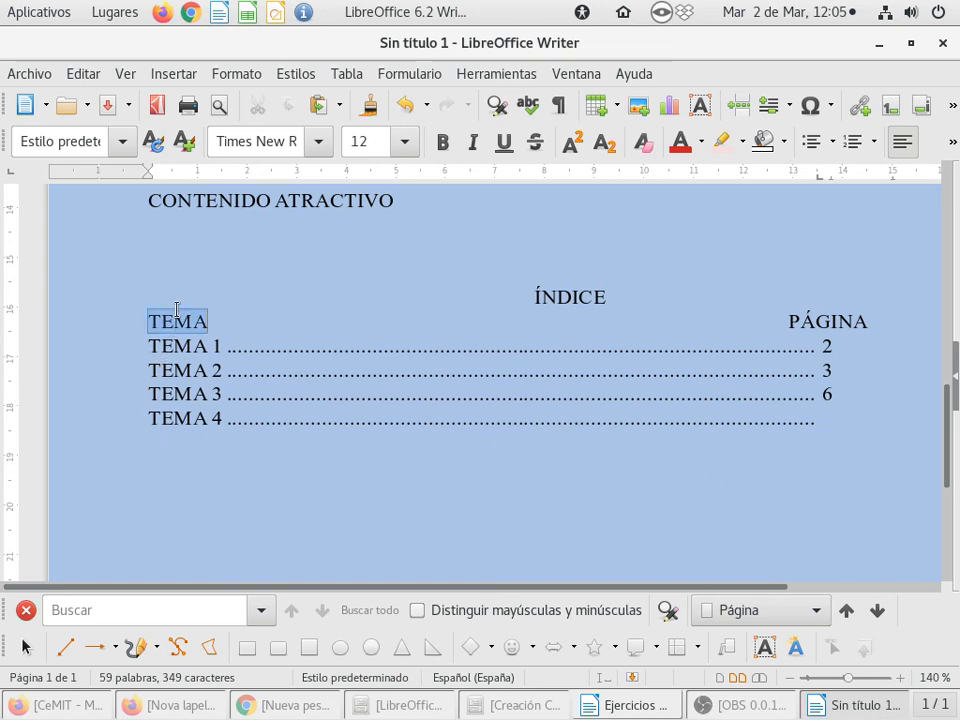
click(504, 142)
double_click(828, 321)
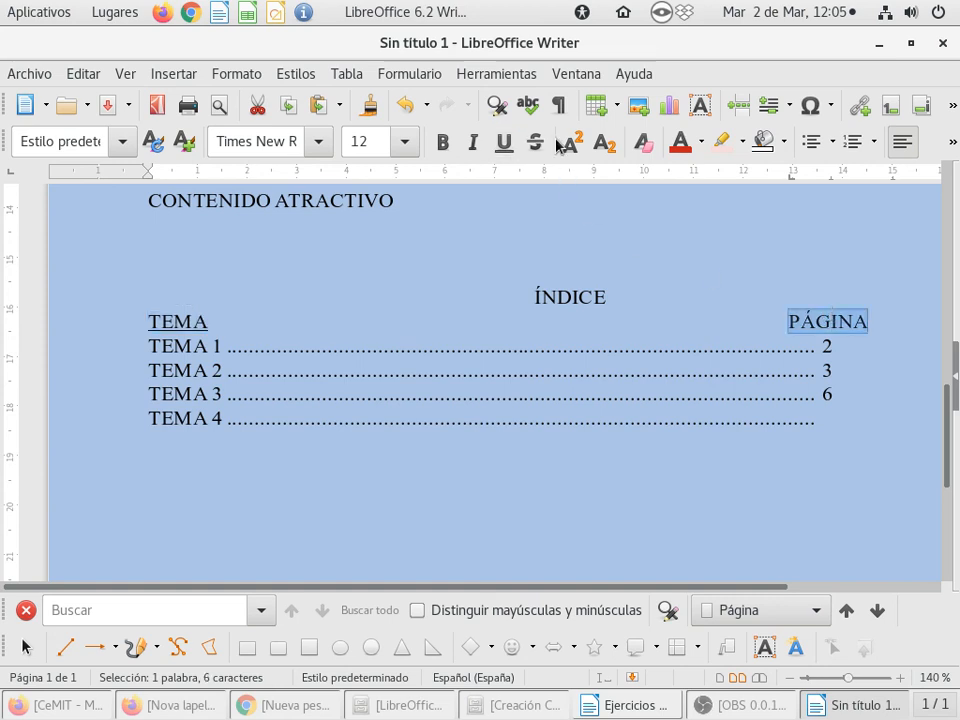
click(506, 142)
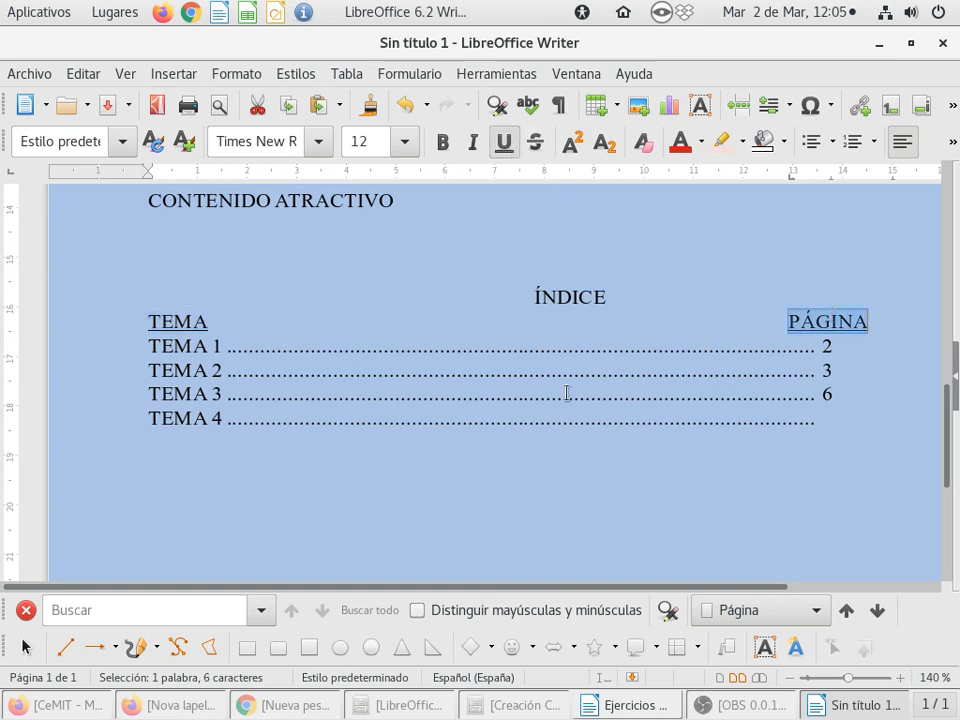
click(204, 455)
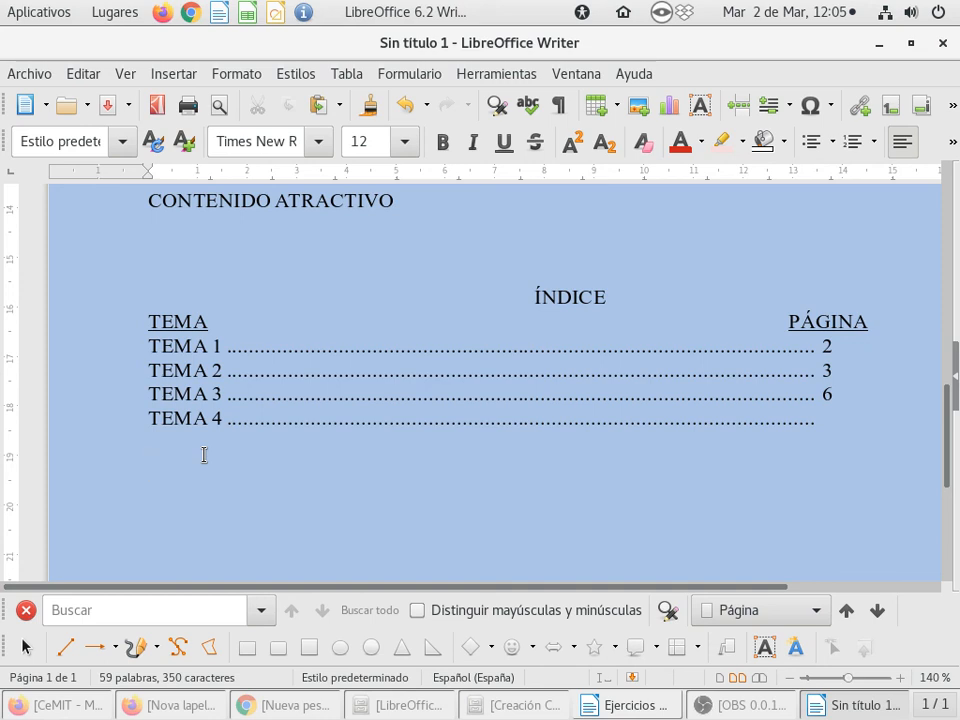
click(174, 73)
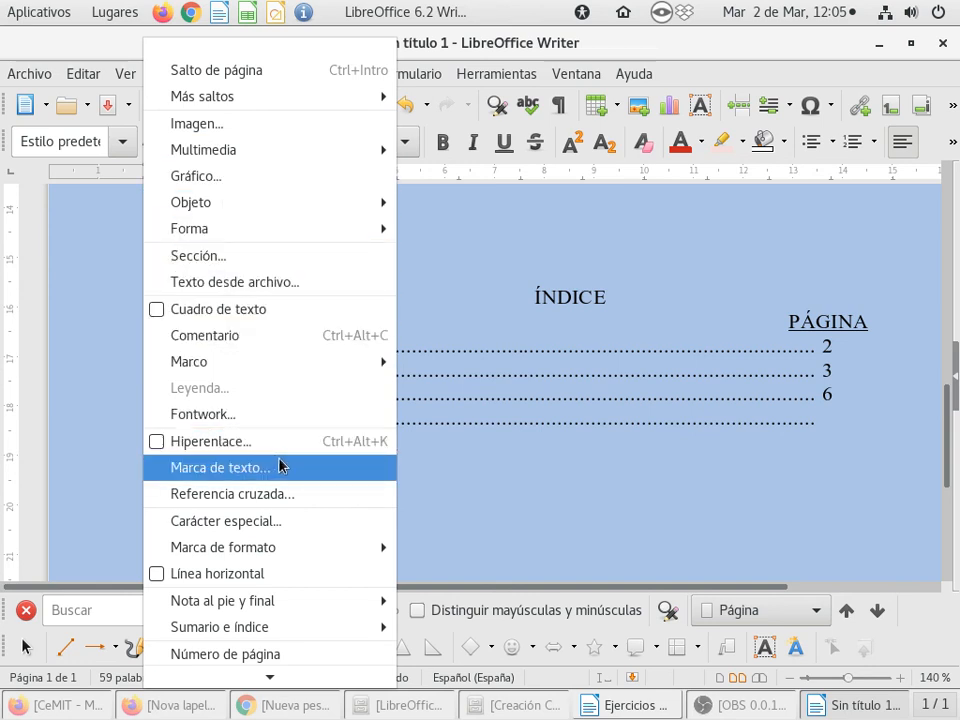
click(499, 464)
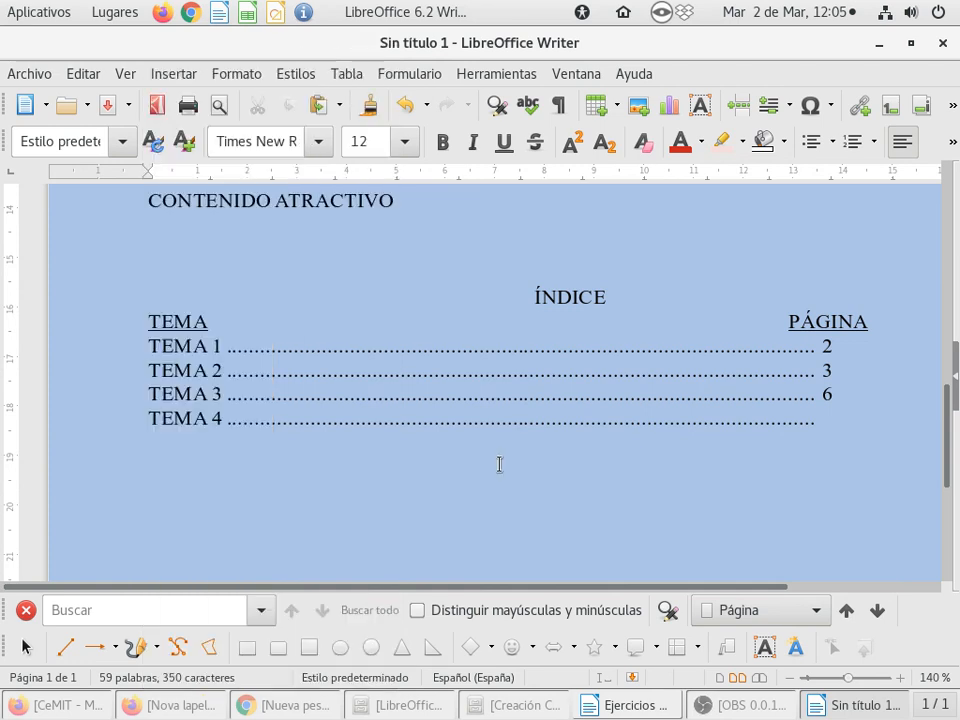